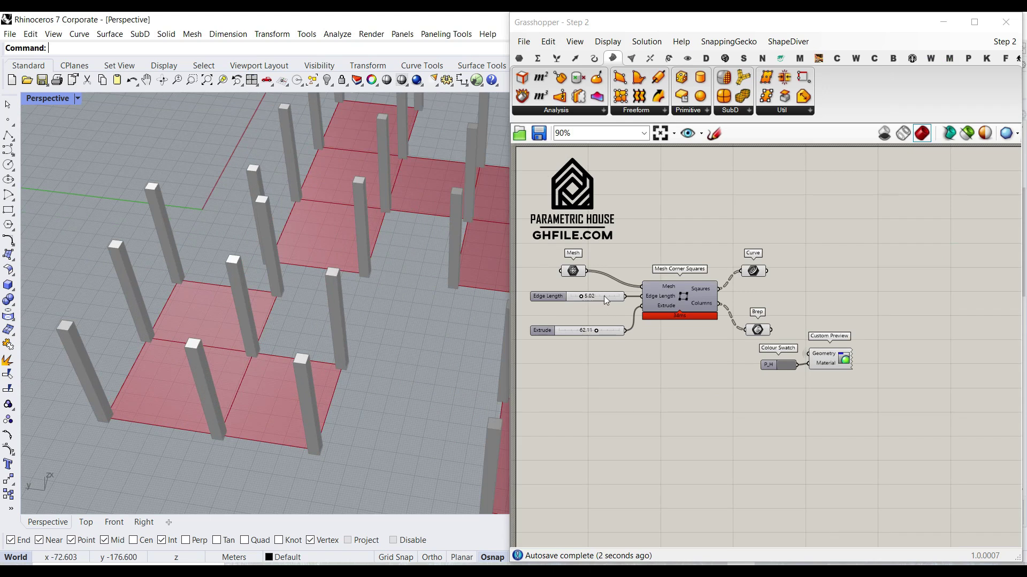
- Set the Mesh Corner Squares component's Edge Length slider to 6.23 and its Extrude slider to 74.11
left_click_drag(614, 302, 608, 304)
left_click_drag(632, 374, 646, 374)
scroll(252, 275, "down", 5)
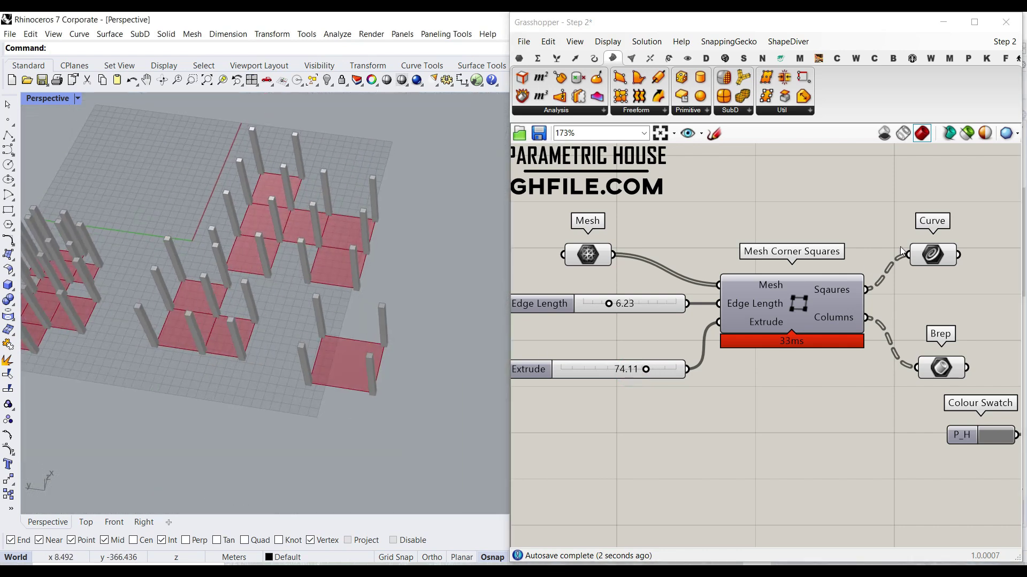
- Switch to the Step 3 definition and set the Extrude slider to 3.82 to change the beam depth
left_click(1005, 43)
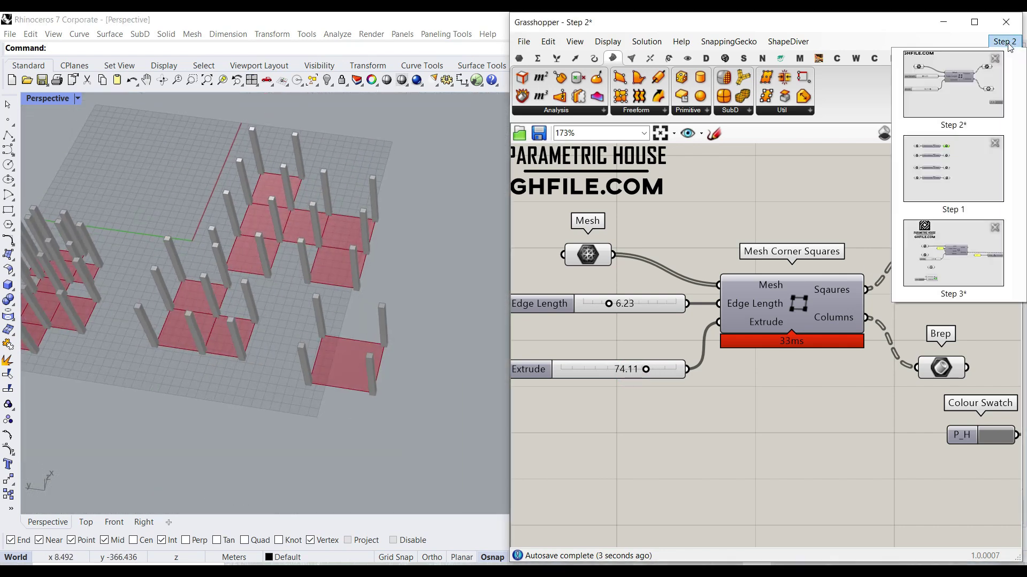
left_click(953, 263)
scroll(759, 335, "up", 4)
left_click_drag(787, 353, 749, 353)
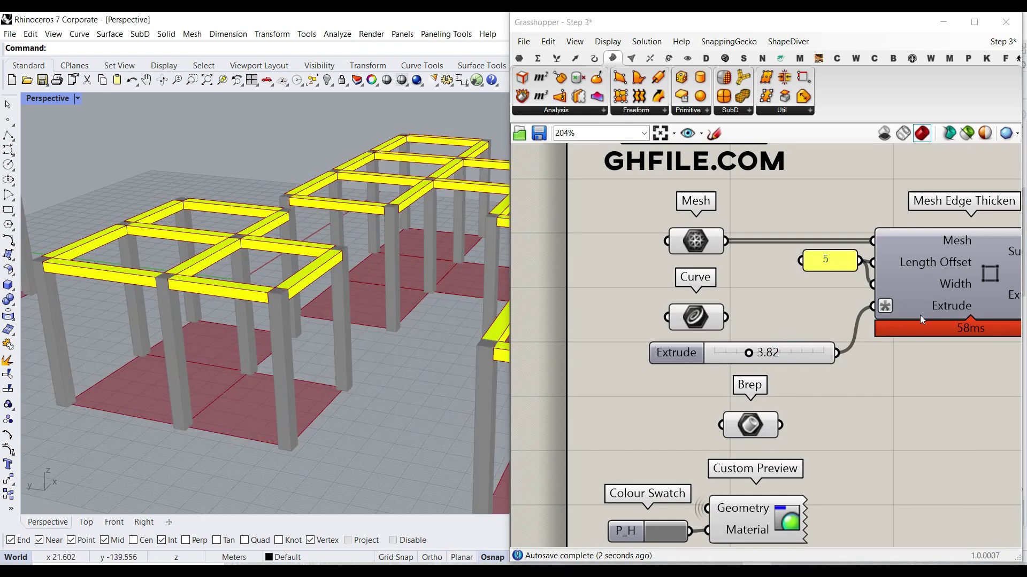
- Increase the Extrude slider feeding the Mesh Edge Thicken component a little further
right_click_drag(920, 315, 756, 337)
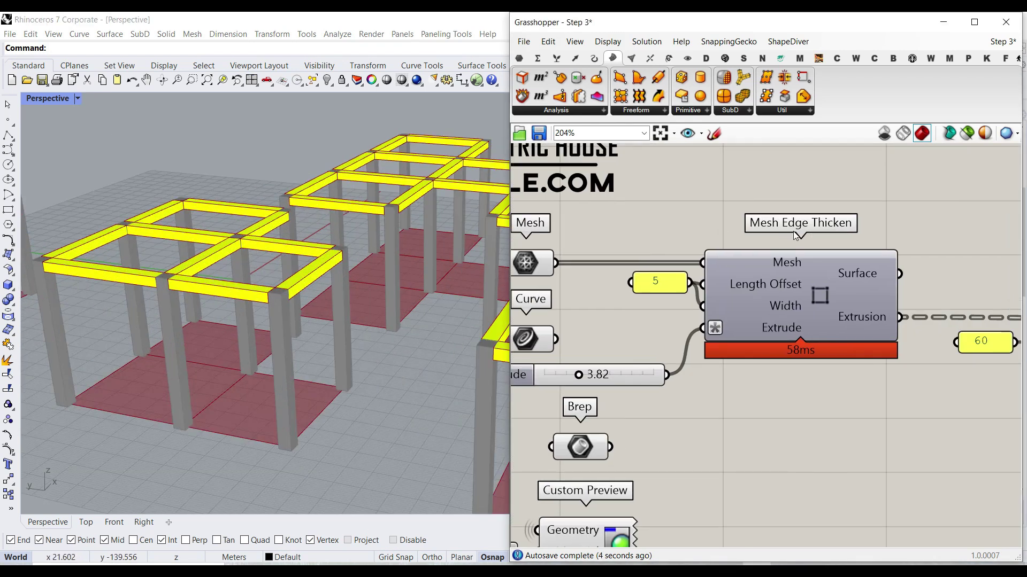
right_click_drag(652, 362, 710, 369)
left_click_drag(637, 383, 647, 383)
scroll(676, 304, "down", 2)
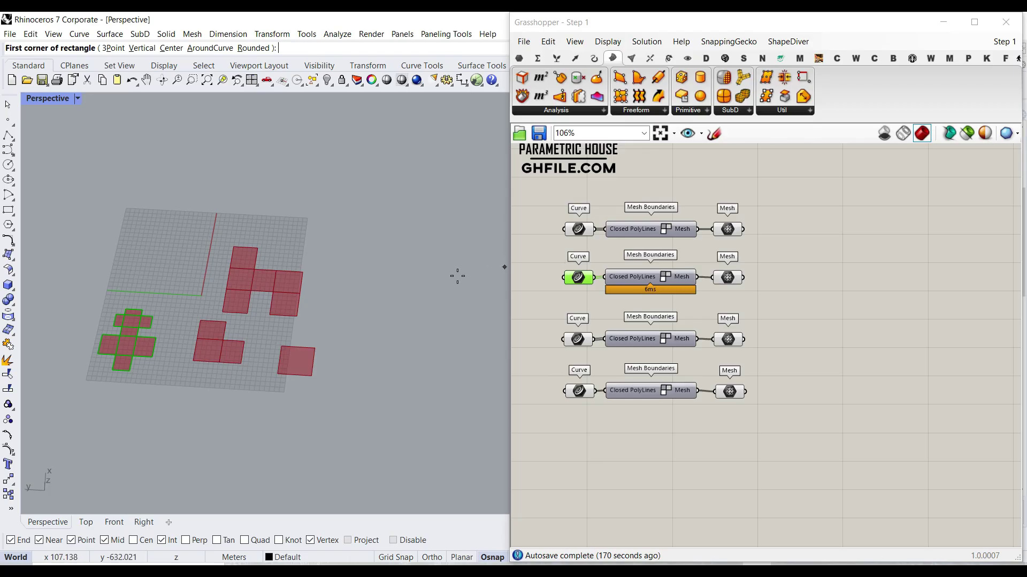
- Draw three overlapping rectangles in the empty area beside the existing meshes in the Perspective viewport
scroll(173, 320, "up", 2)
scroll(300, 263, "down", 4)
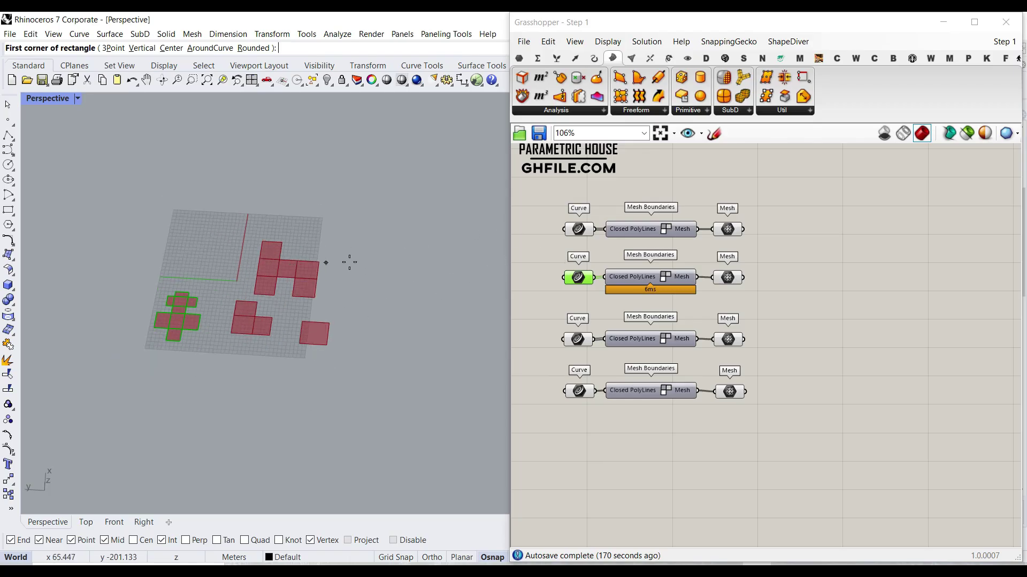
scroll(380, 254, "up", 4)
left_click(349, 224)
left_click(406, 369)
key("Return")
left_click(327, 253)
left_click(468, 310)
key("Return")
left_click(449, 259)
left_click(457, 344)
- Reference the three new rectangles in the first Curve parameter feeding Mesh Boundaries, replacing its current curves
left_click(581, 231)
scroll(582, 231, "up", 3)
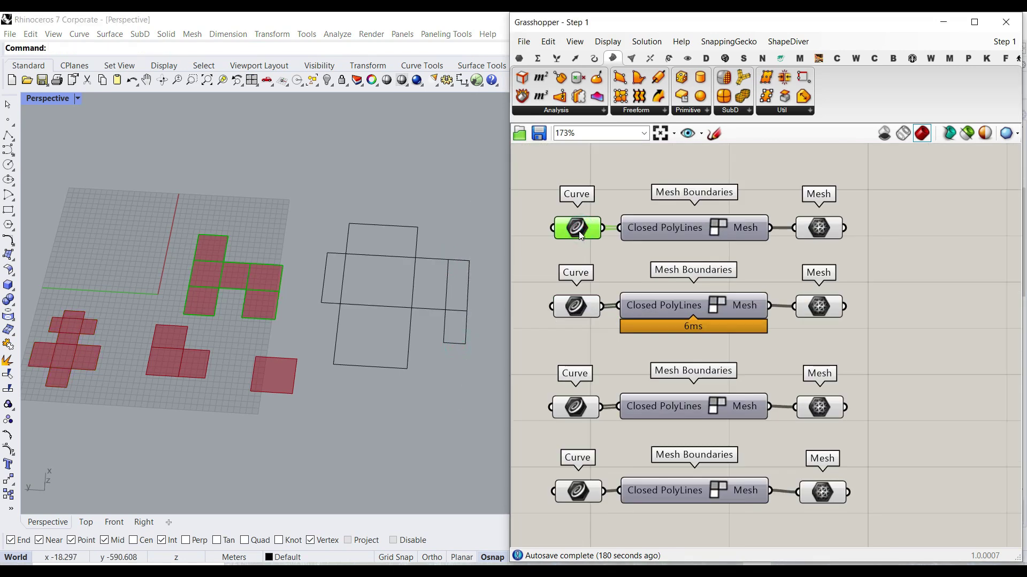
right_click(577, 230)
left_click(634, 414)
left_click_drag(509, 393, 323, 182)
key("Return")
- Bake the first Mesh parameter and move the baked mesh away from the preview
scroll(310, 312, "up", 5)
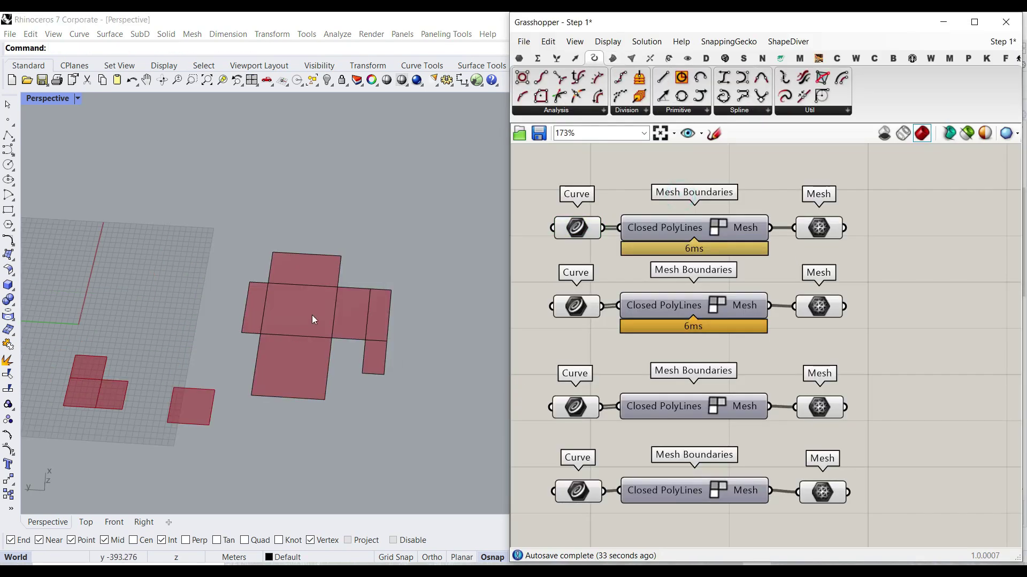
right_click(830, 230)
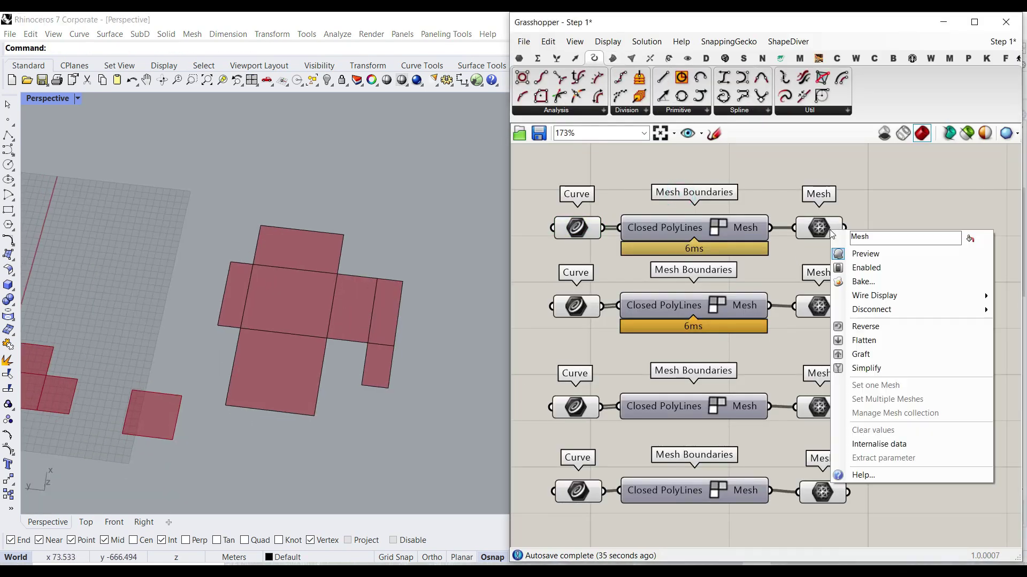
left_click(851, 284)
scroll(311, 313, "down", 6)
left_click_drag(311, 314, 233, 265)
left_click(264, 201)
scroll(214, 267, "up", 4)
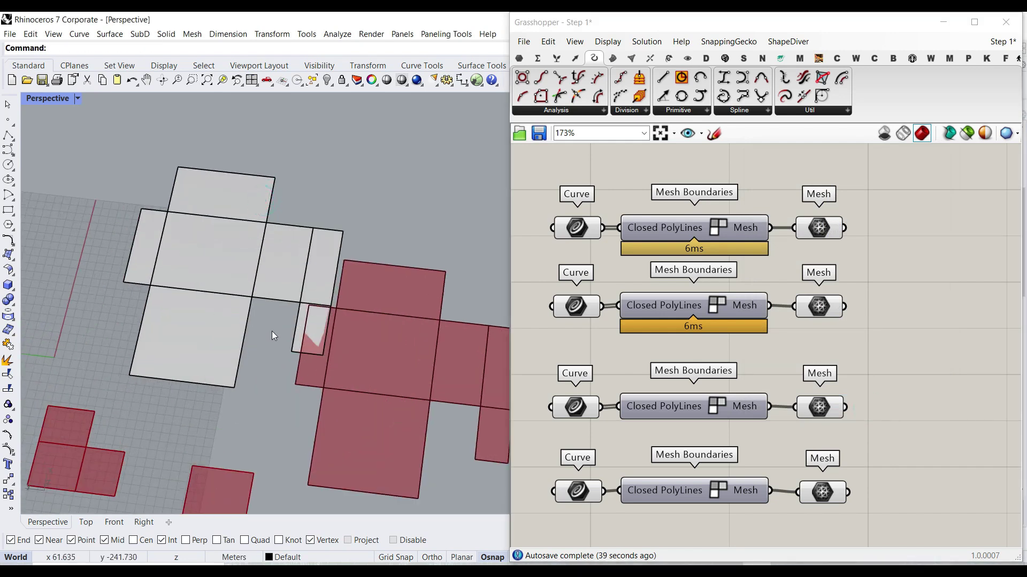
scroll(272, 331, "down", 2)
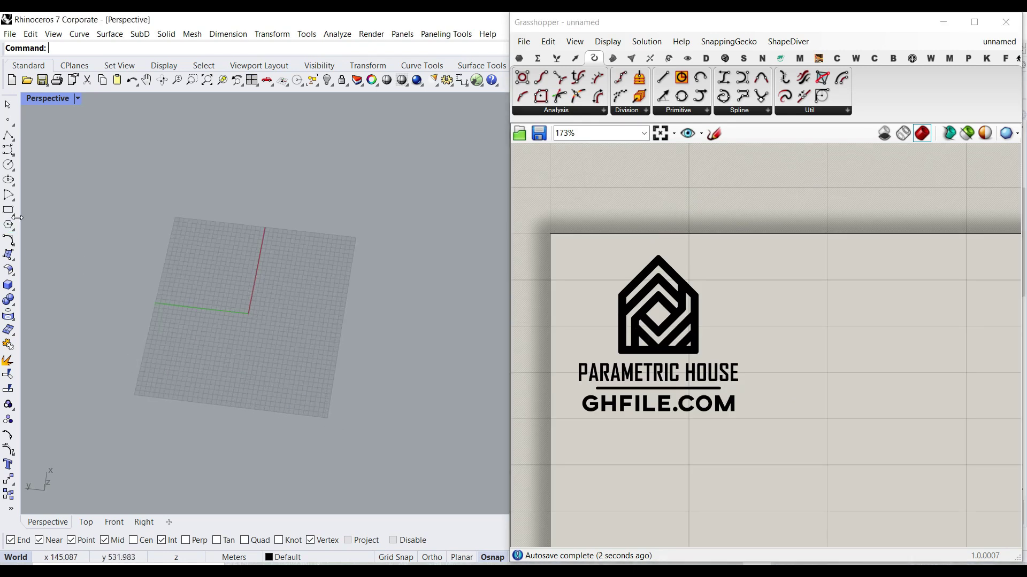
- Draw two large rectangles crossing each other over the grid to form a cross-shaped plan
left_click(8, 211)
left_click(217, 247)
left_click(295, 401)
key("Return")
left_click(177, 284)
left_click(370, 369)
scroll(287, 373, "up", 3)
right_click_drag(287, 373, 307, 401)
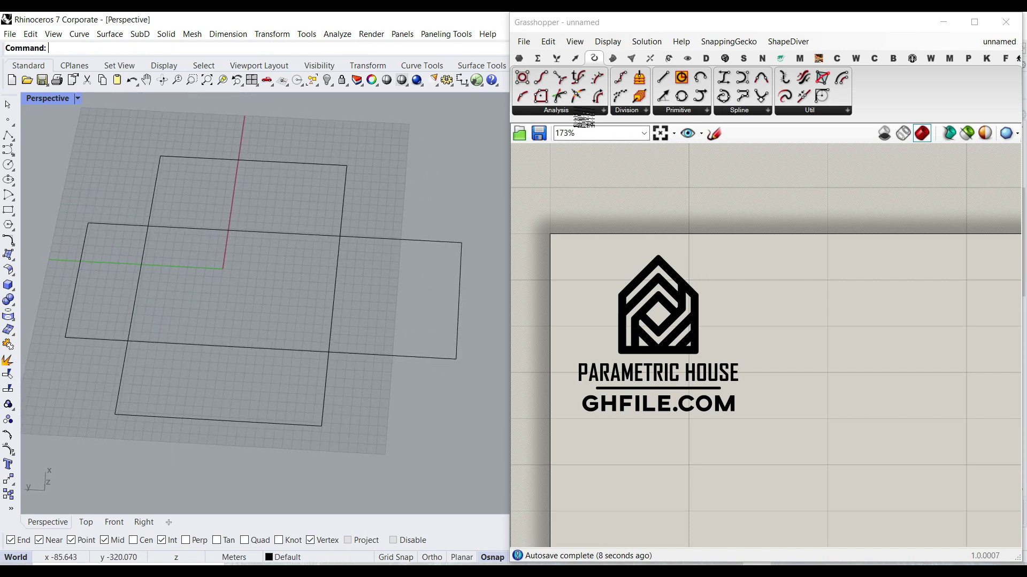
- Place a Curve parameter on the canvas below the Parametric House logo
left_click(519, 57)
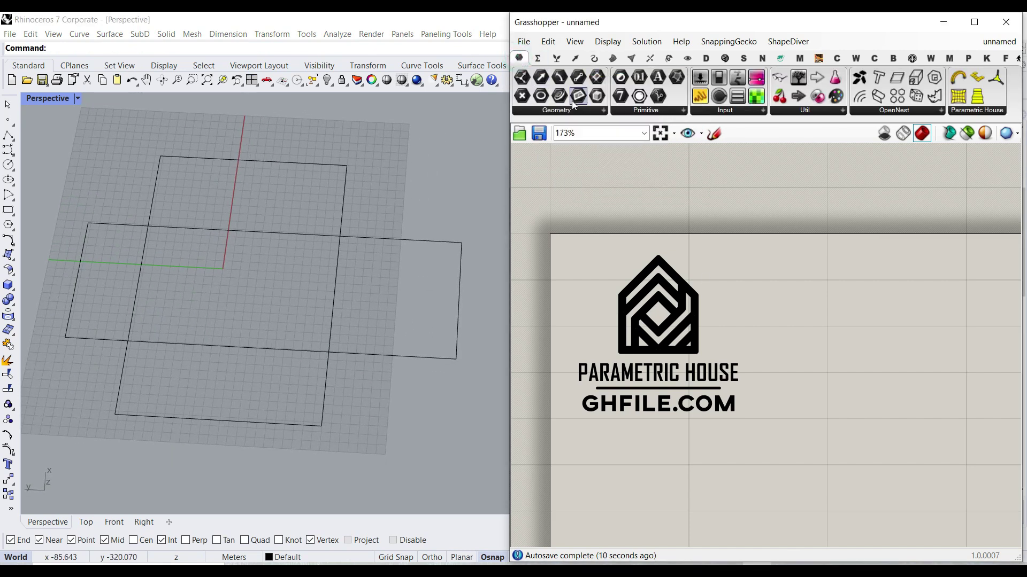
left_click_drag(832, 453, 768, 476)
right_click_drag(769, 478, 784, 361)
left_click_drag(784, 361, 733, 361)
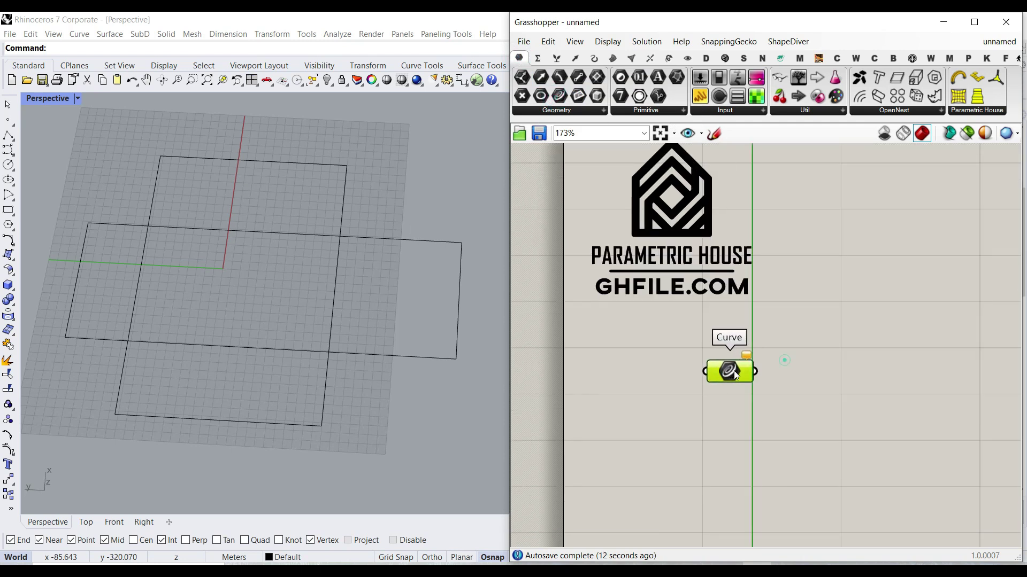
- Reference both crossing rectangles in the Curve parameter and shift the parameter lower on the canvas
right_click(734, 364)
left_click(785, 483)
left_click_drag(456, 410, 87, 164)
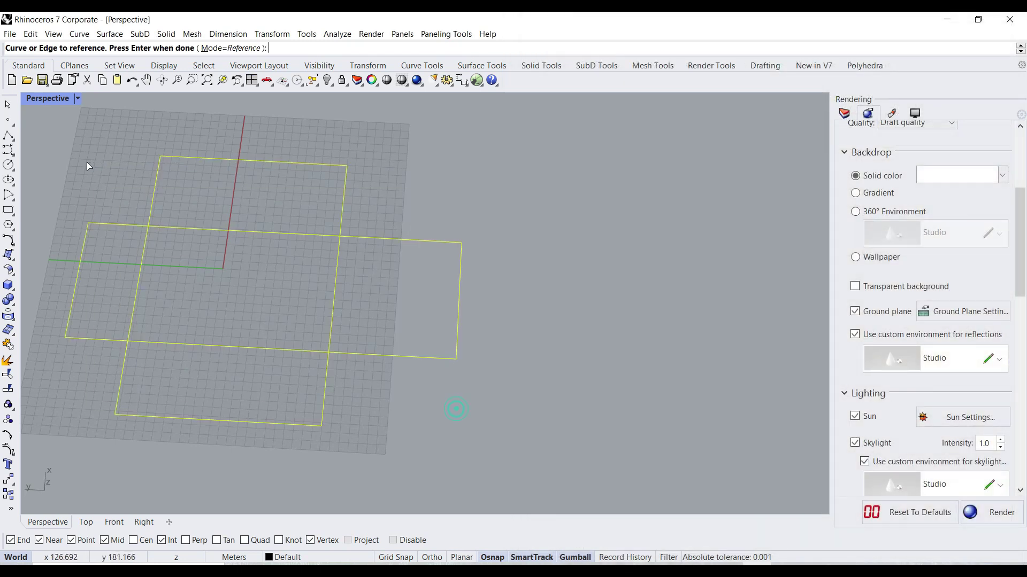
key("Return")
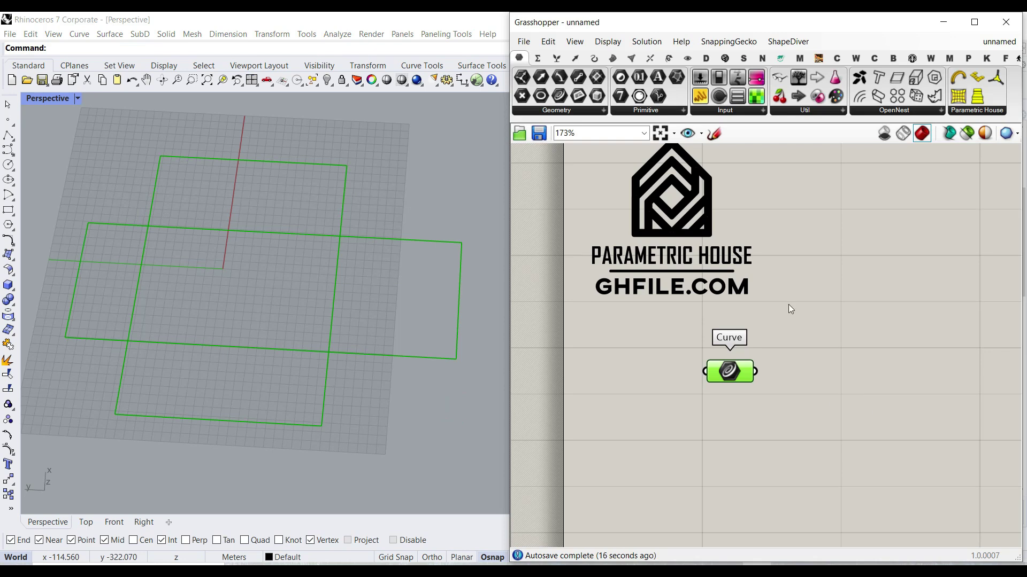
left_click_drag(744, 371, 693, 410)
left_click(767, 384)
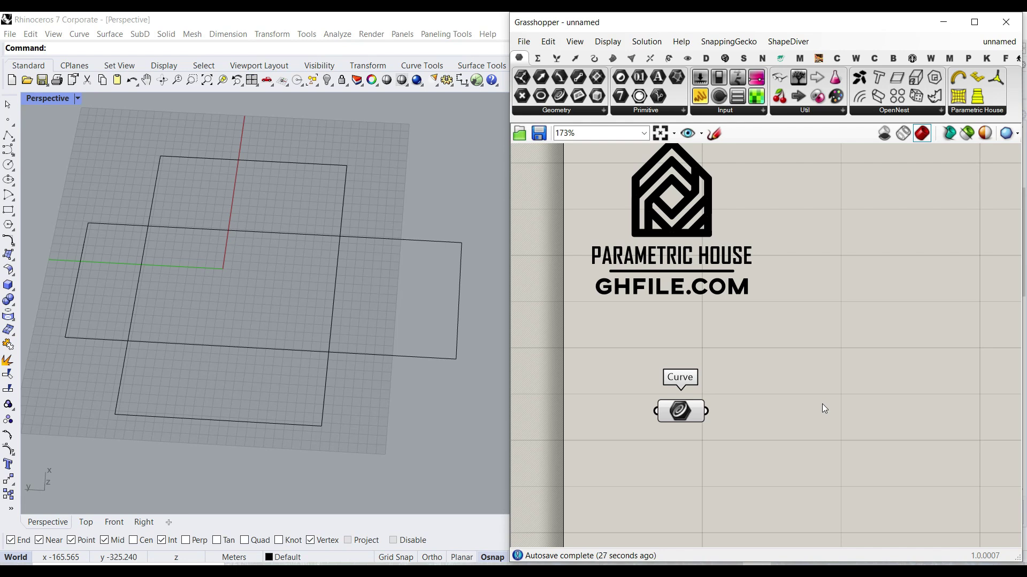
- Add a Network Regions component and connect the Curve parameter to its Curves input
right_click_drag(823, 408, 779, 427)
left_click(725, 58)
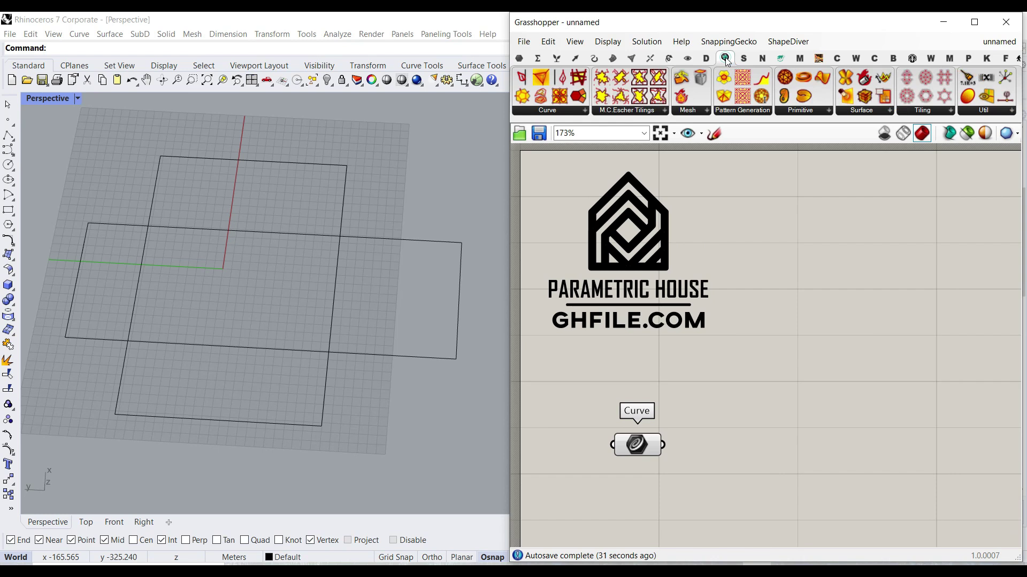
left_click(551, 111)
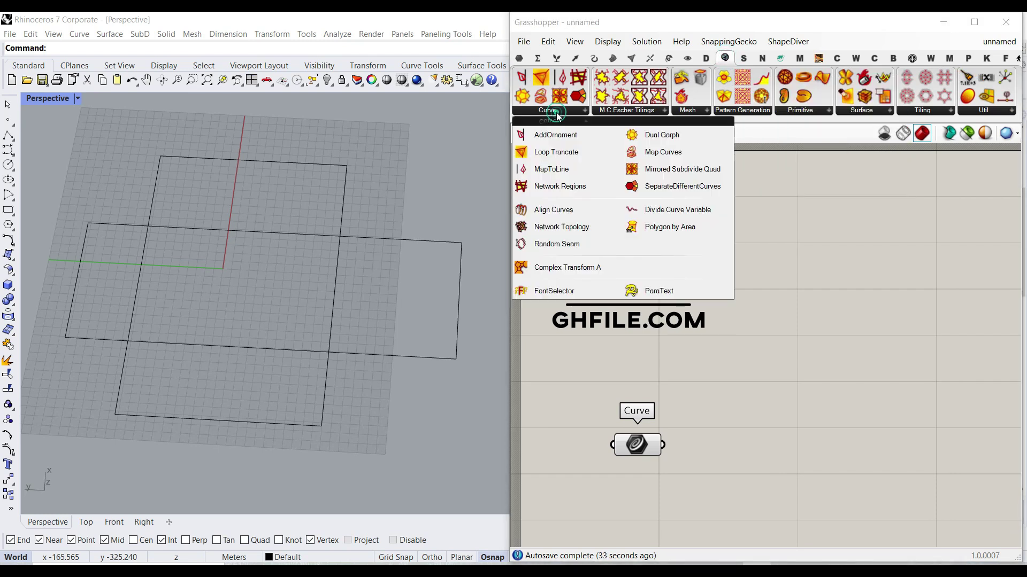
left_click_drag(541, 187, 781, 480)
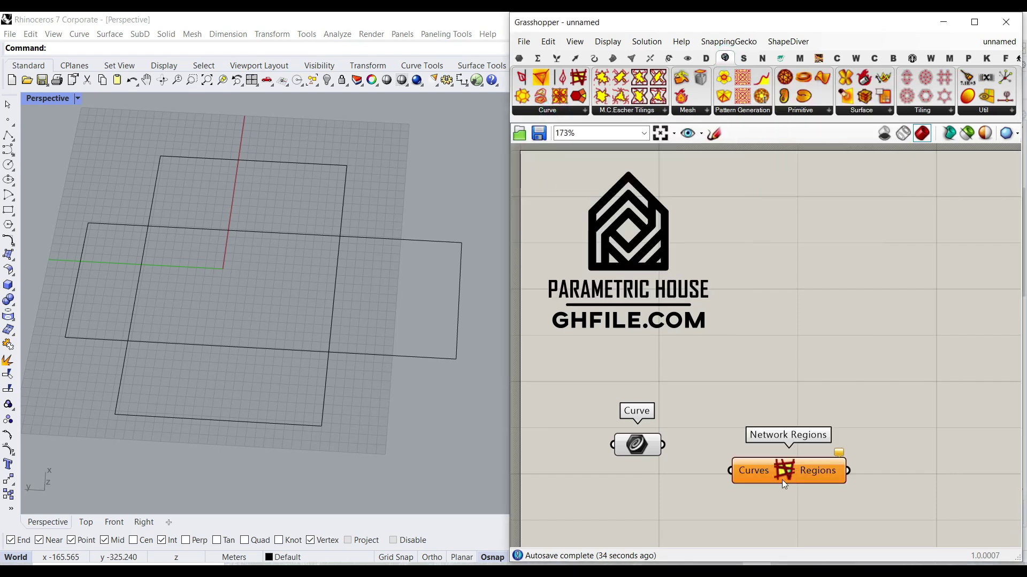
scroll(782, 479, "up", 5)
scroll(679, 330, "down", 2)
left_click_drag(594, 325, 604, 323)
left_click_drag(698, 324, 675, 332)
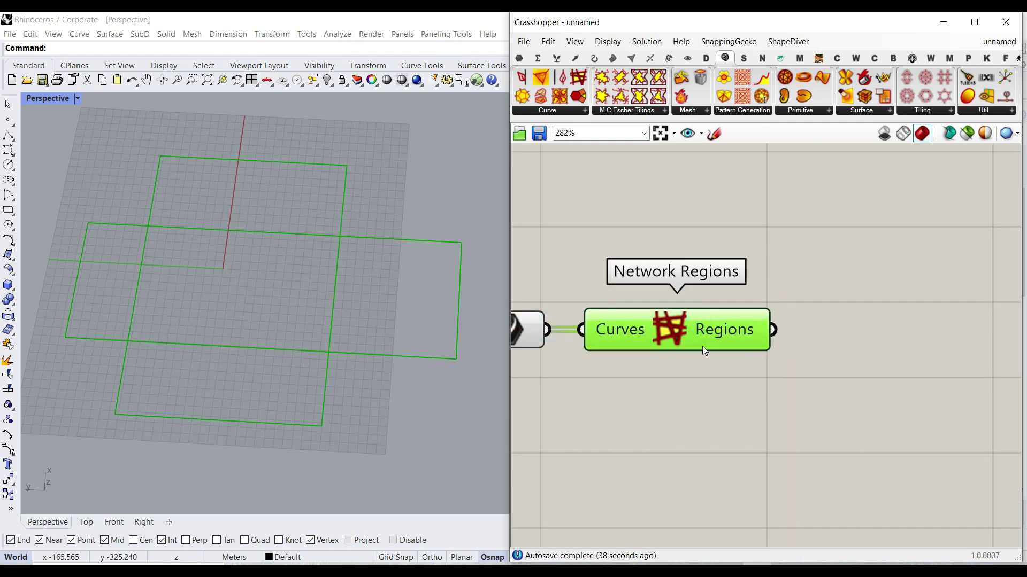
- Bake the Network Regions output and select one end region of the cross to inspect it
right_click(731, 331)
left_click(761, 355)
left_click(777, 488)
left_click(387, 354)
left_click(428, 398)
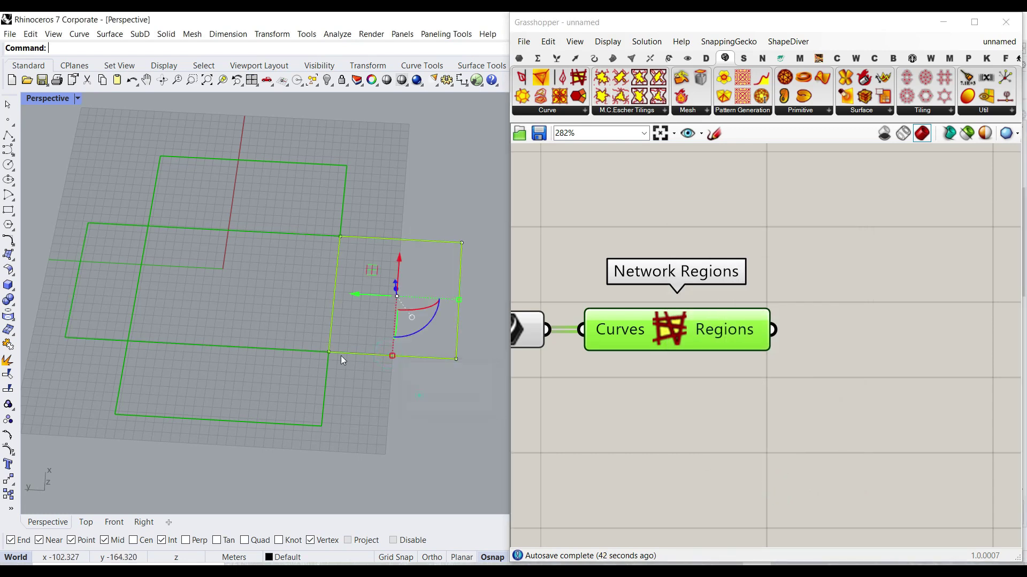
left_click(403, 199)
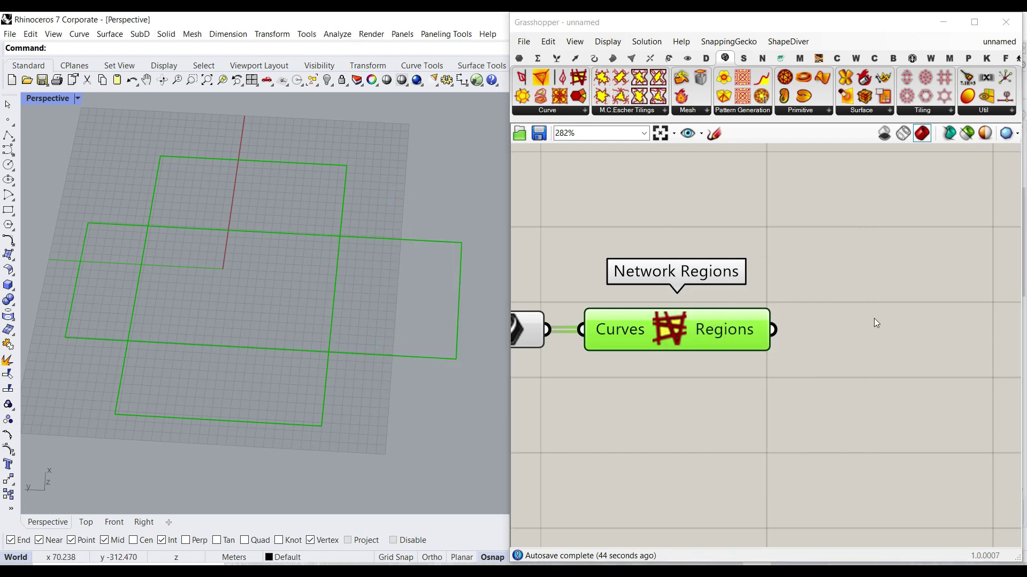
- Add a Simple Mesh component and connect the Network Regions output to its Brep input
right_click_drag(842, 320, 793, 334)
scroll(794, 334, "down", 4)
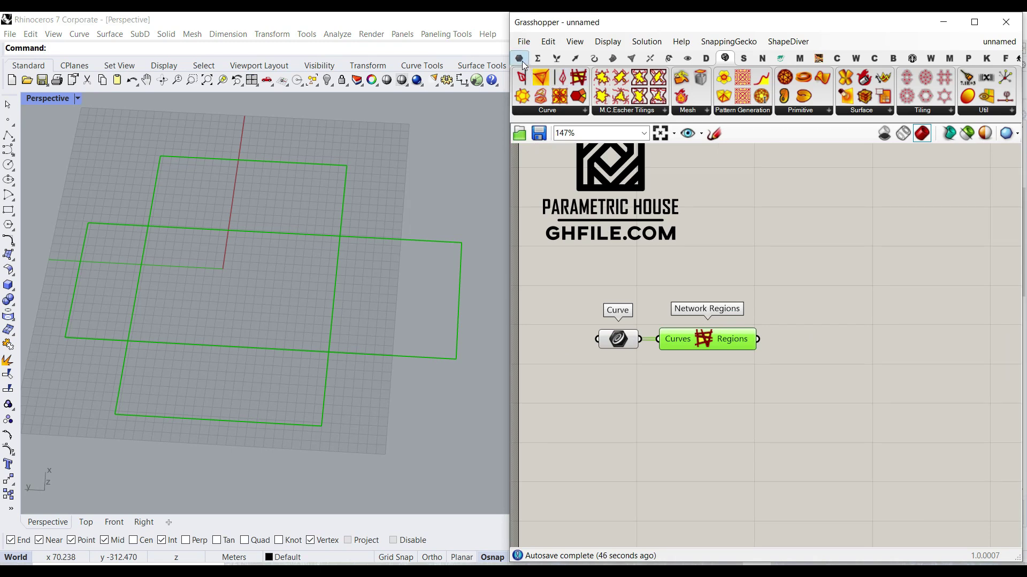
left_click(631, 59)
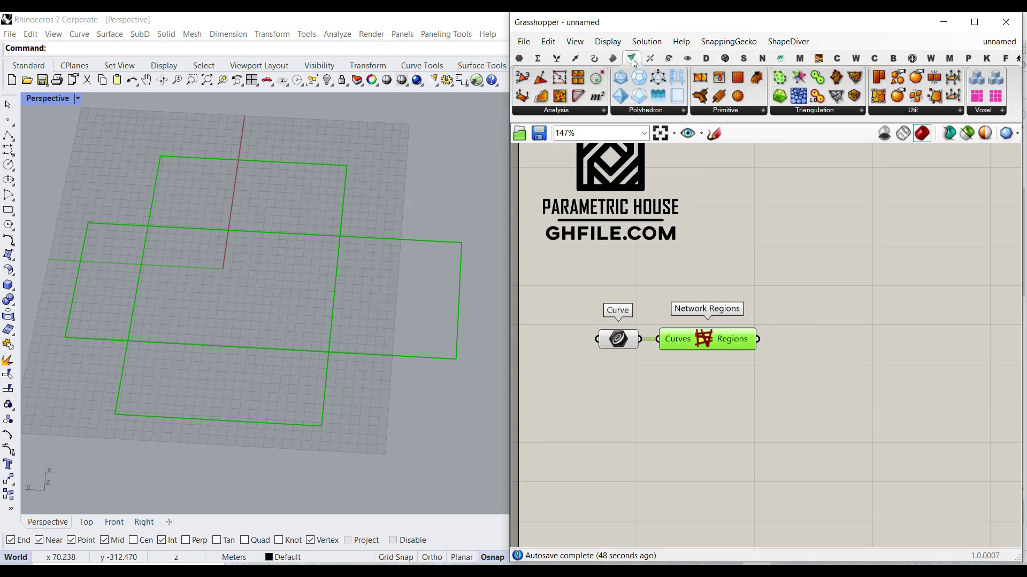
left_click(919, 111)
left_click(847, 190)
scroll(842, 352, "up", 2)
left_click(815, 353)
left_click_drag(729, 339, 827, 343)
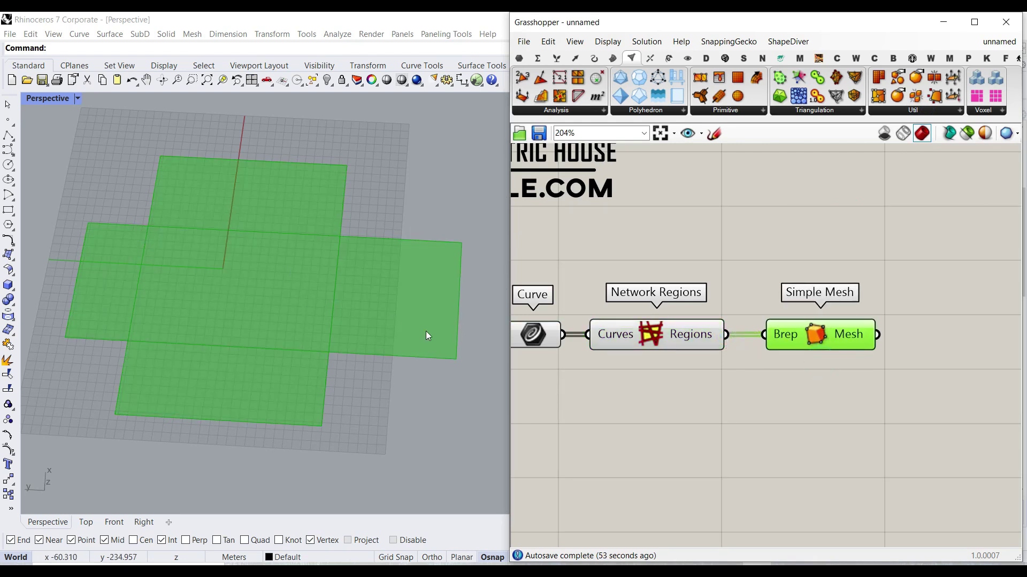
left_click(734, 258)
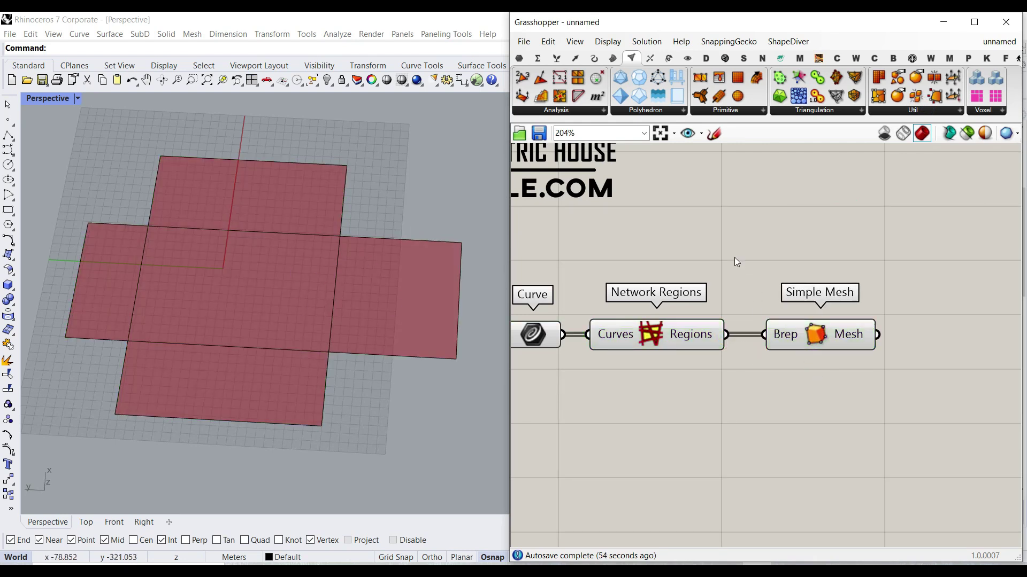
- Add a Mesh Join component and connect the Simple Mesh output to its Meshes input
right_click_drag(733, 257, 637, 255)
left_click(750, 330)
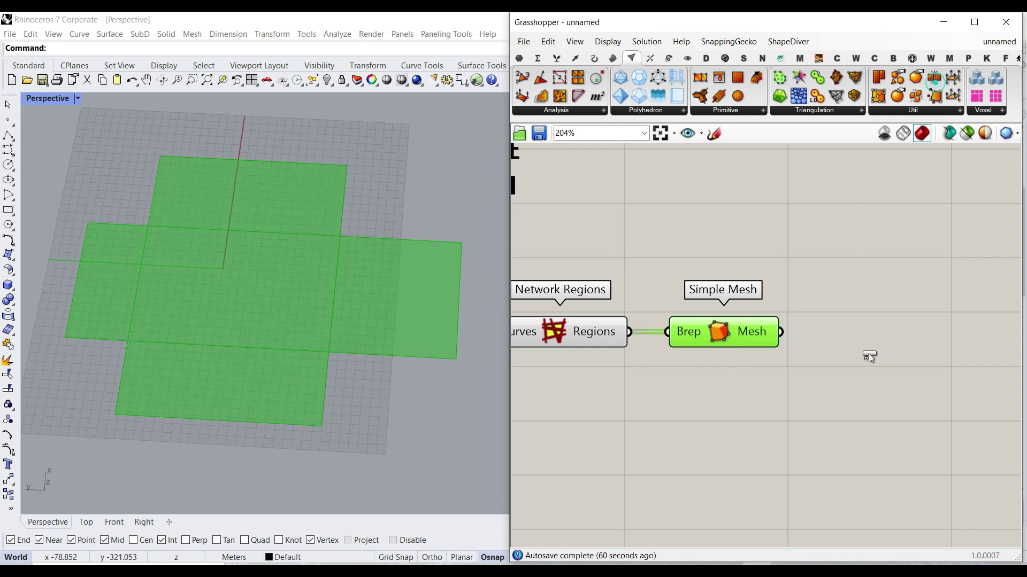
left_click_drag(868, 354, 843, 342)
left_click_drag(778, 340, 781, 332)
right_click_drag(813, 347, 680, 360)
left_click_drag(680, 360, 702, 349)
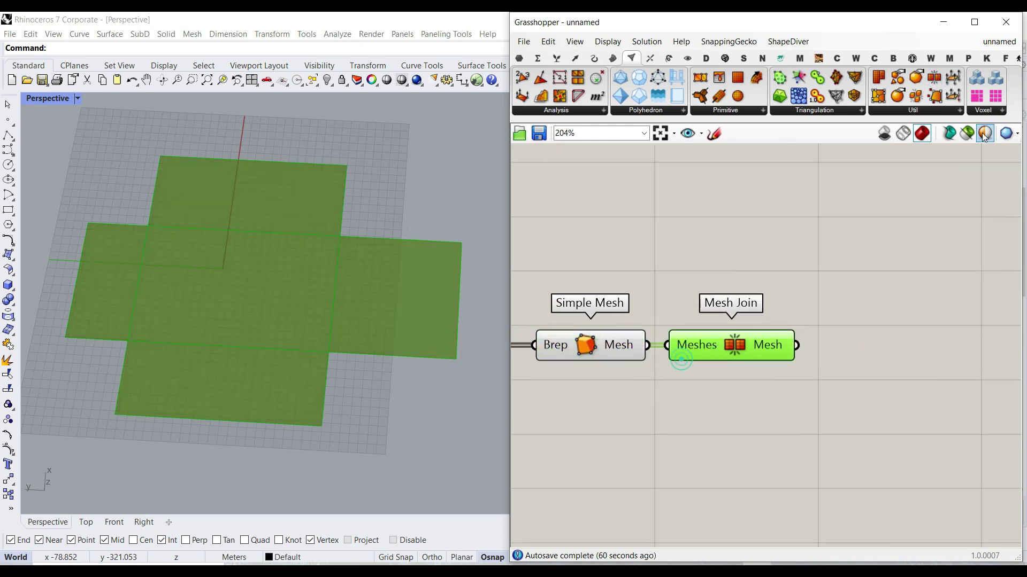
- Add a Weld Mesh component and connect the Mesh Join output to its Mesh input
left_click(922, 113)
left_click_drag(856, 390, 899, 365)
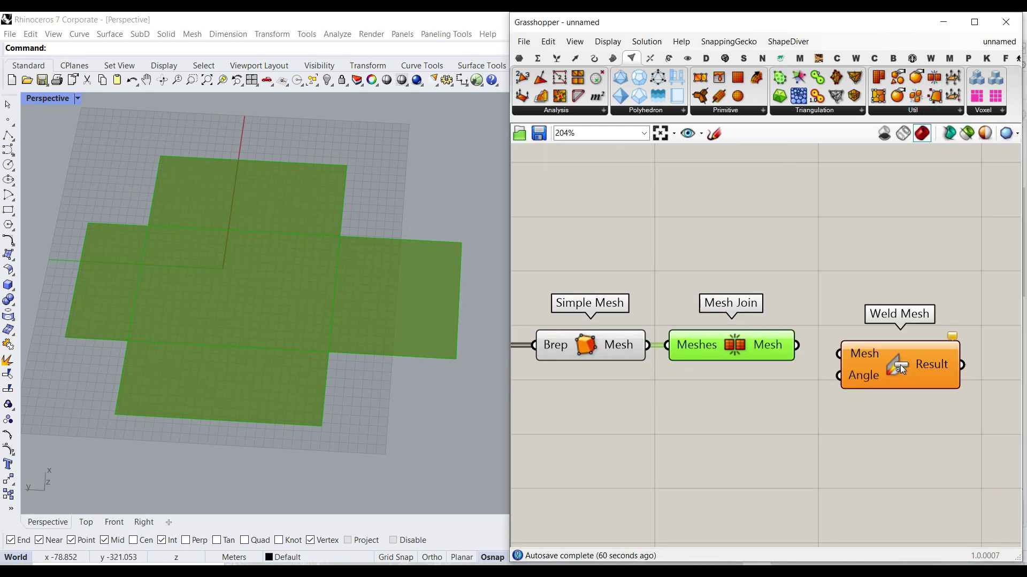
left_click_drag(837, 353, 839, 354)
- Bake the Weld Mesh result and move the baked mesh beside the grid to inspect it
right_click(906, 355)
left_click(917, 378)
left_click(930, 497)
scroll(299, 396, "down", 5)
left_click_drag(252, 352, 412, 316)
scroll(390, 378, "up", 6)
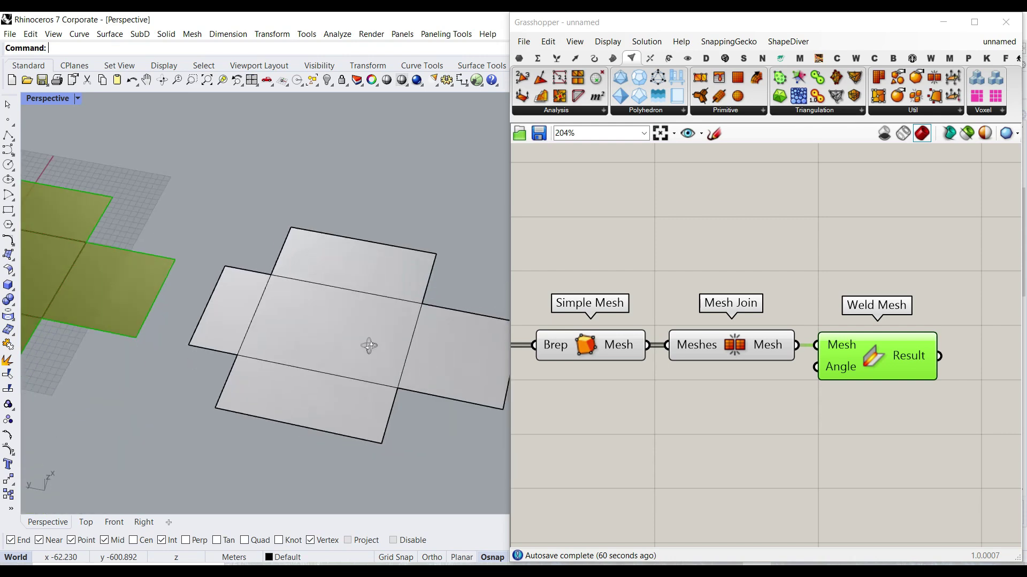
scroll(315, 366, "down", 3)
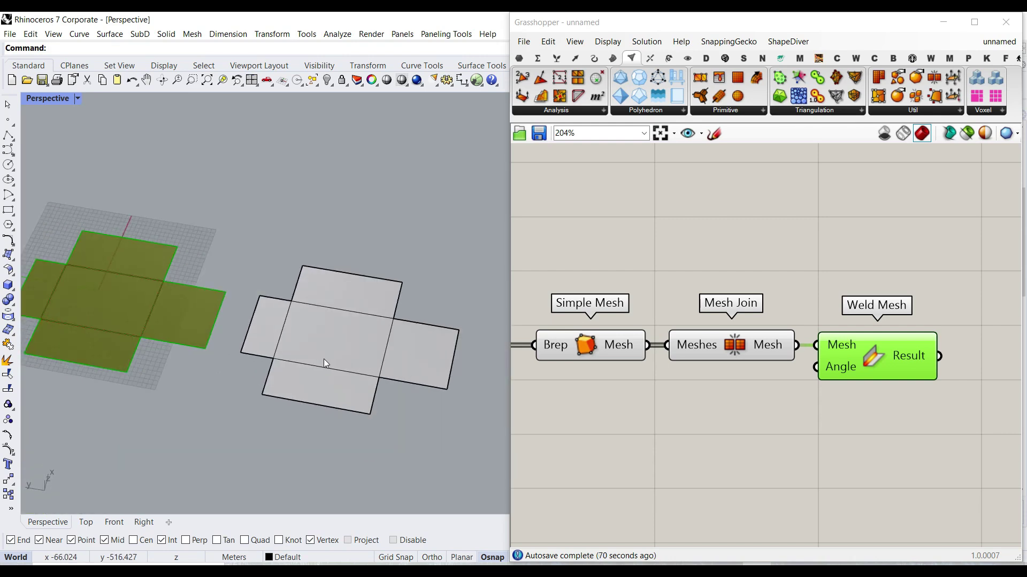
- Undo the move and the bake of the welded mesh
key("ctrl+z")
key("ctrl+z")
- Delete the Network Regions component between the Curve parameter and Simple Mesh
right_click_drag(730, 373, 816, 373)
scroll(726, 373, "down", 3)
scroll(359, 349, "down", 2)
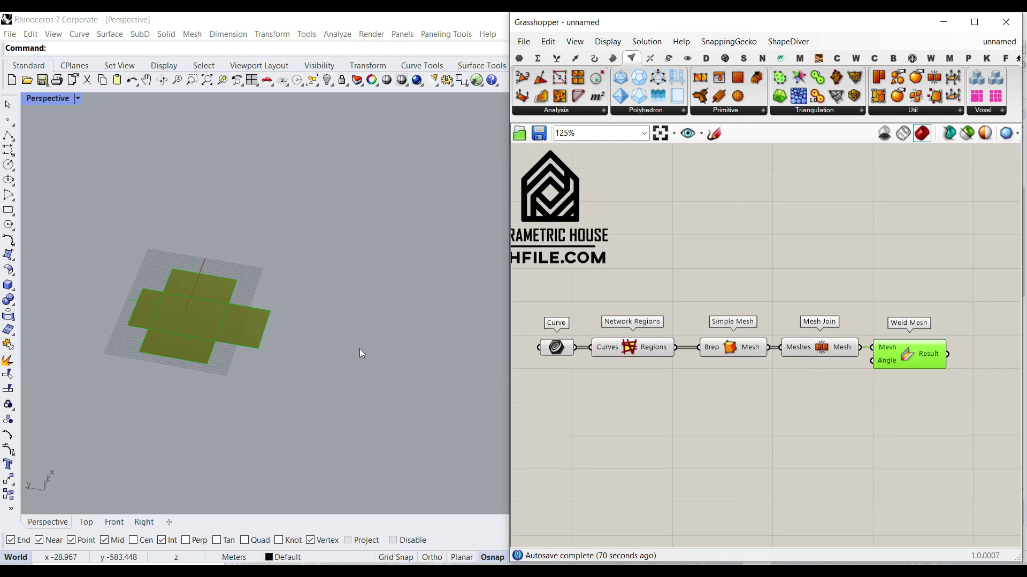
scroll(291, 337, "up", 5)
scroll(656, 358, "up", 3)
scroll(656, 358, "up", 1)
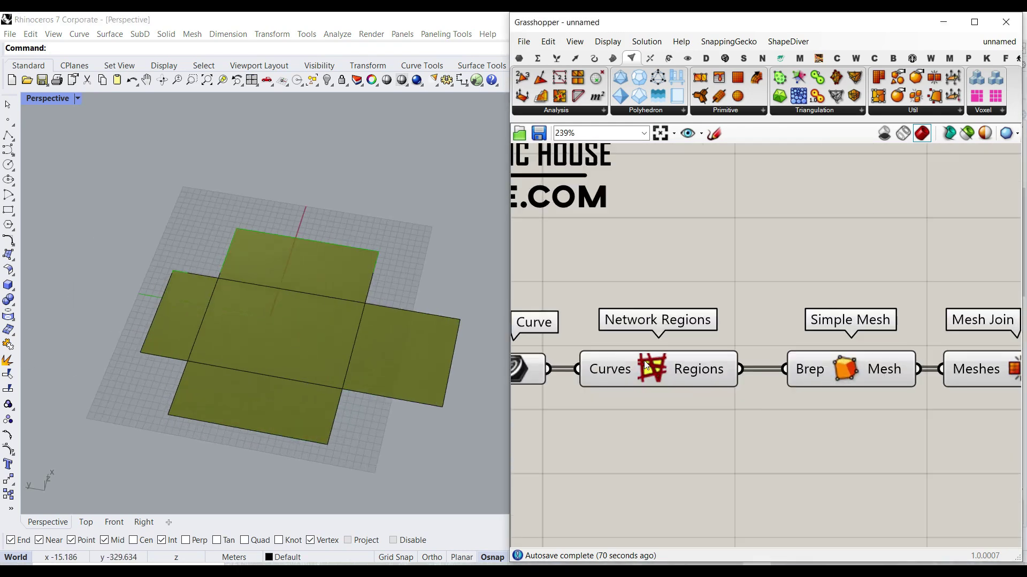
left_click(662, 370)
key("Delete")
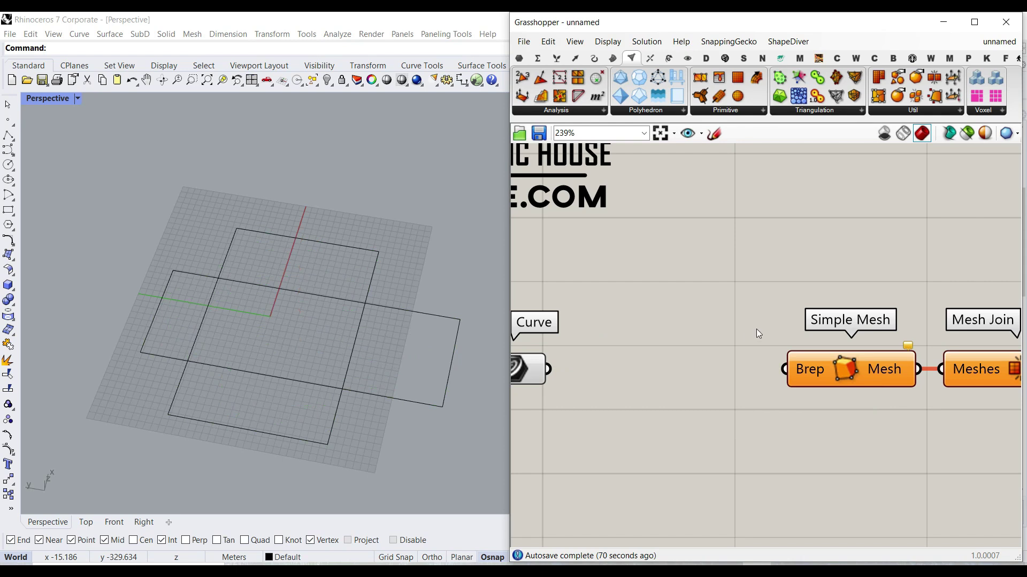
- Add a Region Union component and connect the Curve parameter to its Curves input
left_click(650, 58)
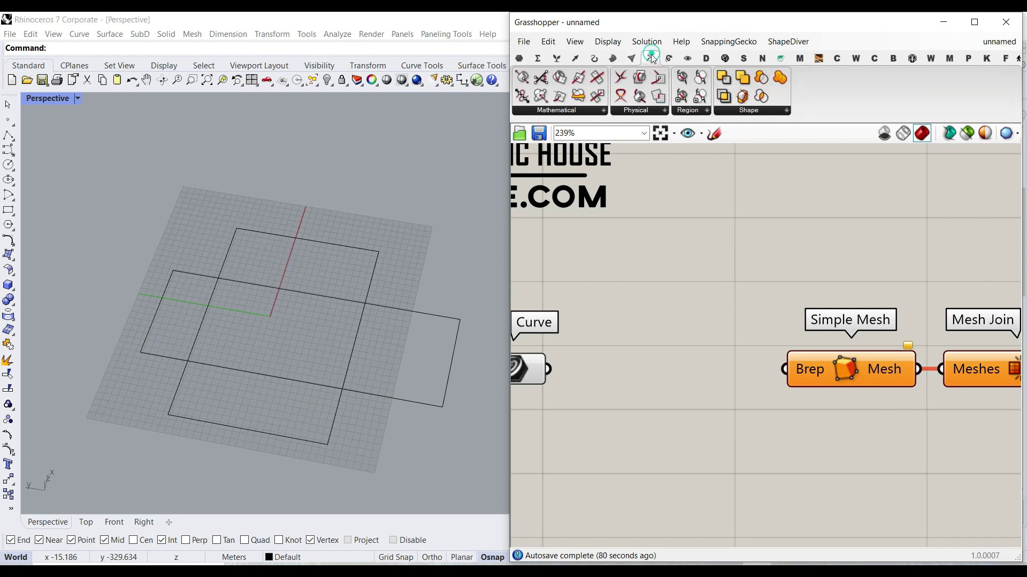
left_click(760, 110)
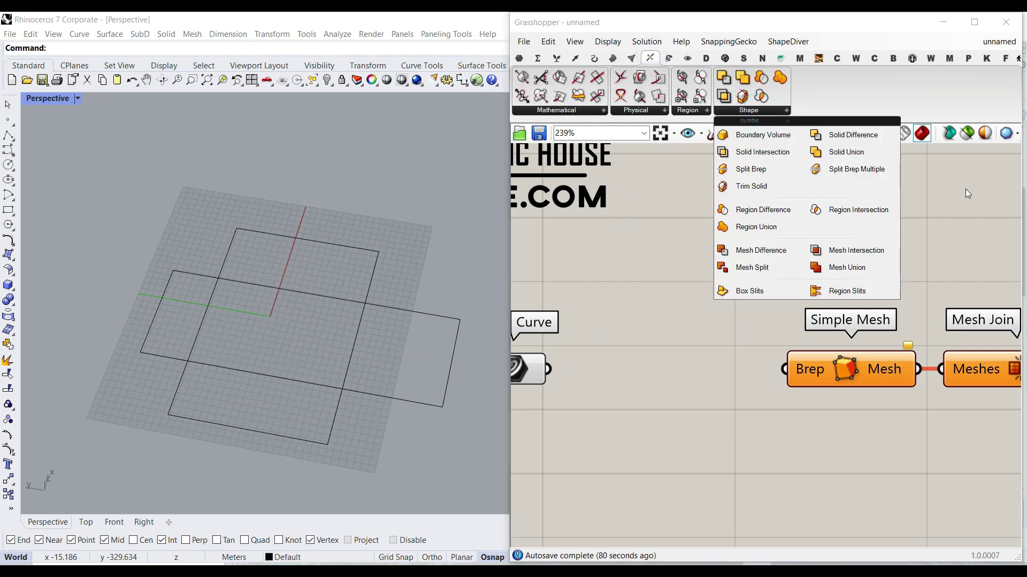
left_click_drag(762, 227, 715, 359)
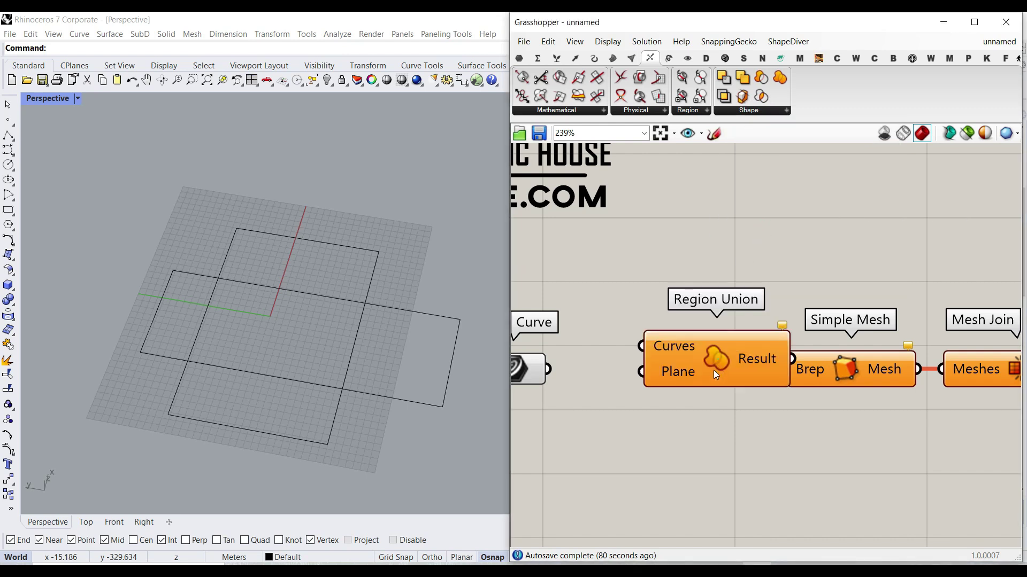
right_click_drag(692, 362, 764, 343)
left_click_drag(762, 342, 697, 380)
scroll(656, 348, "up", 2)
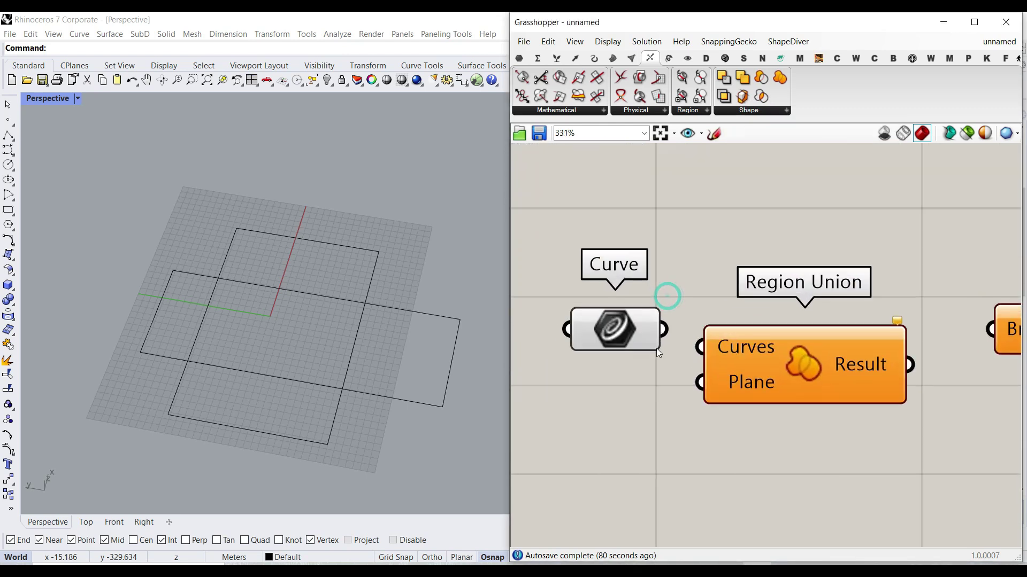
left_click_drag(662, 330, 709, 354)
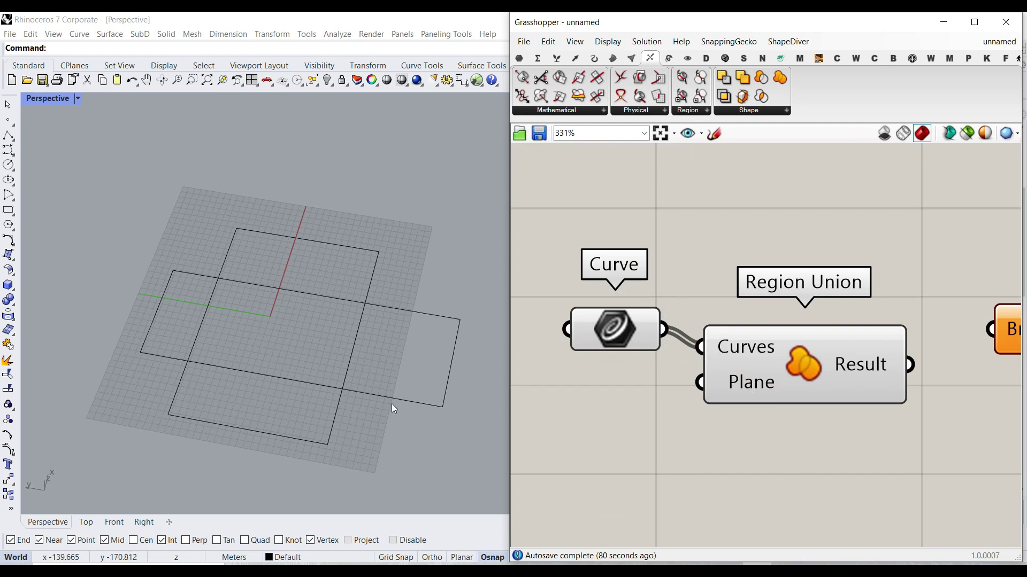
- Select the Region Union component to examine its outline in the viewport
right_click_drag(909, 429, 729, 397)
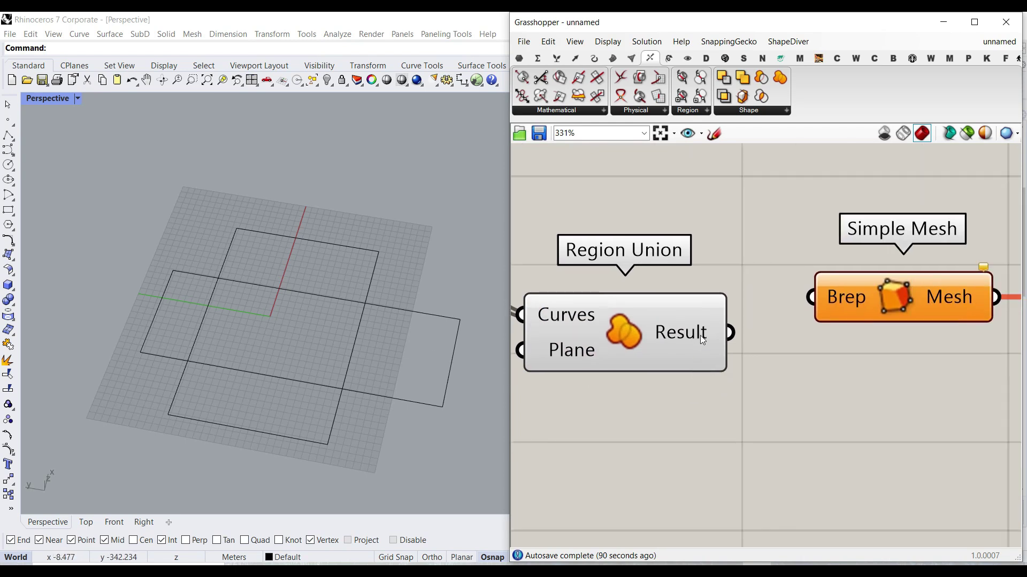
left_click(700, 335)
right_click_drag(269, 354, 199, 337)
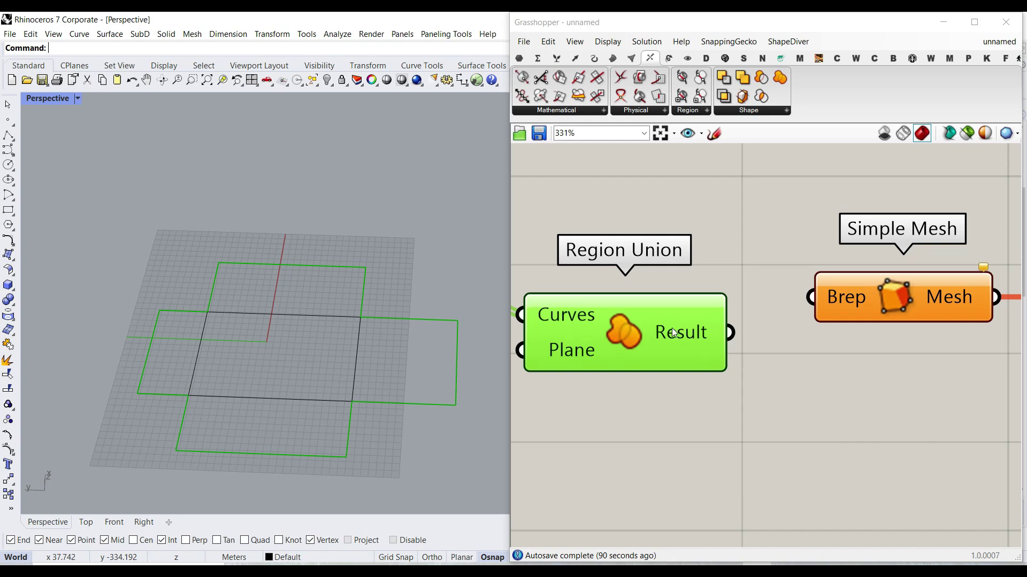
- Move the Simple Mesh, Mesh Join and Weld Mesh components farther from Region Union to make room
scroll(671, 328, "down", 4)
right_click_drag(956, 343, 932, 332)
left_click_drag(933, 332, 708, 253)
left_click_drag(708, 279, 807, 290)
left_click(661, 228)
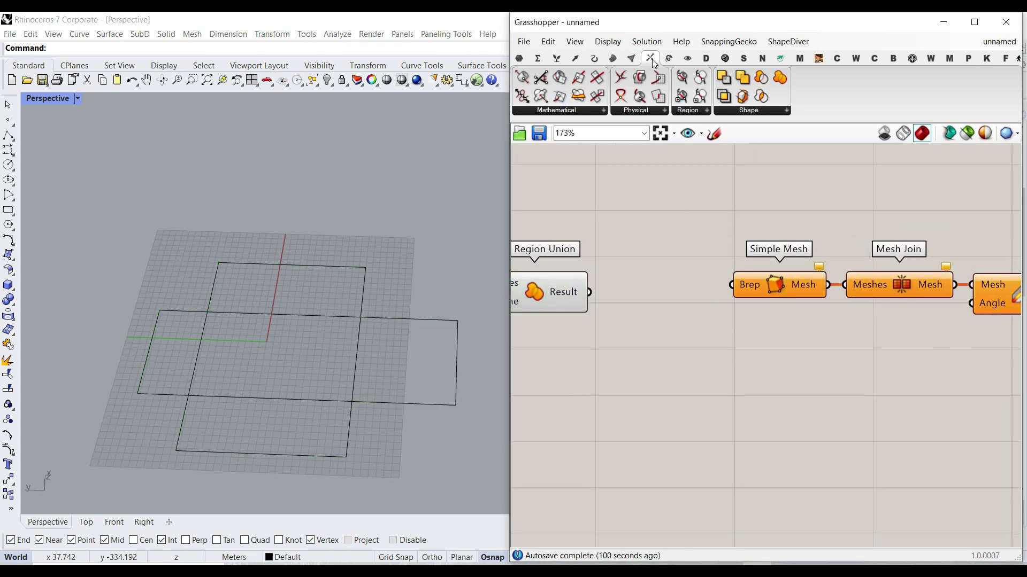
- Add a Surface Split component and connect the Region Union Result to its Surface input
left_click(645, 112)
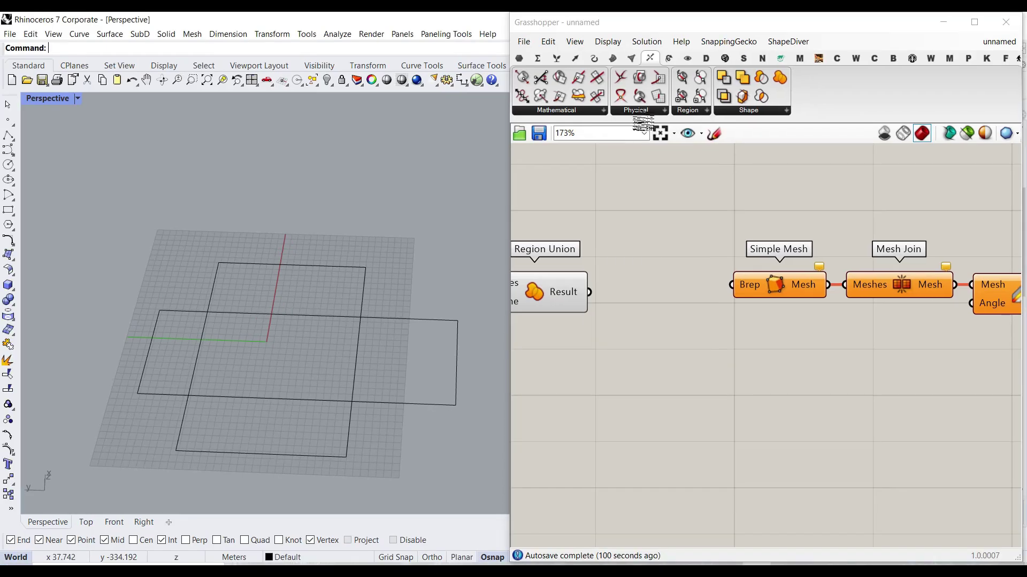
left_click(646, 111)
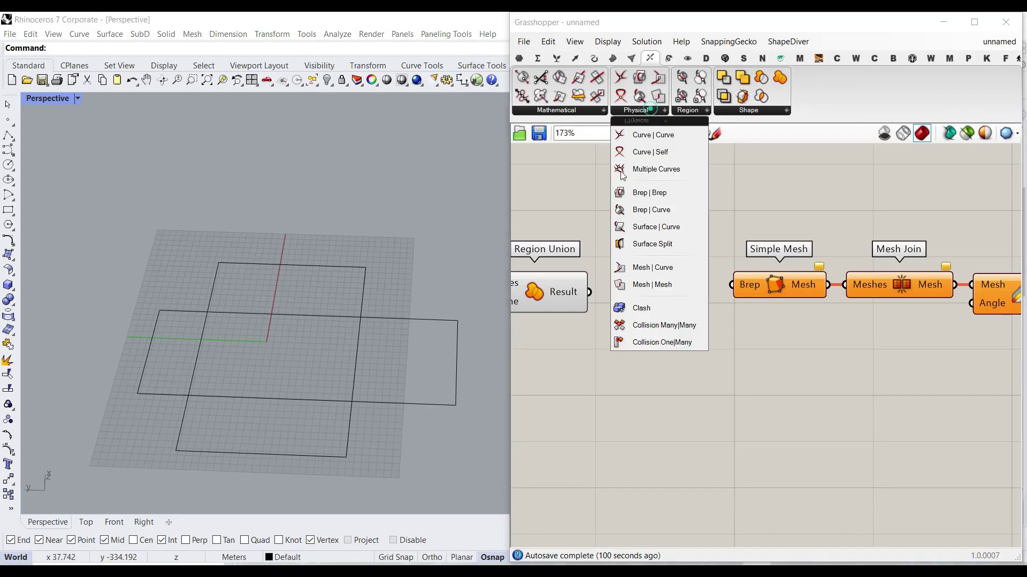
left_click(675, 244)
left_click(662, 391)
scroll(703, 271, "up", 4)
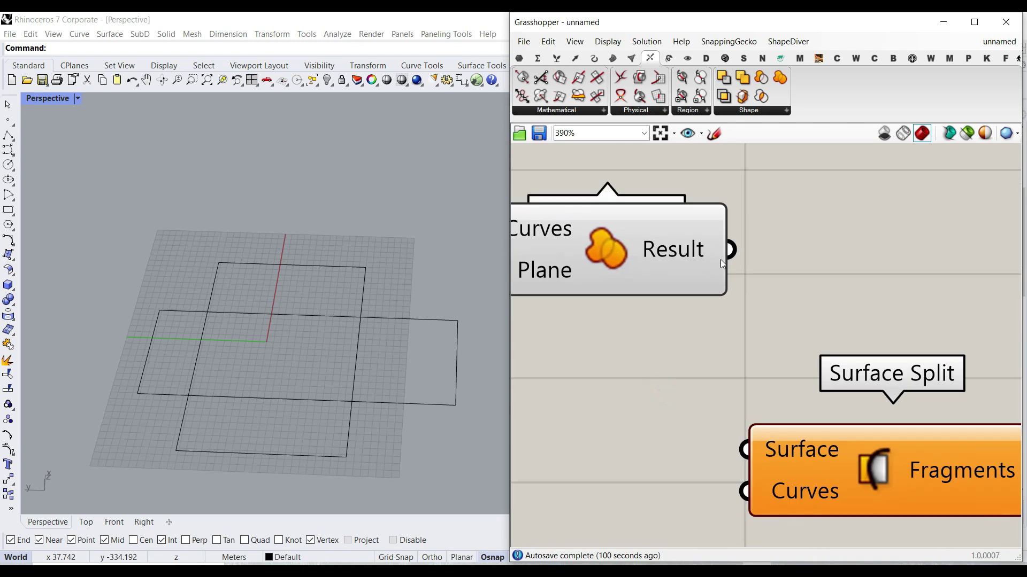
left_click_drag(731, 250, 735, 442)
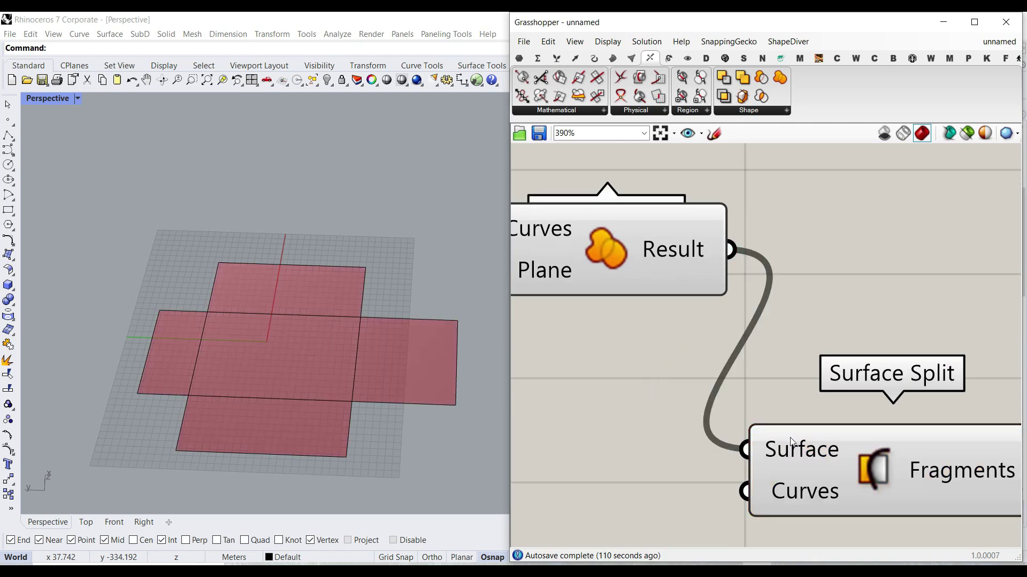
- Bake the Surface input of Surface Split, move the baked surface aside to inspect it, and undo this
right_click(775, 446)
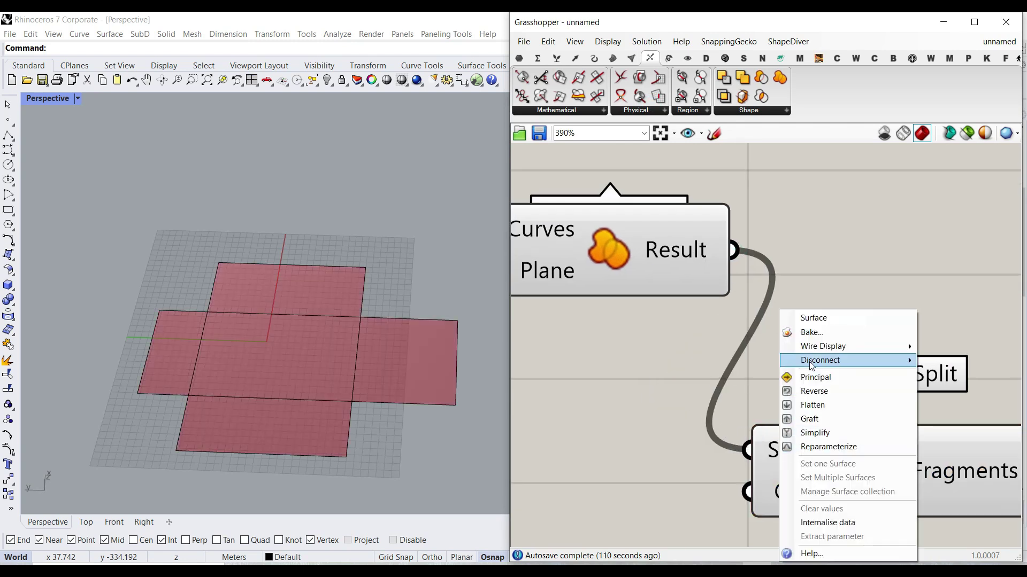
left_click(812, 332)
left_click(812, 456)
scroll(292, 365, "down", 2)
left_click_drag(294, 364, 371, 221)
left_click(437, 172)
key("ctrl+z")
left_click(442, 218)
- Add an Explode component below Region Union and connect the Curve parameter to its Curve input
scroll(529, 369, "down", 3)
left_click_drag(729, 431, 819, 396)
right_click_drag(580, 388, 768, 424)
left_click(710, 392)
scroll(630, 322, "up", 2)
left_click_drag(649, 326, 609, 389)
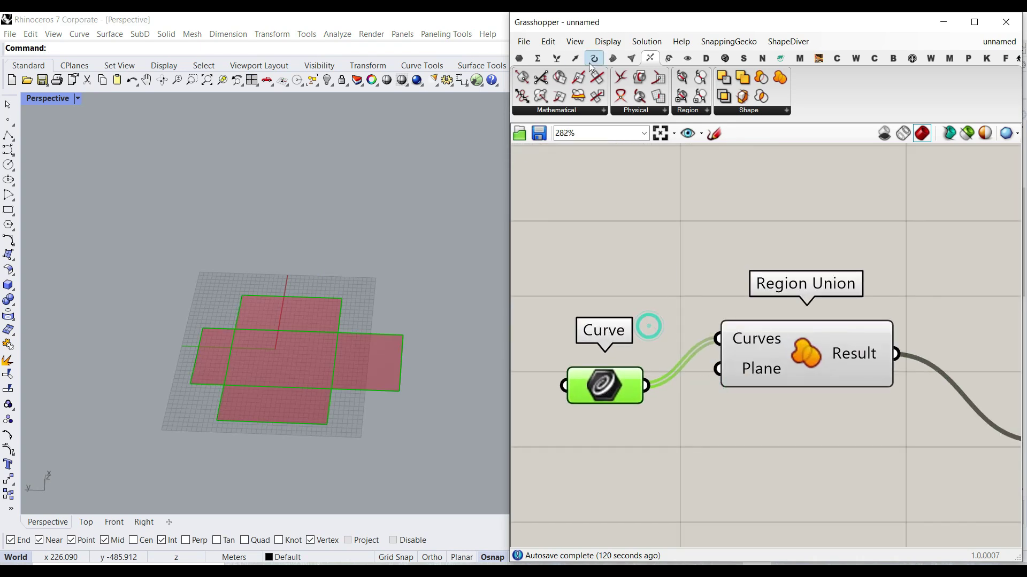
left_click(595, 59)
left_click_drag(787, 75, 833, 486)
left_click_drag(614, 304, 686, 389)
right_click_drag(686, 389, 546, 338)
- Bake the Segments output of Explode and select a baked segment to inspect it
right_click(723, 337)
left_click(758, 357)
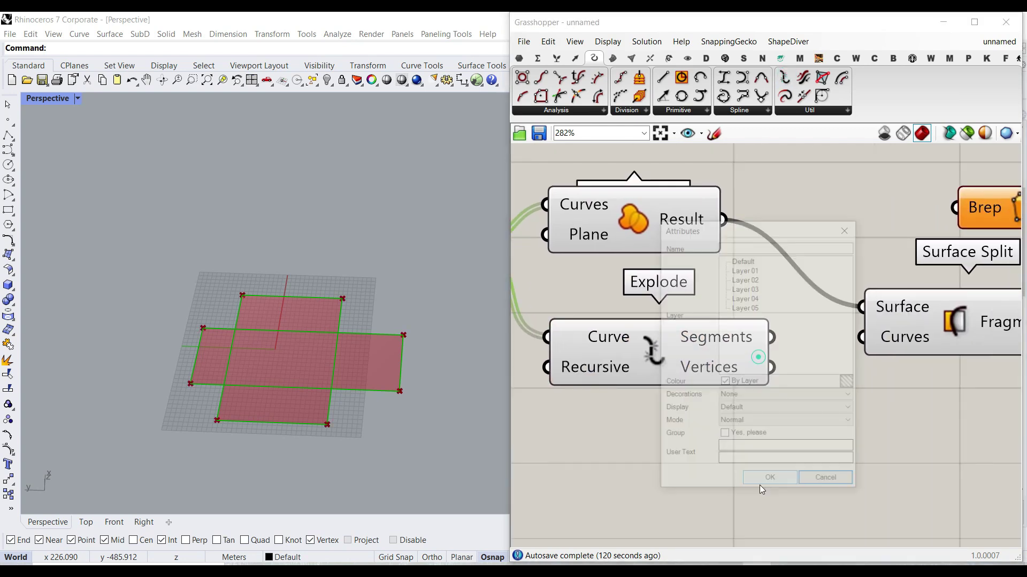
left_click(770, 477)
left_click(268, 327)
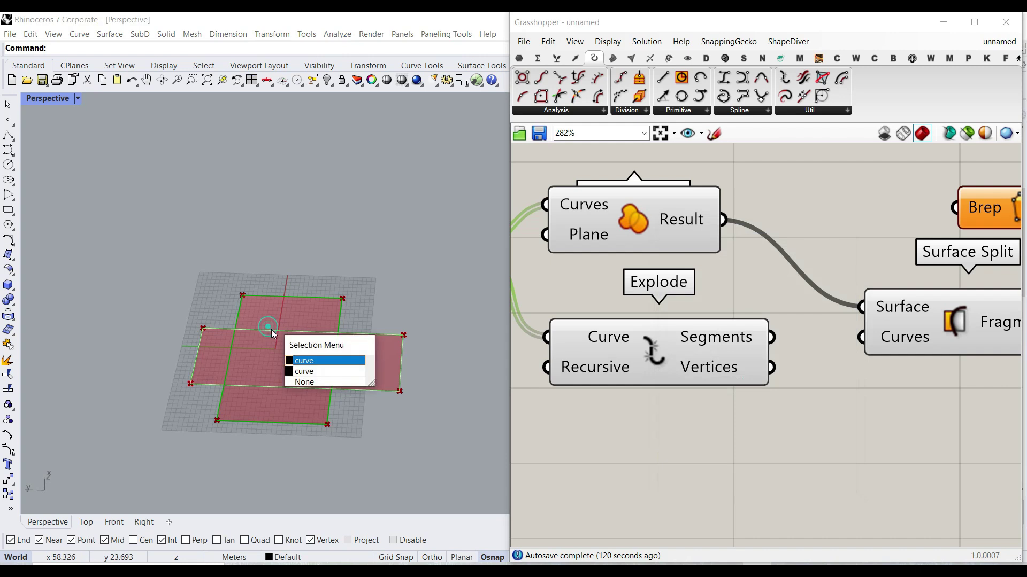
left_click(303, 372)
scroll(301, 346, "up", 6)
left_click(427, 259)
scroll(425, 265, "down", 2)
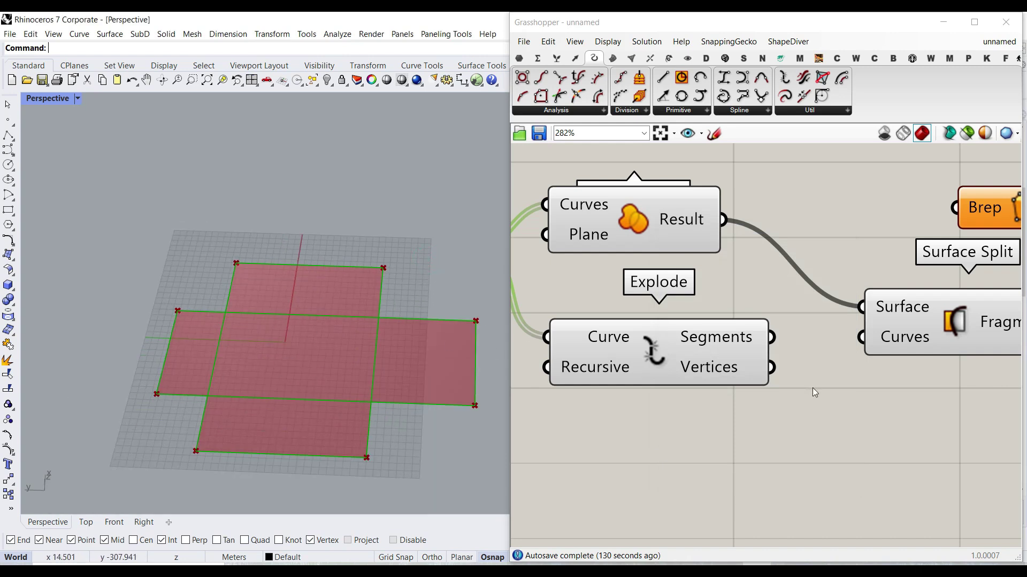
- Flatten the Curves input of Surface Split and connect the Explode Segments output to it
right_click_drag(798, 345, 732, 358)
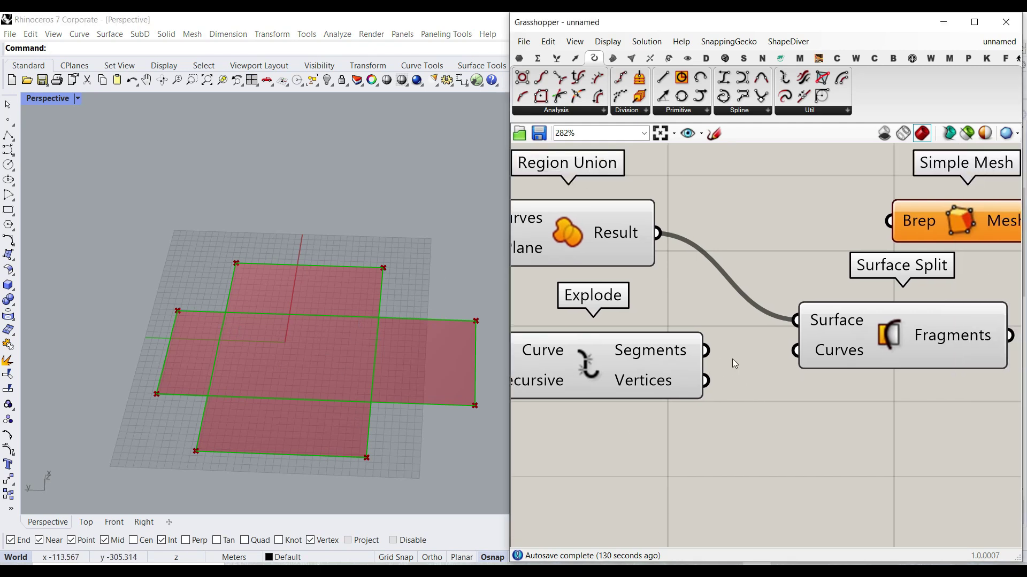
right_click(827, 352)
left_click(864, 422)
left_click_drag(880, 343, 827, 332)
left_click_drag(723, 353, 770, 339)
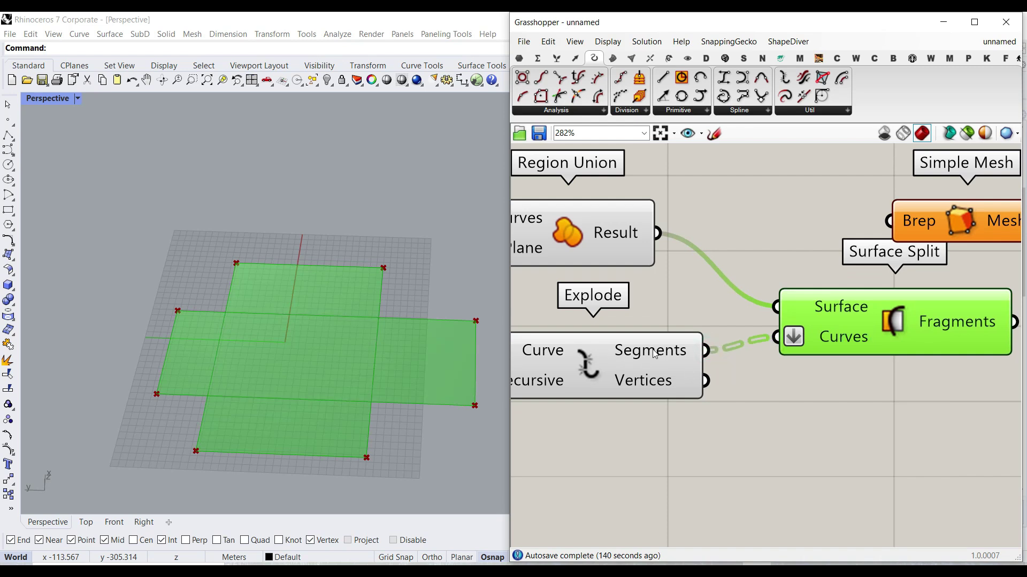
- Bake the Fragments output of Surface Split and inspect the baked pieces one by one
mouse_move(652, 355)
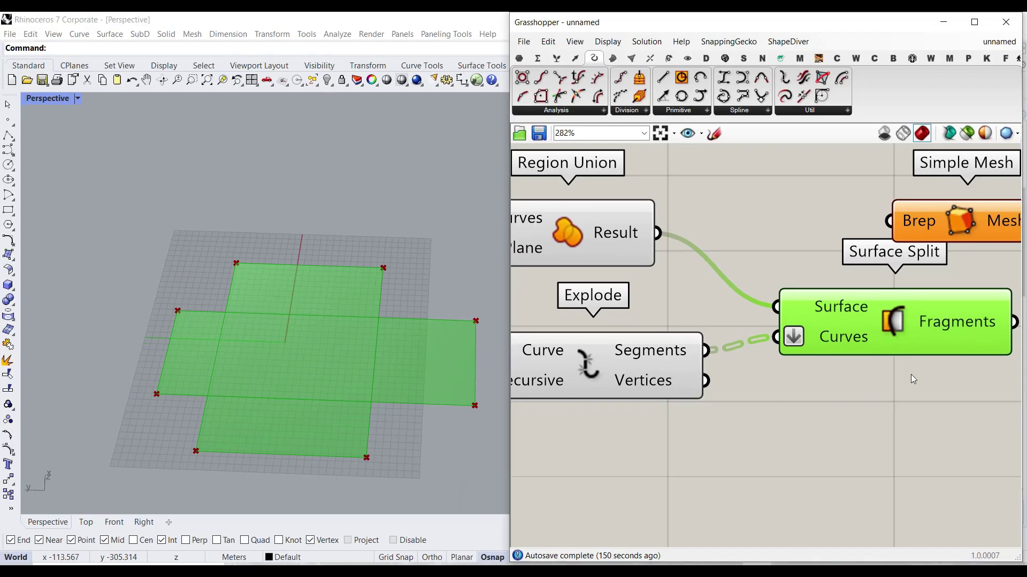
right_click_drag(910, 375, 736, 393)
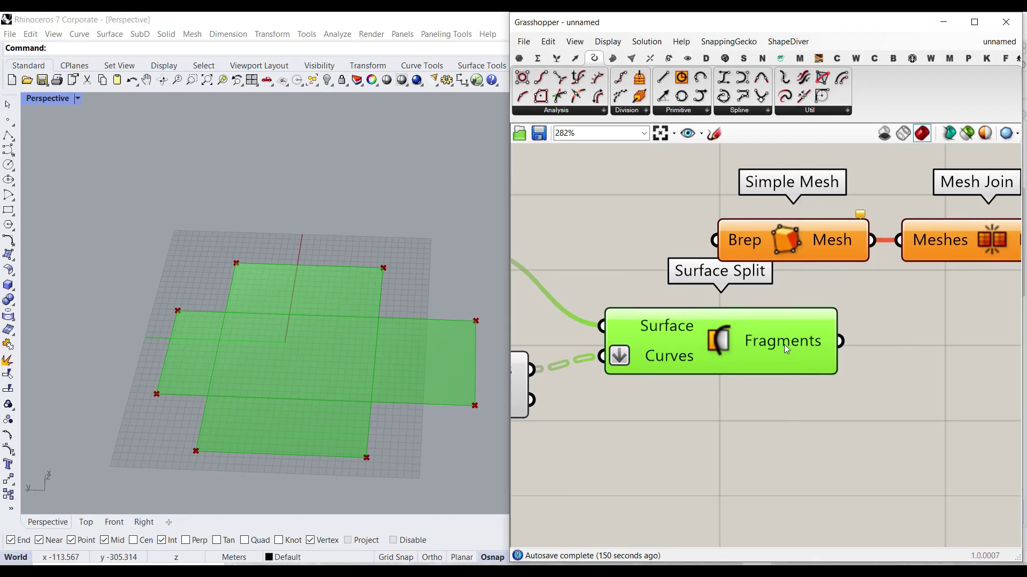
right_click(784, 345)
left_click(799, 367)
left_click(812, 487)
left_click(437, 354)
left_click(329, 352)
left_click(307, 299)
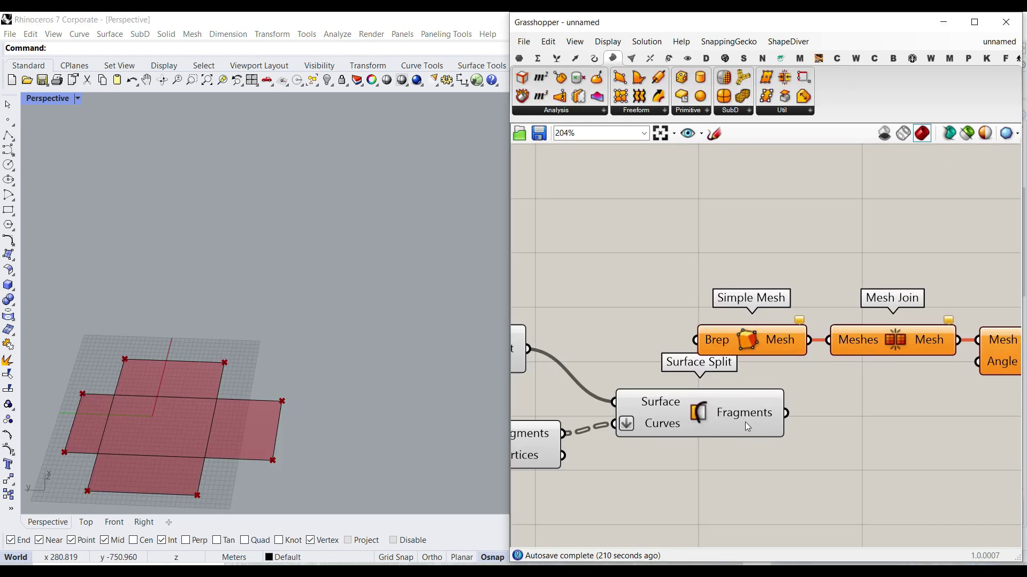
- Add a Brep Join component and connect the Surface Split Fragments output to its Breps input
left_click(749, 425)
scroll(762, 435, "down", 3)
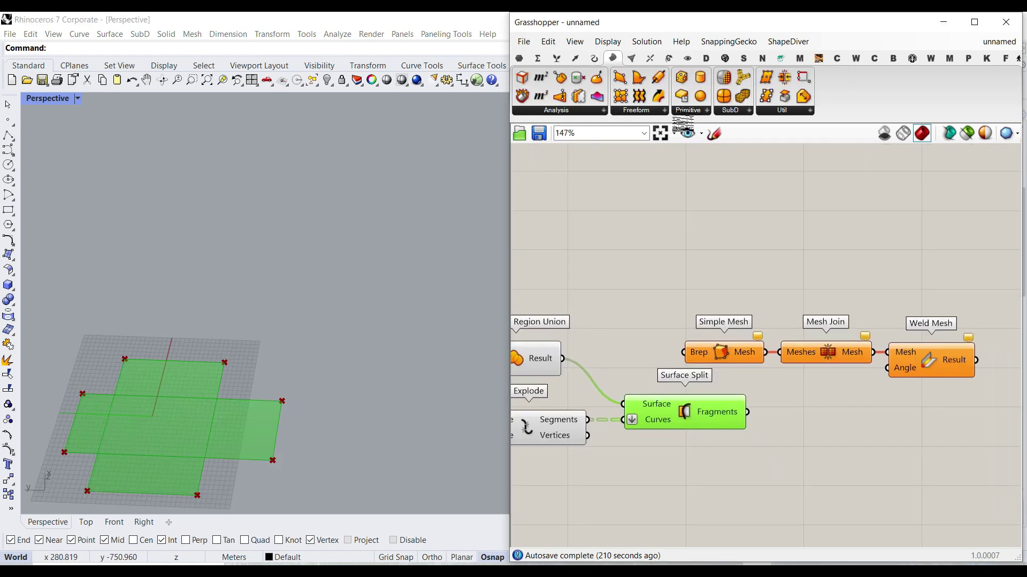
left_click_drag(787, 84, 804, 434)
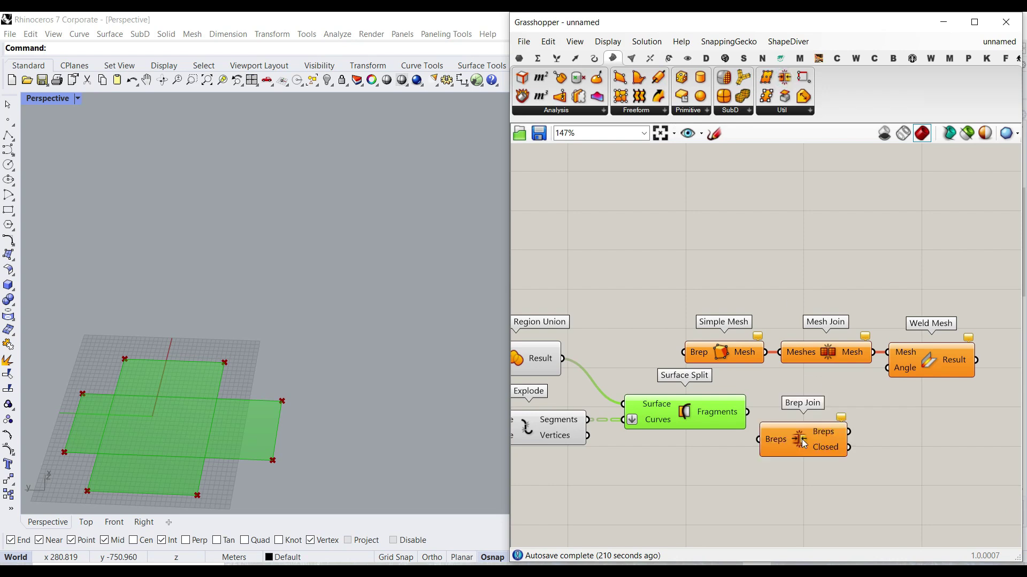
scroll(758, 431, "up", 2)
left_click_drag(744, 405, 759, 442)
- Bake the Breps output of Brep Join, move the baked polysurface aside to inspect it, and undo this
right_click(860, 437)
left_click(890, 454)
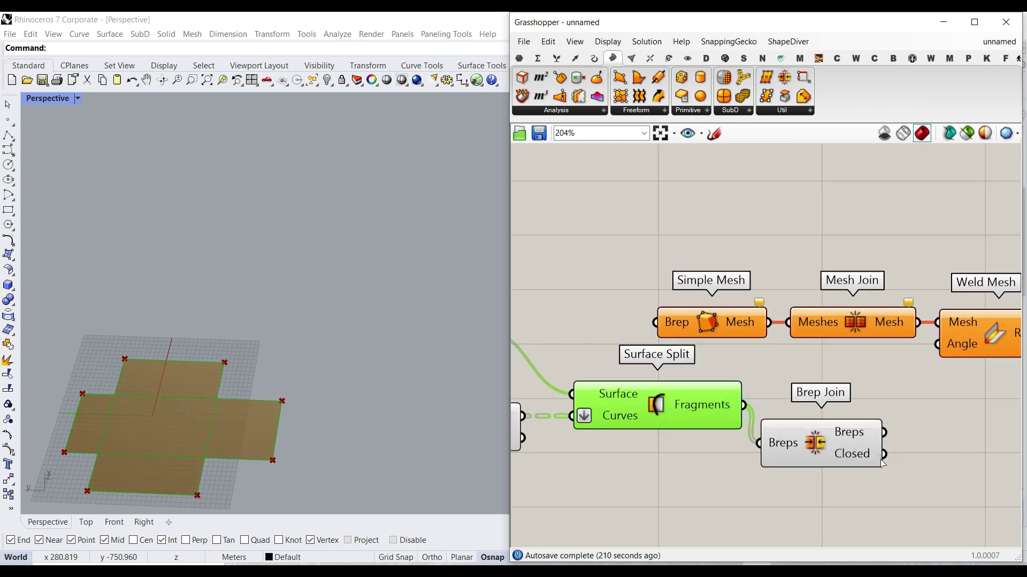
left_click(946, 546)
scroll(223, 410, "down", 2)
left_click_drag(198, 426, 391, 402)
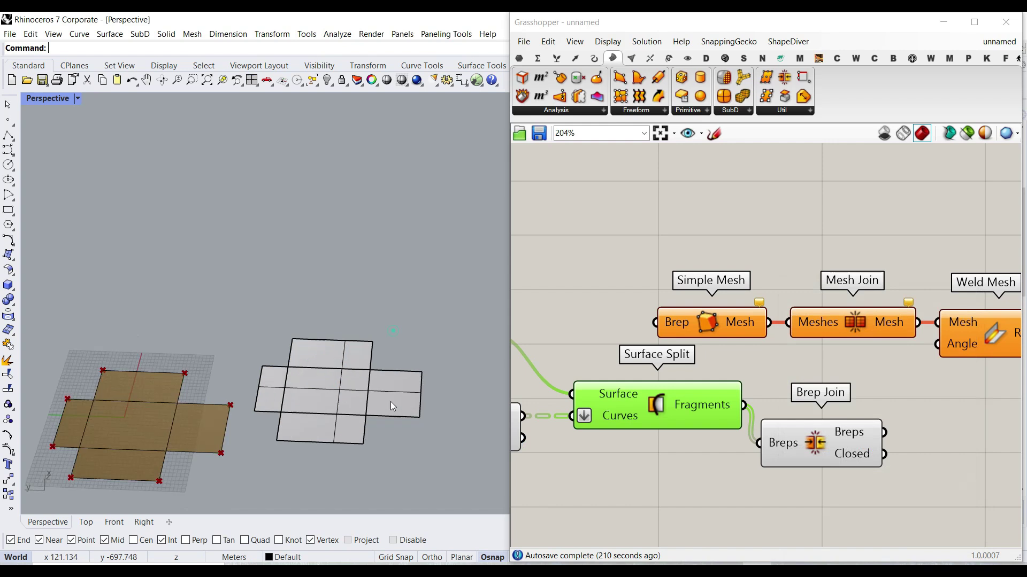
scroll(337, 384, "up", 2)
key("ctrl+z")
key("ctrl+z")
- Arrange the mesh components after Brep Join and connect its Breps output to the Brep input of Simple Mesh
right_click_drag(803, 344, 704, 343)
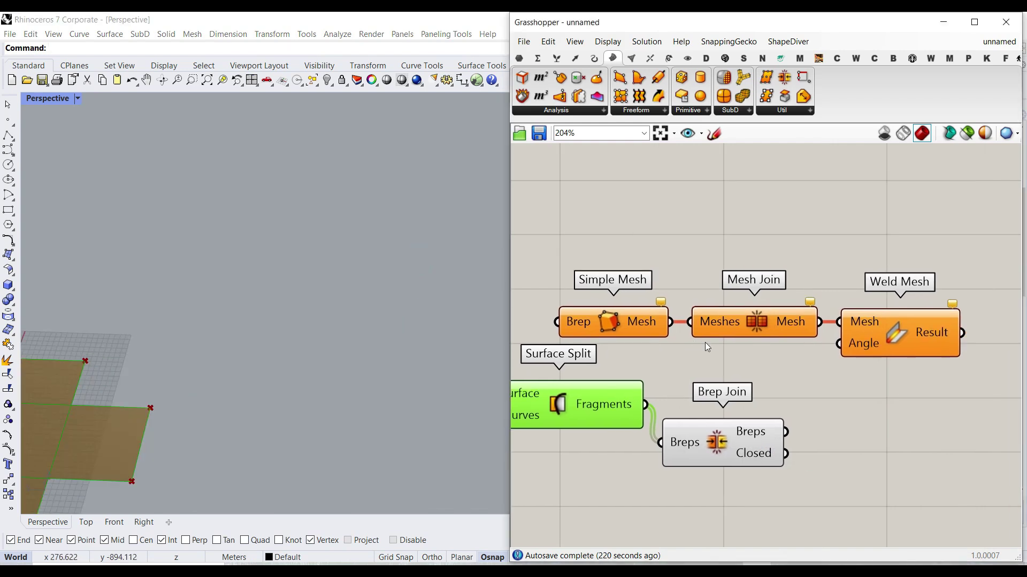
left_click_drag(908, 253, 824, 333)
scroll(600, 313, "down", 1)
left_click(823, 426)
scroll(722, 430, "up", 2)
left_click_drag(722, 422, 728, 325)
right_click_drag(727, 325, 597, 357)
left_click_drag(629, 351, 672, 336)
right_click_drag(805, 355, 830, 356)
scroll(692, 365, "down", 5)
scroll(784, 352, "up", 4)
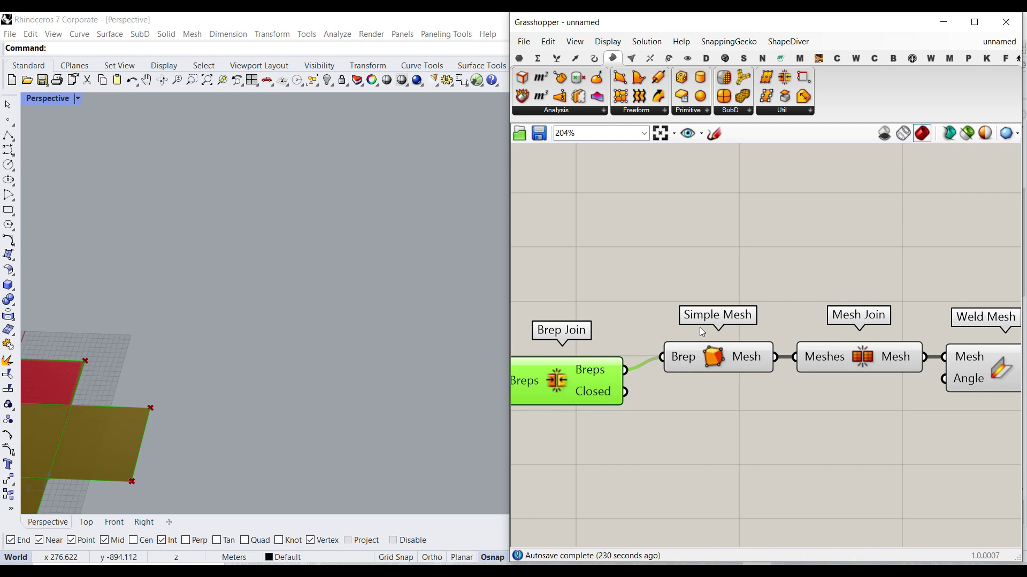
- Check the mesh outputs of Simple Mesh and Mesh Join, and delete the Mesh Join component
mouse_move(750, 361)
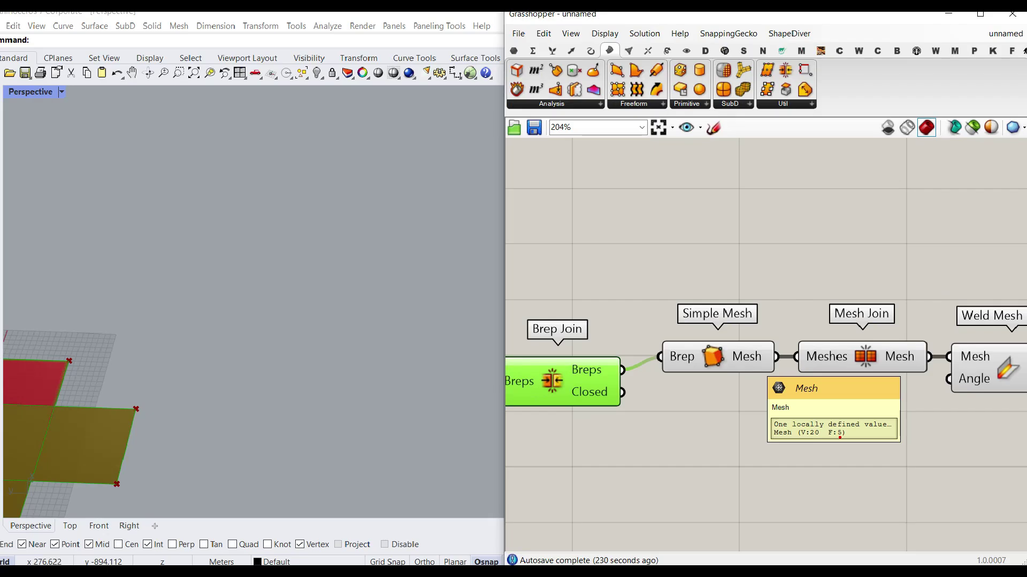
right_click_drag(902, 365, 845, 363)
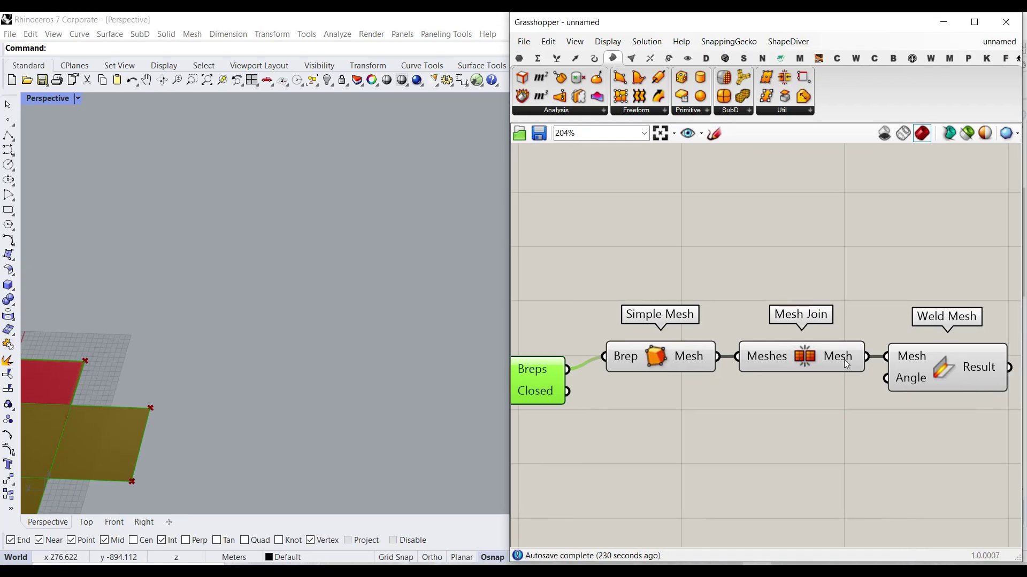
mouse_move(845, 363)
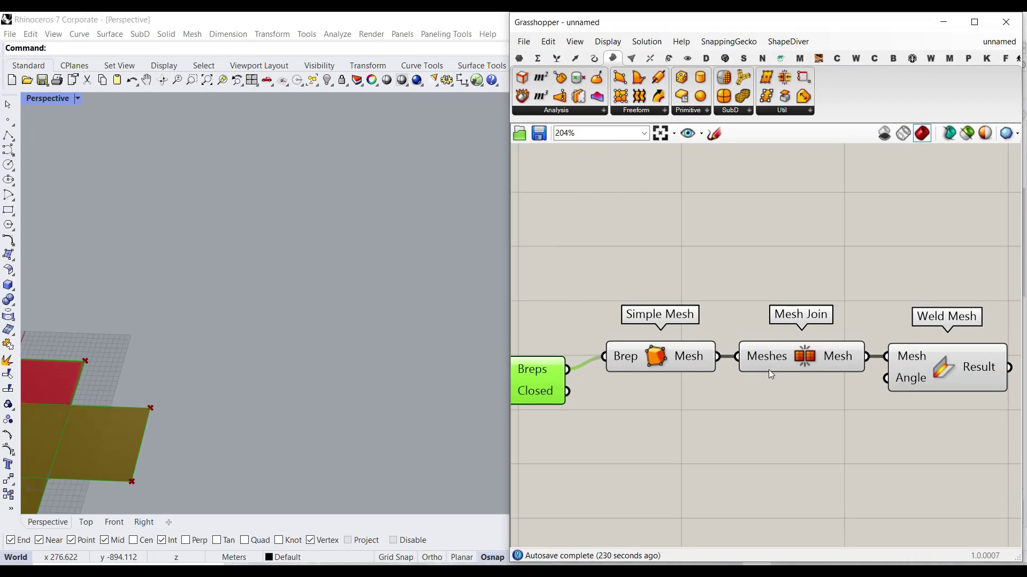
left_click(753, 363)
key("Delete")
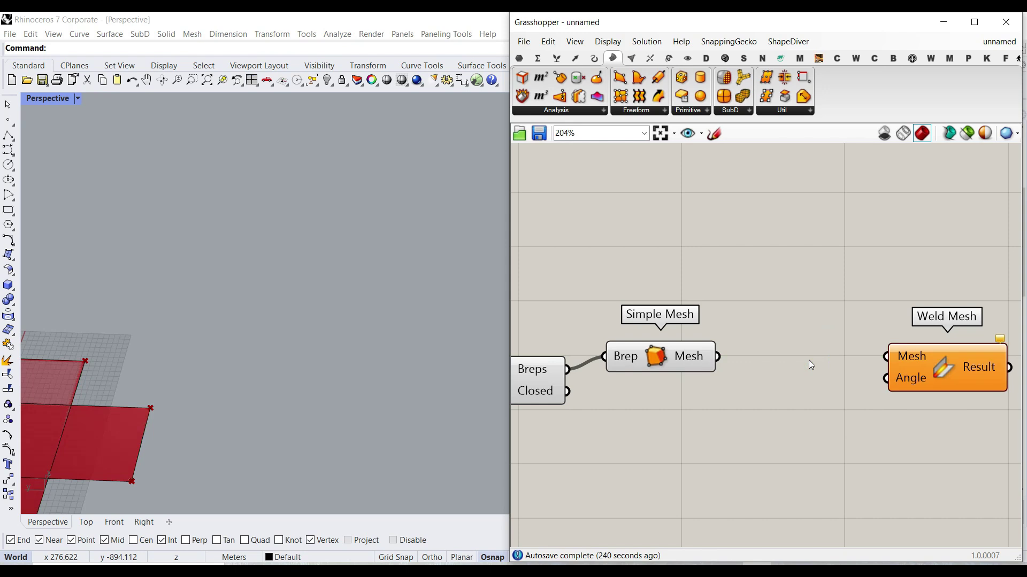
- Connect the Simple Mesh output to the Mesh input of Weld Mesh and move Weld Mesh closer
left_click_drag(721, 358, 886, 356)
left_click_drag(950, 371, 832, 368)
left_click(823, 437)
- Bake the Weld Mesh Result and move the baked mesh beside the grid
scroll(217, 375, "down", 6)
right_click(859, 367)
left_click(883, 390)
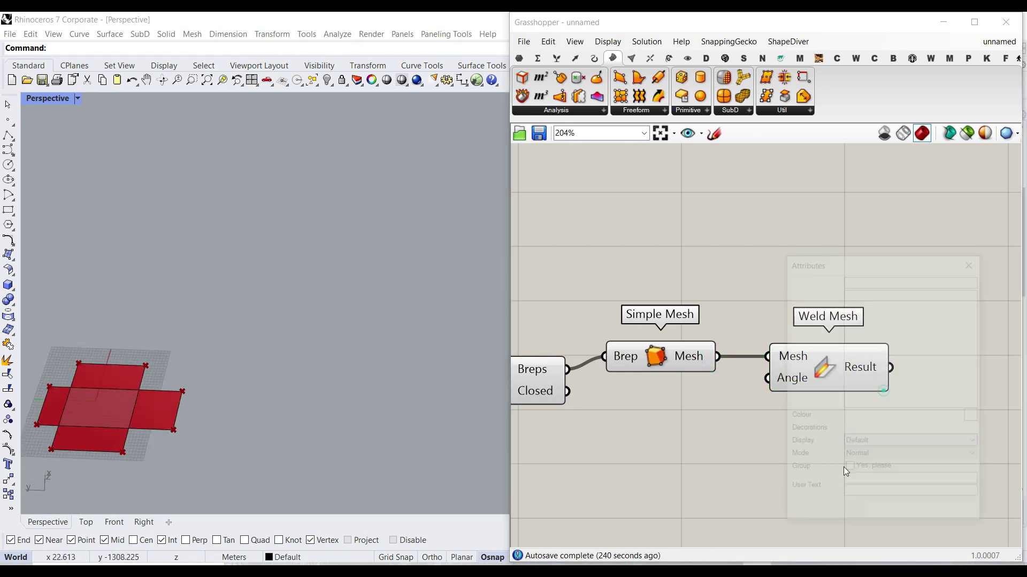
left_click(894, 513)
left_click_drag(108, 406, 310, 423)
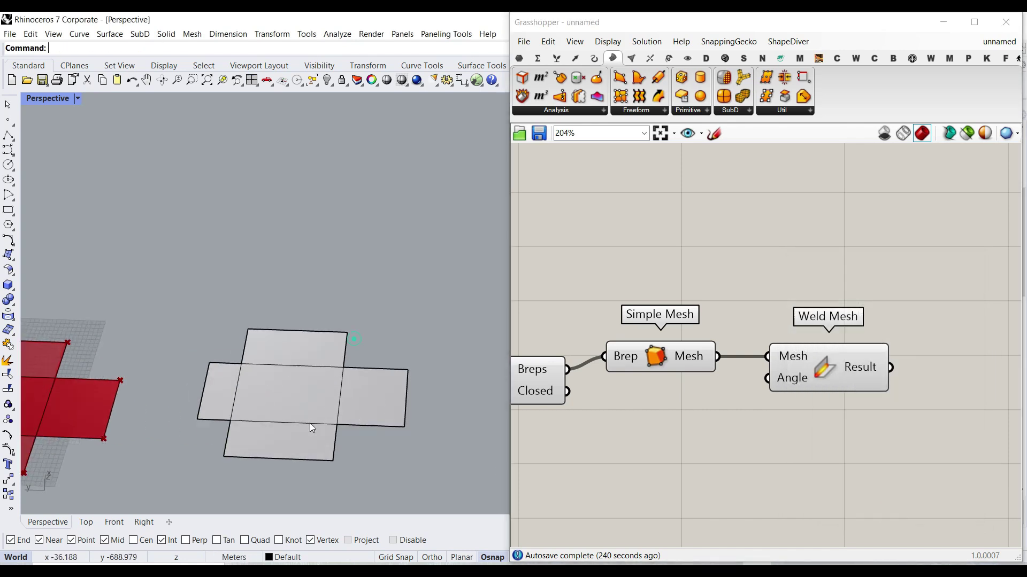
scroll(311, 420, "up", 2)
- Try to explode the baked mesh to test whether it is one welded piece
left_click(274, 385)
left_click(7, 359)
left_click(291, 290)
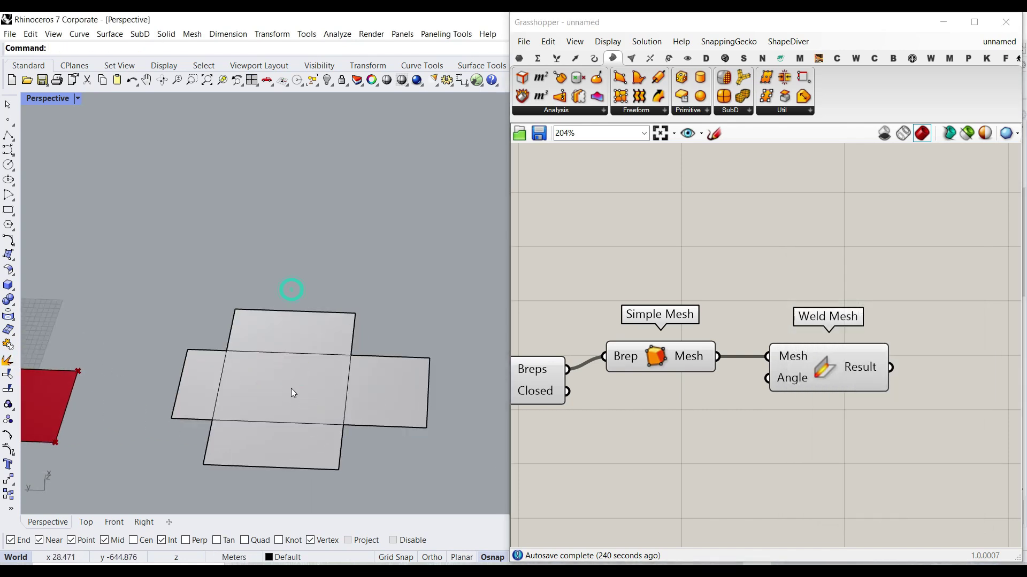
- Undo the last two changes made with the baked test mesh in the viewport
scroll(379, 329, "down", 6)
key("ctrl+z")
key("ctrl+z")
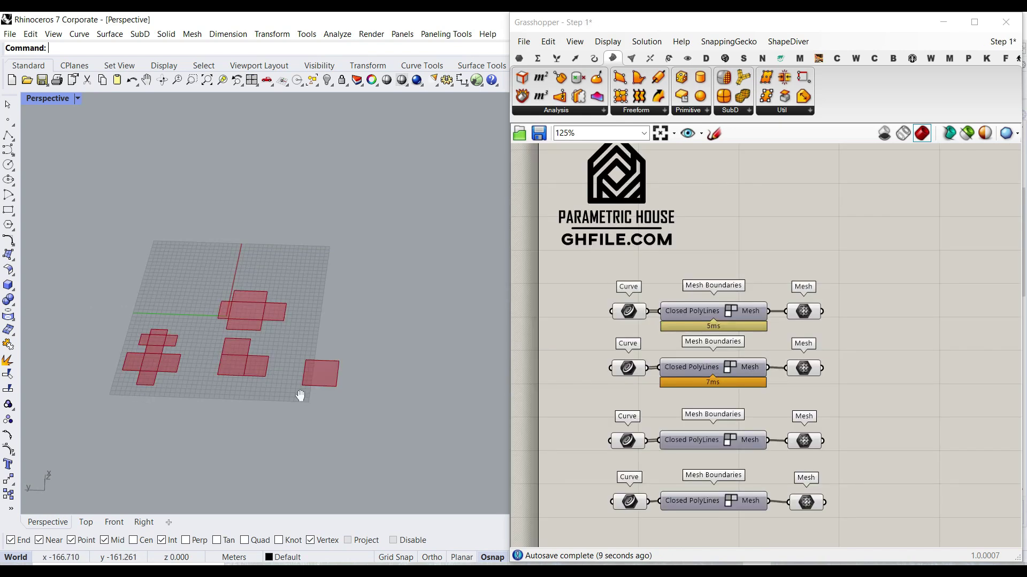
- Open the first Mesh Boundaries cluster in the Step 1 definition, inspect its component chain through Weld Mesh, and return to the main definition
right_click_drag(300, 395, 317, 450, "shift")
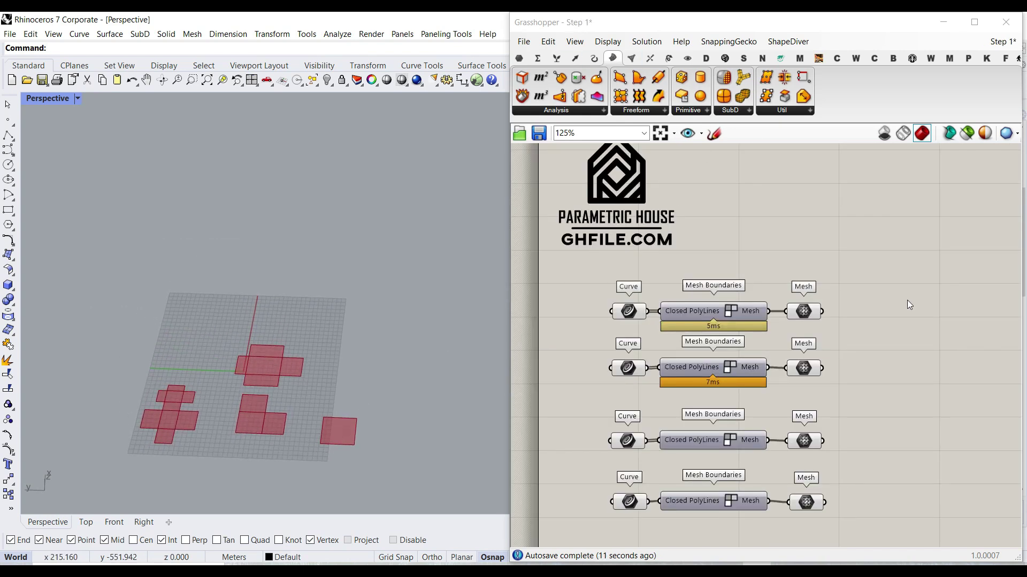
scroll(907, 299, "up", 4)
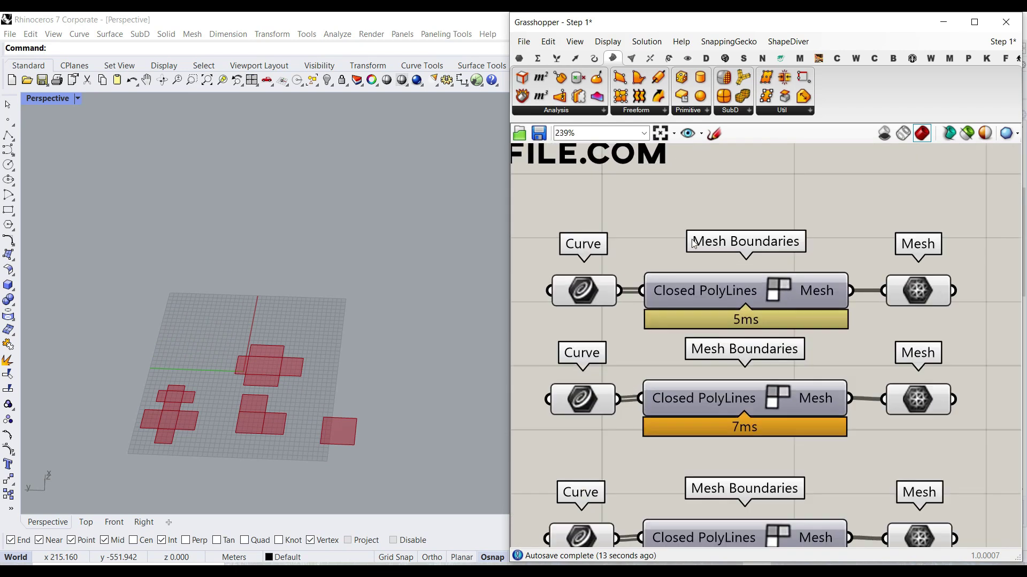
double_click(777, 285)
scroll(665, 491, "up", 3)
right_click_drag(664, 491, 646, 380)
right_click_drag(914, 397, 699, 390)
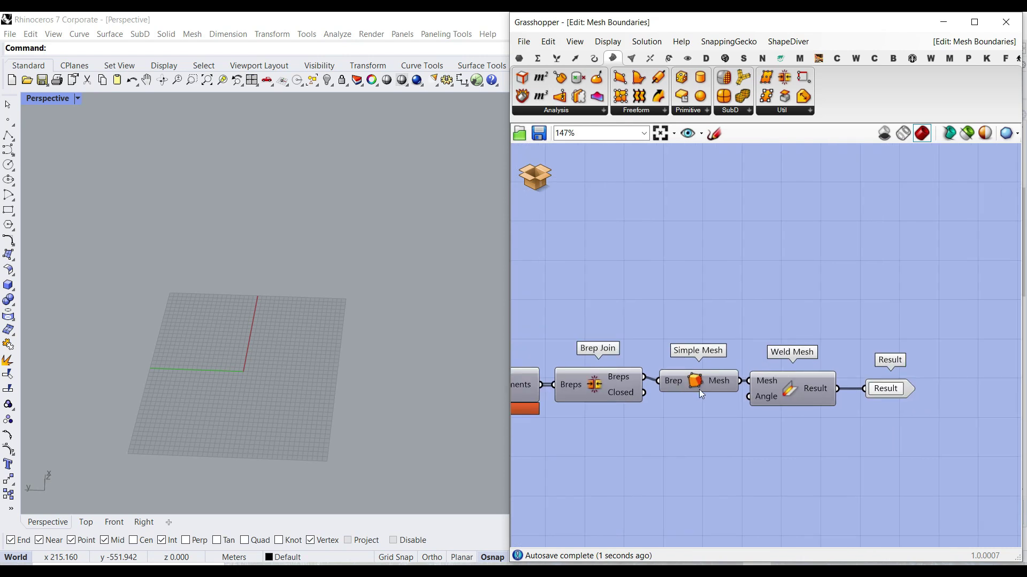
left_click(528, 171)
left_click(567, 203)
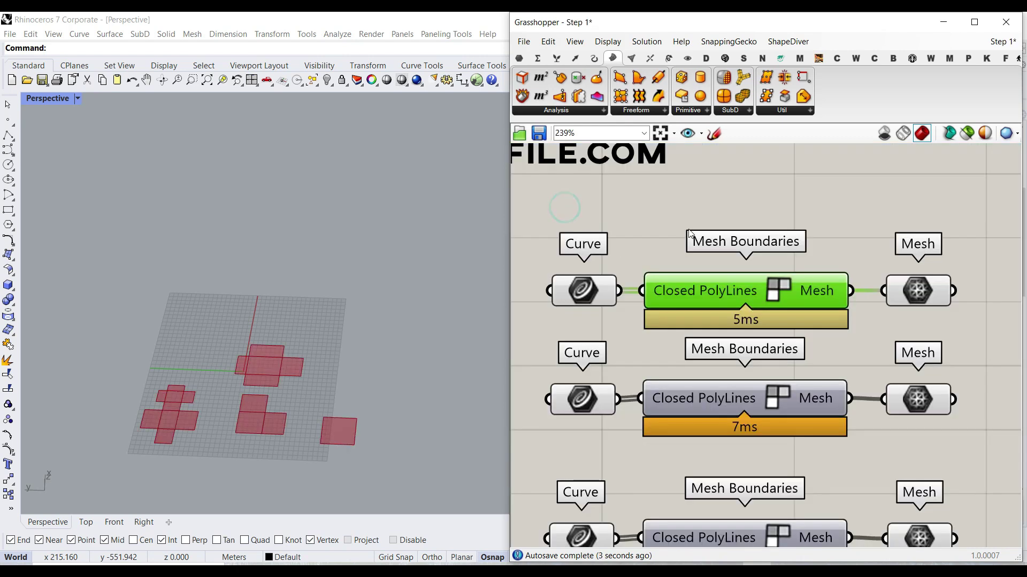
scroll(668, 294, "down", 4)
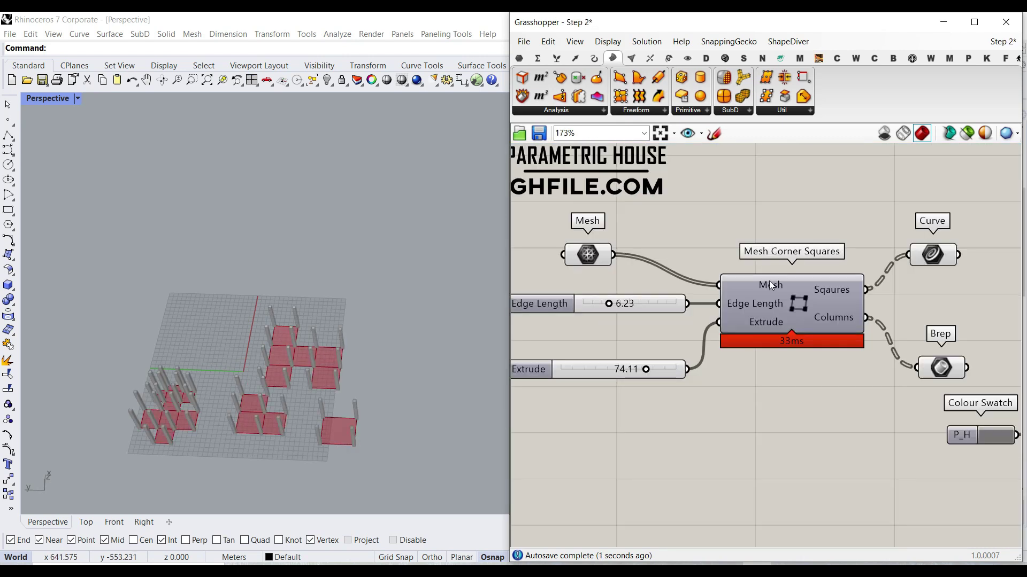
- Highlight the Mesh parameter in the Step 2 definition, set Edge Length to 7.66 and lower the Extrude value to shorten the columns
scroll(321, 350, "up", 5)
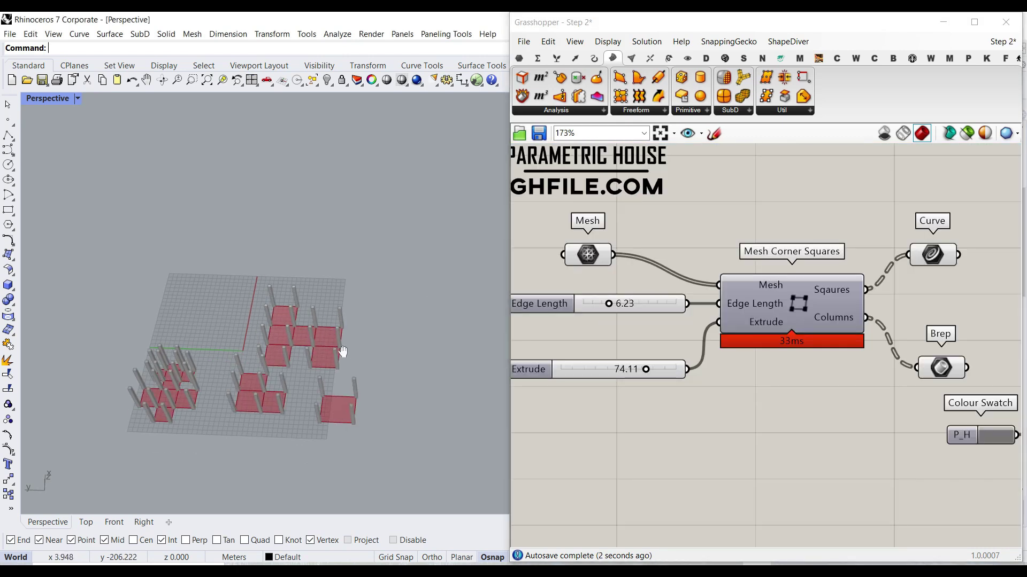
left_click(588, 254)
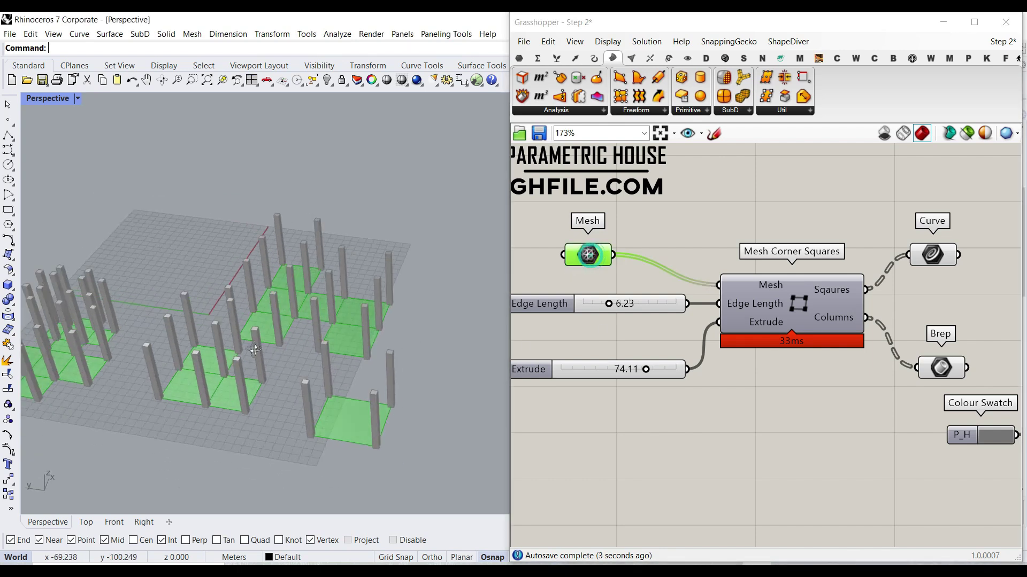
left_click_drag(605, 307, 612, 305)
left_click_drag(648, 370, 618, 369)
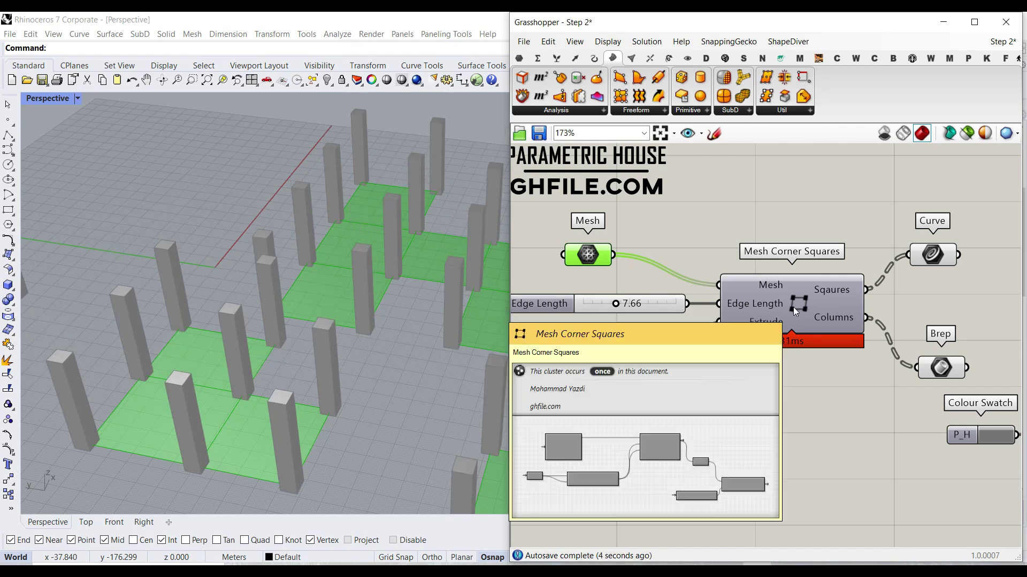
scroll(715, 344, "down", 2)
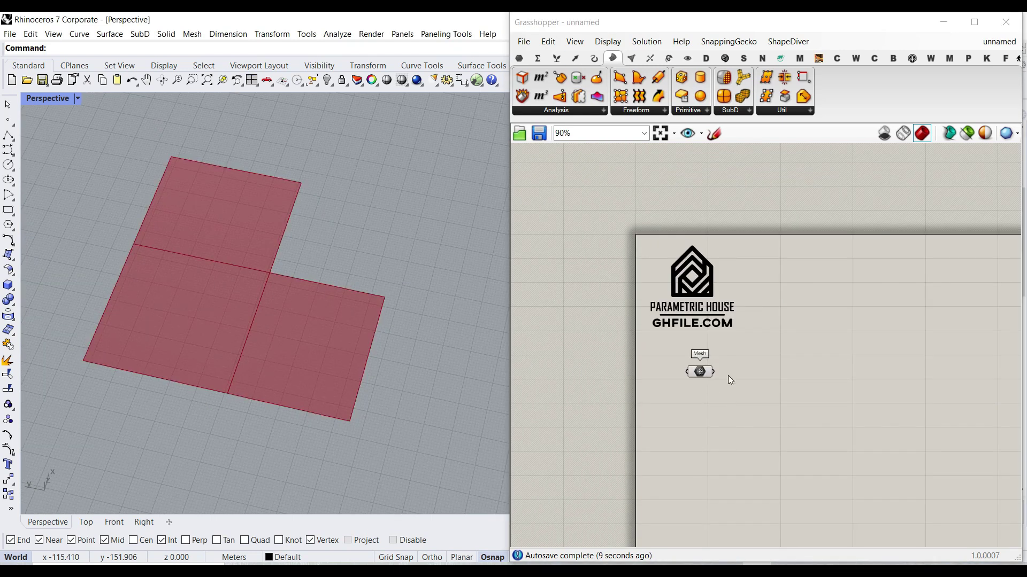
- Move the Mesh parameter into place below the logo and examine the L-shaped mesh it references in the viewport
scroll(727, 375, "up", 4)
left_click(676, 402)
left_click_drag(677, 402, 654, 419)
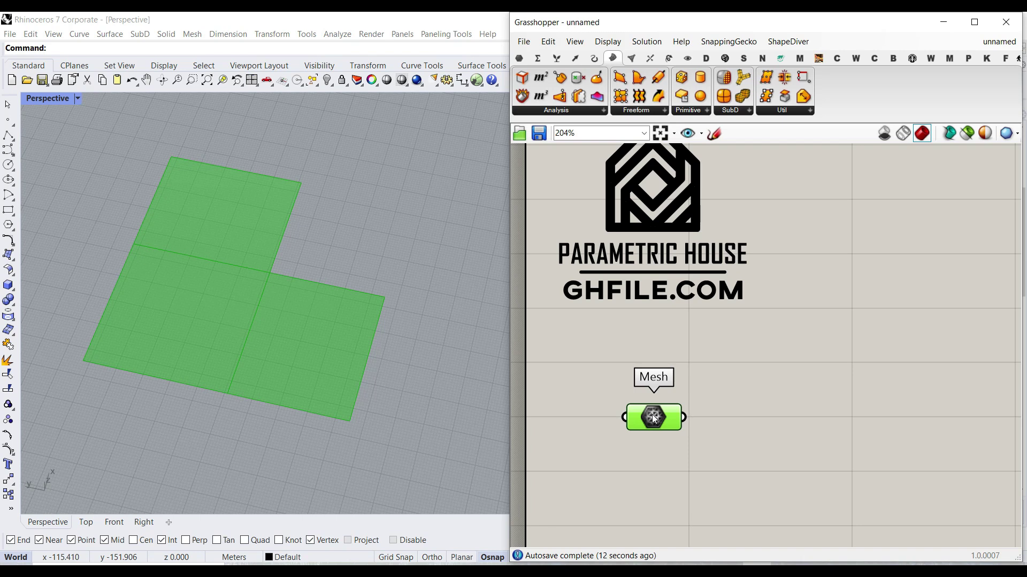
right_click_drag(287, 387, 272, 361)
scroll(251, 305, "up", 3)
scroll(251, 305, "down", 3)
left_click(811, 362)
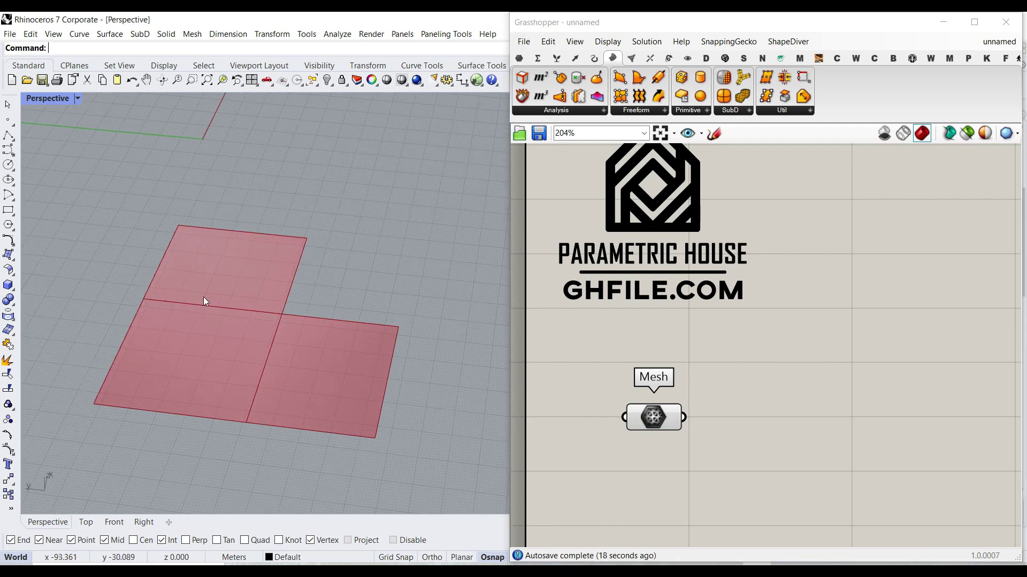
scroll(176, 297, "up", 2)
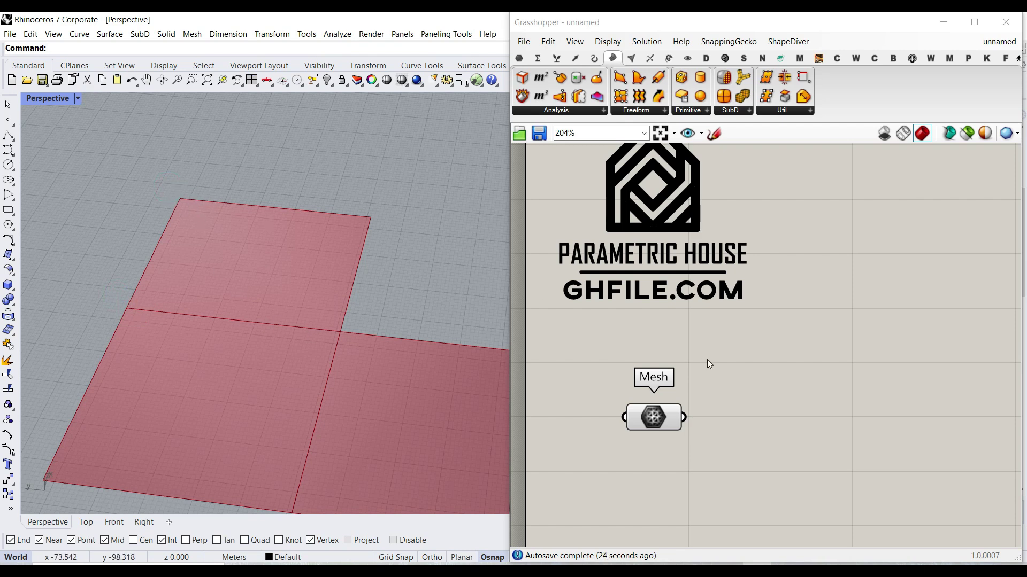
- Add a Deconstruct Mesh component and connect the Mesh parameter to its Mesh input
left_click(633, 58)
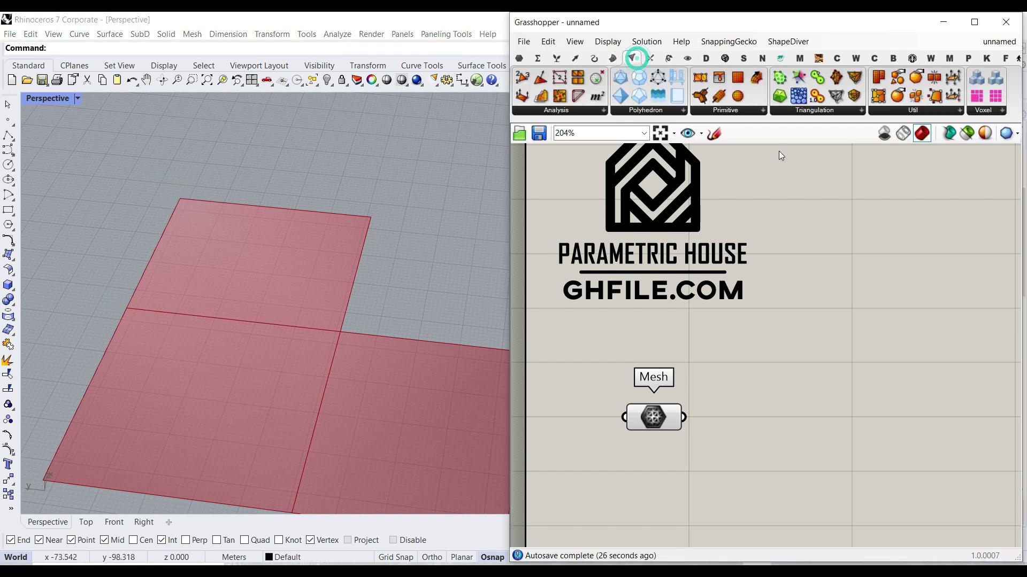
left_click_drag(522, 100, 785, 418)
left_click_drag(684, 418, 717, 417)
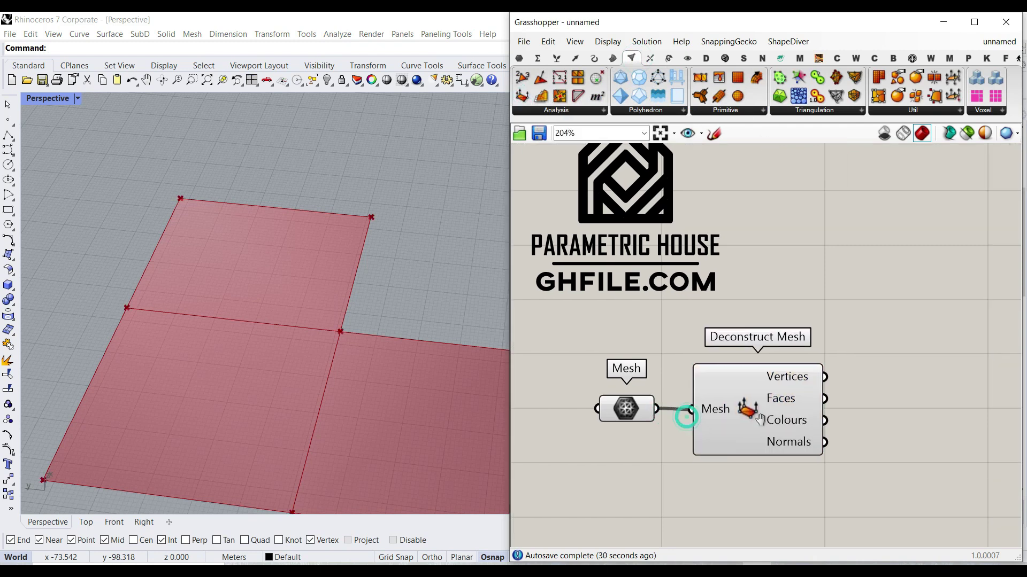
- Add a Point parameter and connect the Vertices output of Deconstruct Mesh to it
left_click(519, 58)
left_click_drag(522, 96, 809, 344)
mouse_move(753, 368)
left_mouse_down()
mouse_move(837, 357)
mouse_move(862, 371)
left_mouse_up()
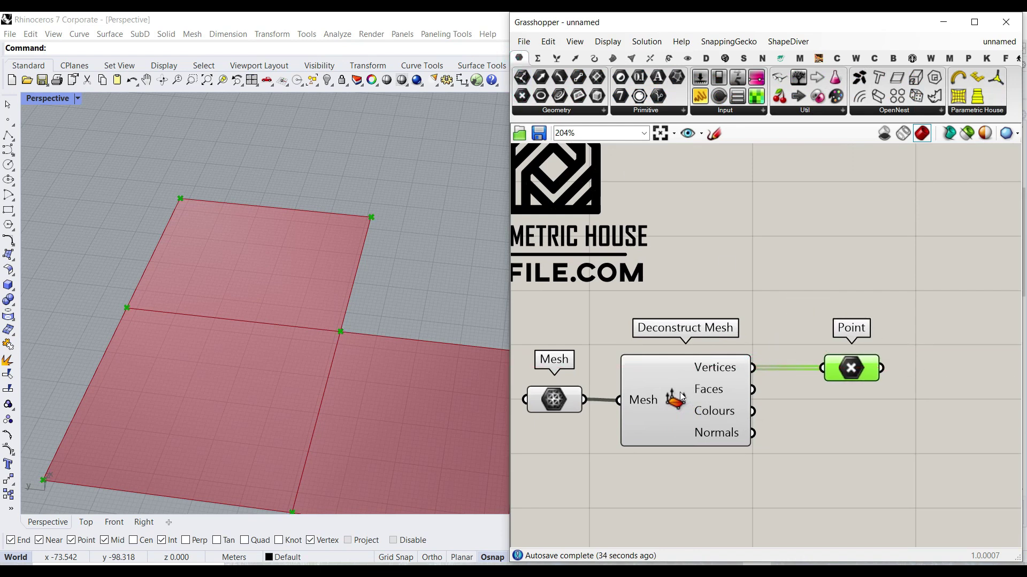
scroll(257, 291, "down", 5)
scroll(257, 358, "up", 4)
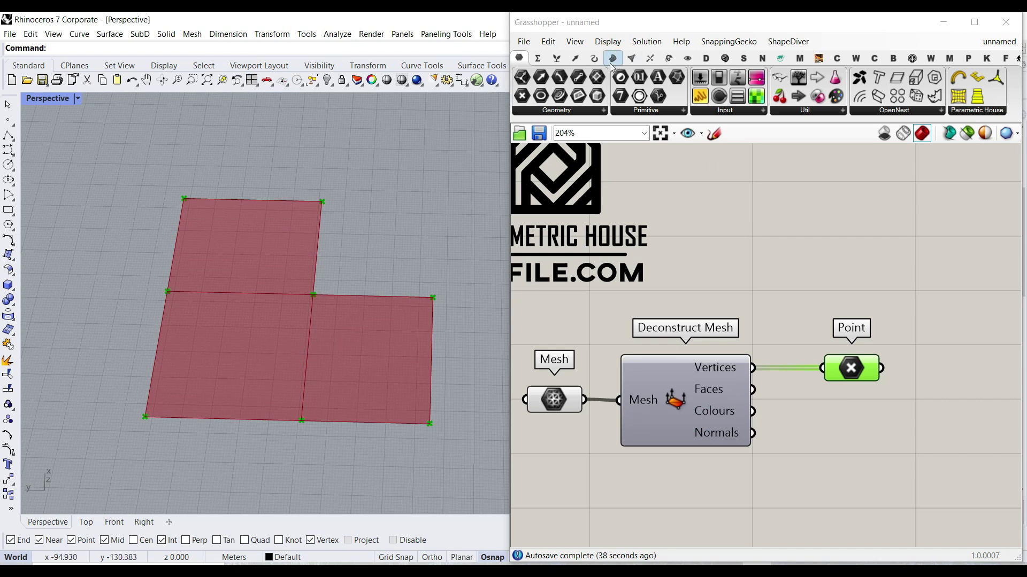
- Add a Rectangle component after the Point parameter and connect the points to its Plane input
left_click(594, 59)
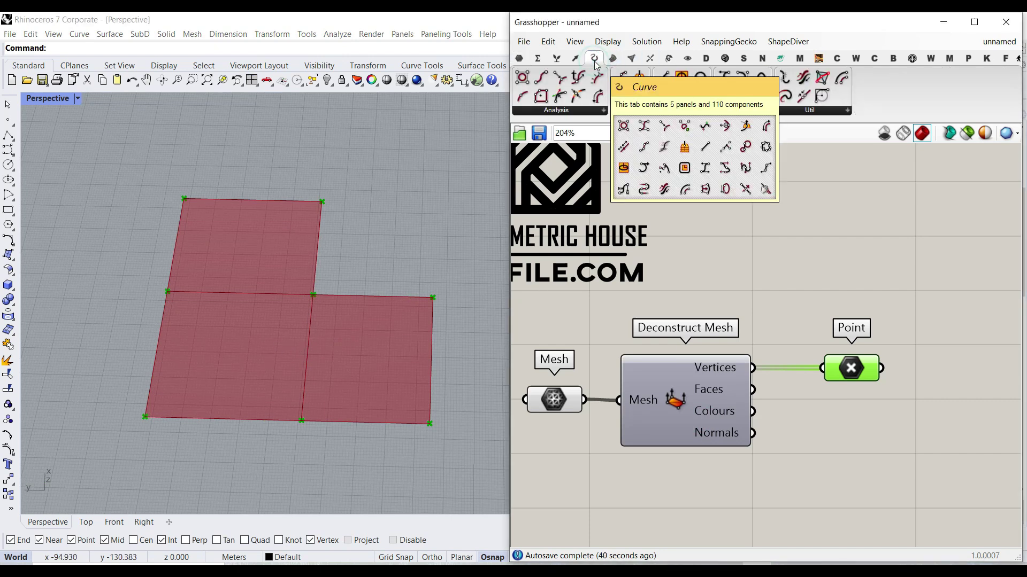
left_click(697, 111)
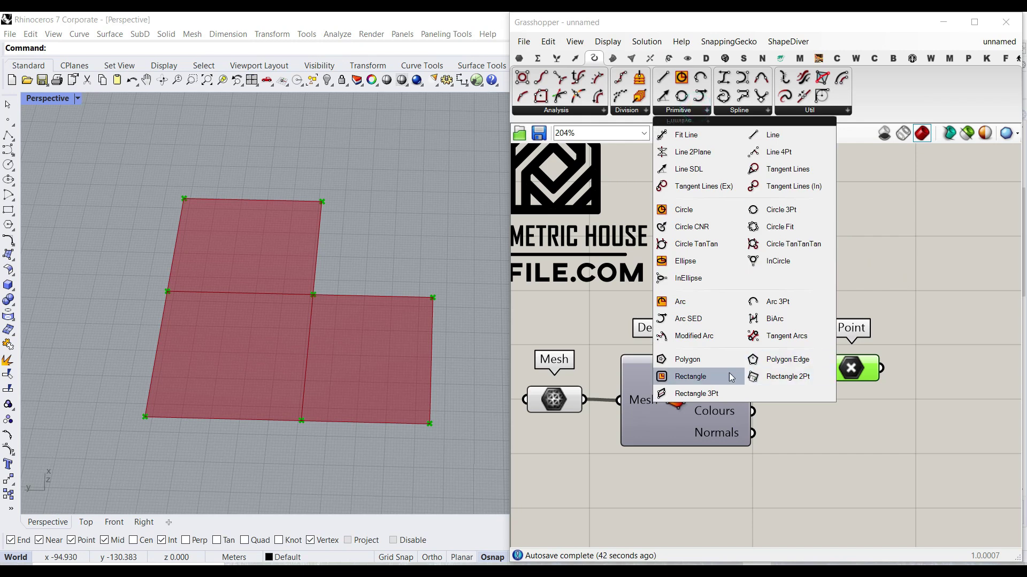
left_click(690, 377)
right_click_drag(771, 386, 703, 347)
left_click_drag(606, 319, 900, 369)
right_click_drag(832, 330, 735, 327)
scroll(736, 327, "up", 2)
left_click_drag(680, 319, 785, 358)
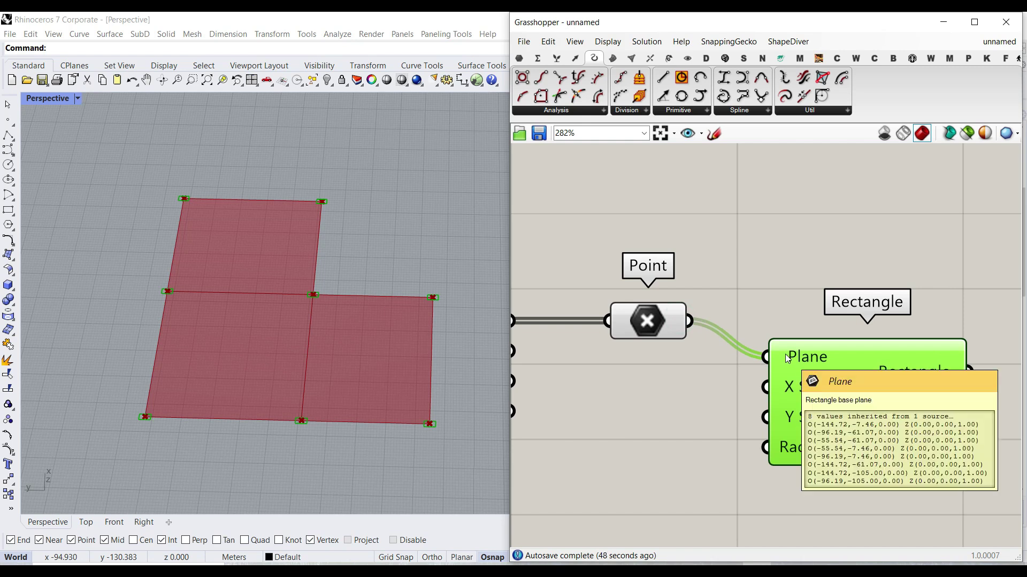
- Check the rectangles at the mesh vertices and align the Rectangle component with the Point parameter
right_click_drag(222, 344, 251, 363)
scroll(321, 326, "up", 6)
right_click_drag(329, 343, 348, 275)
scroll(327, 289, "down", 5)
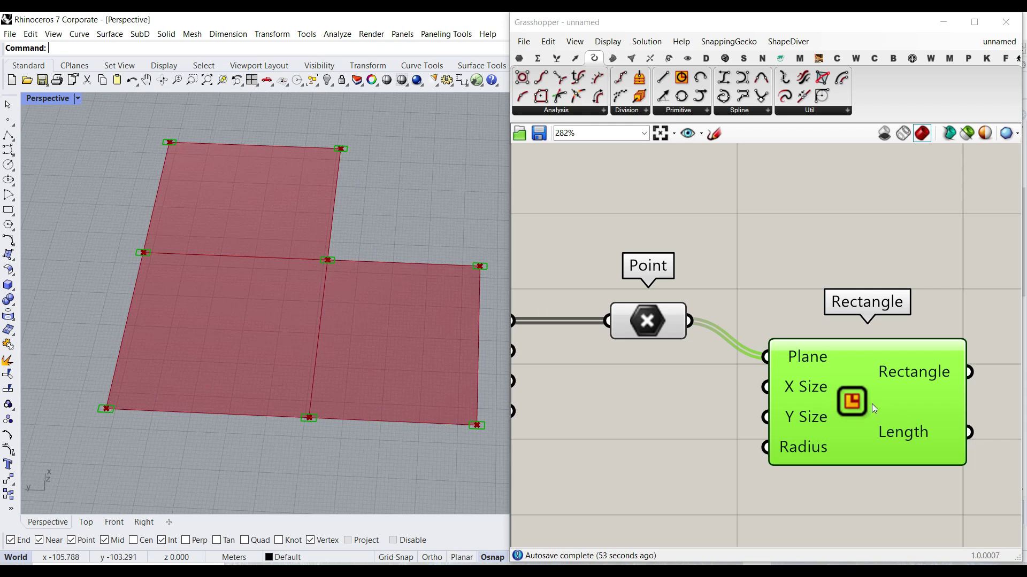
left_click_drag(871, 403, 919, 376)
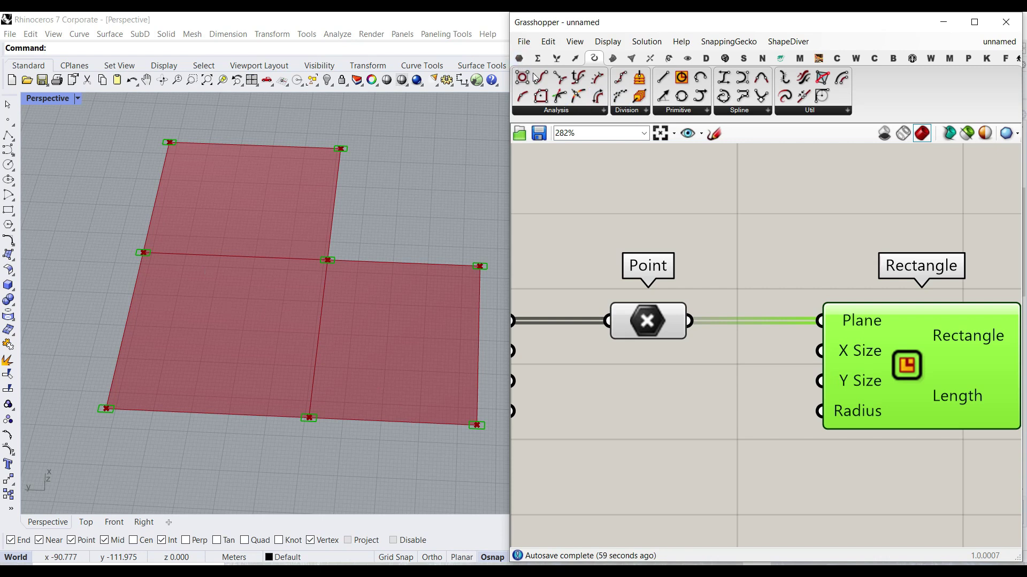
- Create a number slider with the value 2.55 below the Point parameter
right_click_drag(641, 432, 748, 418)
double_click(688, 458)
type("2")
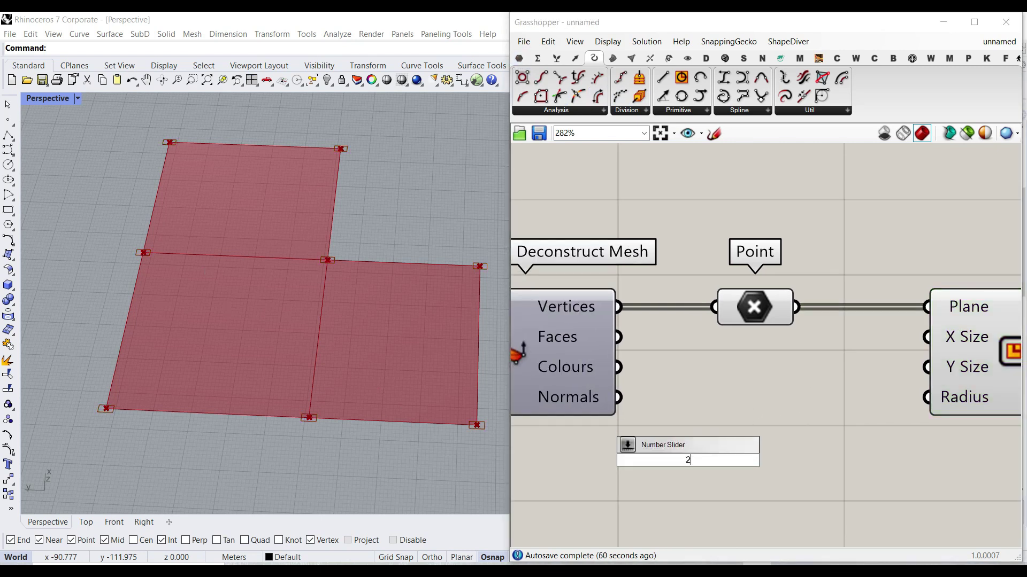
type(".55")
key("Return")
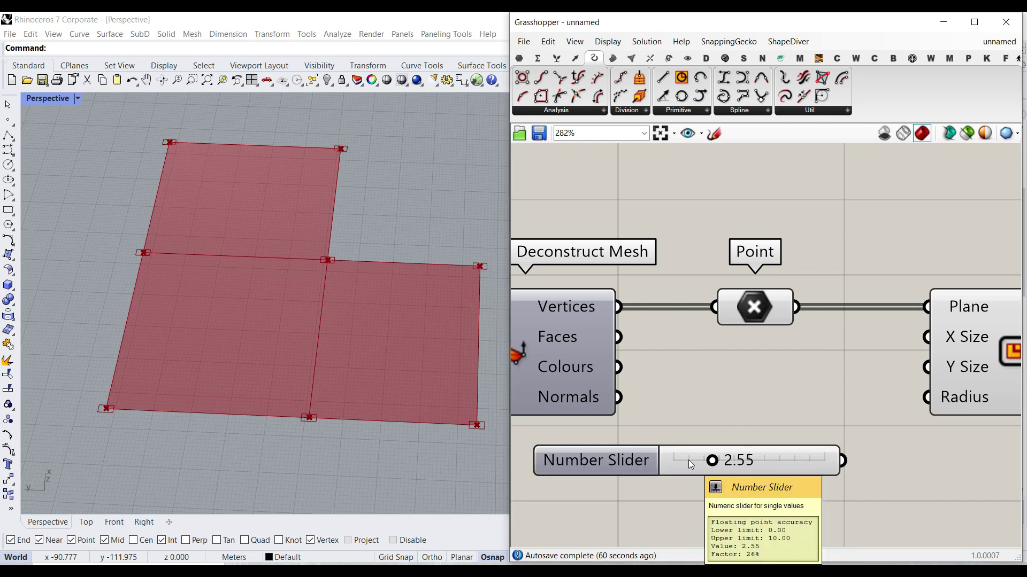
- Connect the number slider to the Rectangle's X Size and Y Size inputs and set it to 6.49
left_click_drag(745, 486, 829, 364)
left_click_drag(745, 487, 865, 390)
left_click(868, 383)
left_click_drag(608, 493, 673, 493)
scroll(136, 251, "up", 5)
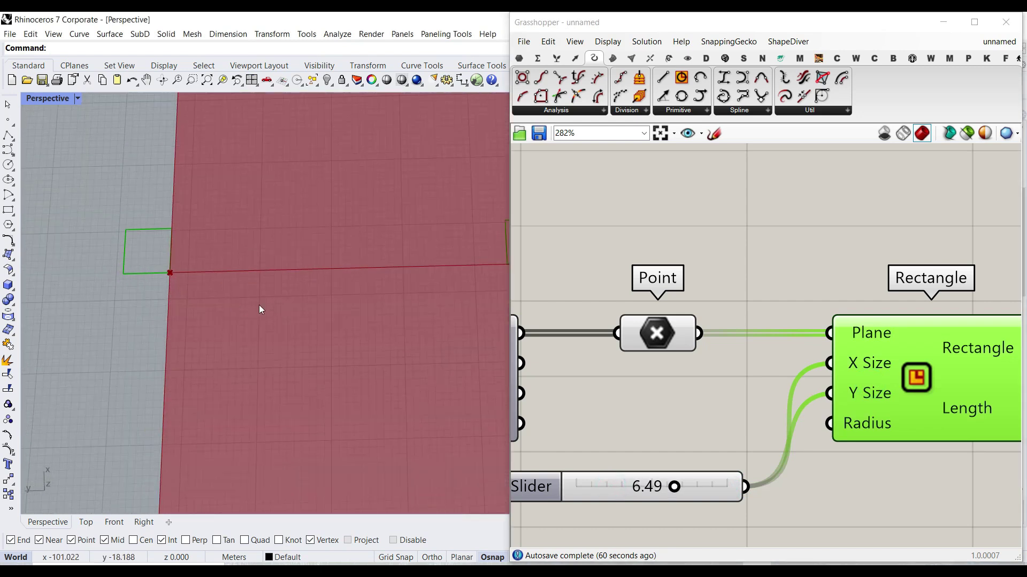
right_click_drag(801, 413, 763, 396)
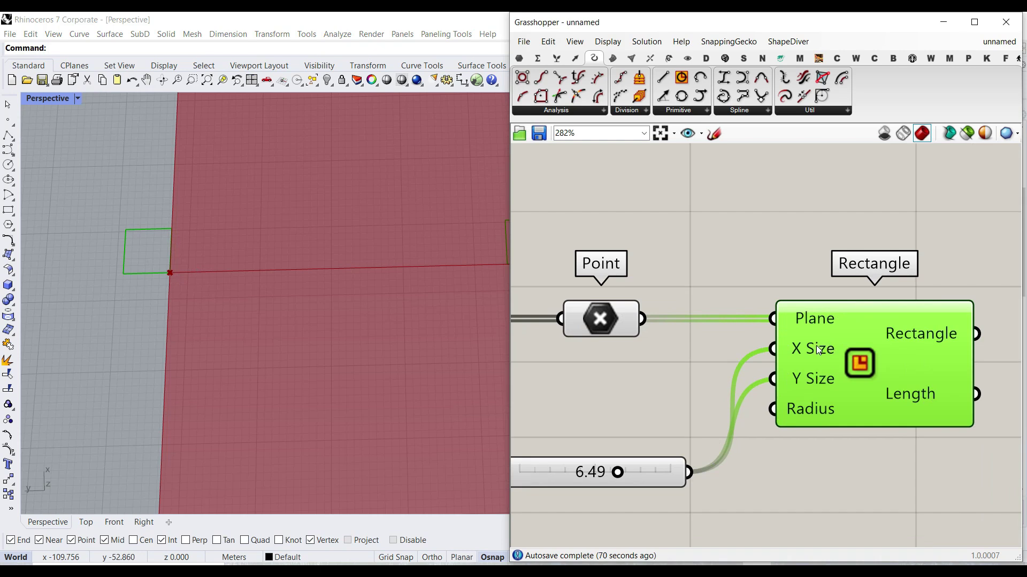
- Examine the domain that the Rectangle's X Size input receives from the slider
mouse_move(819, 350)
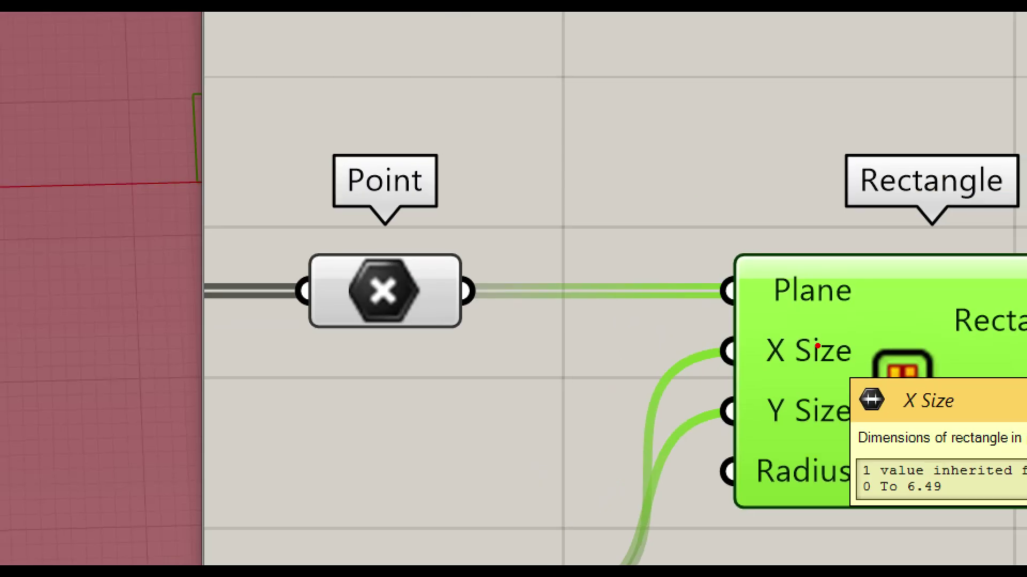
left_click_drag(911, 497, 949, 501)
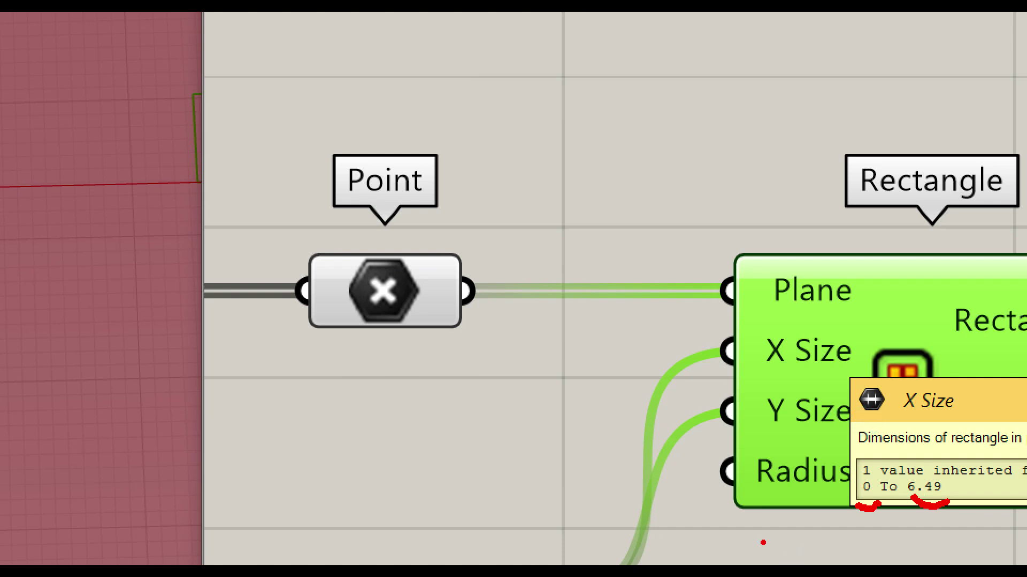
mouse_move(809, 522)
left_mouse_down()
mouse_move(831, 544)
mouse_move(810, 552)
mouse_move(922, 544)
mouse_move(909, 562)
left_mouse_up()
mouse_move(525, 347)
left_mouse_down()
mouse_move(530, 478)
mouse_move(545, 520)
left_mouse_up()
left_click_drag(382, 437, 680, 448)
left_click_drag(654, 430, 691, 452)
left_click_drag(691, 451, 639, 474)
left_click_drag(511, 368, 523, 335)
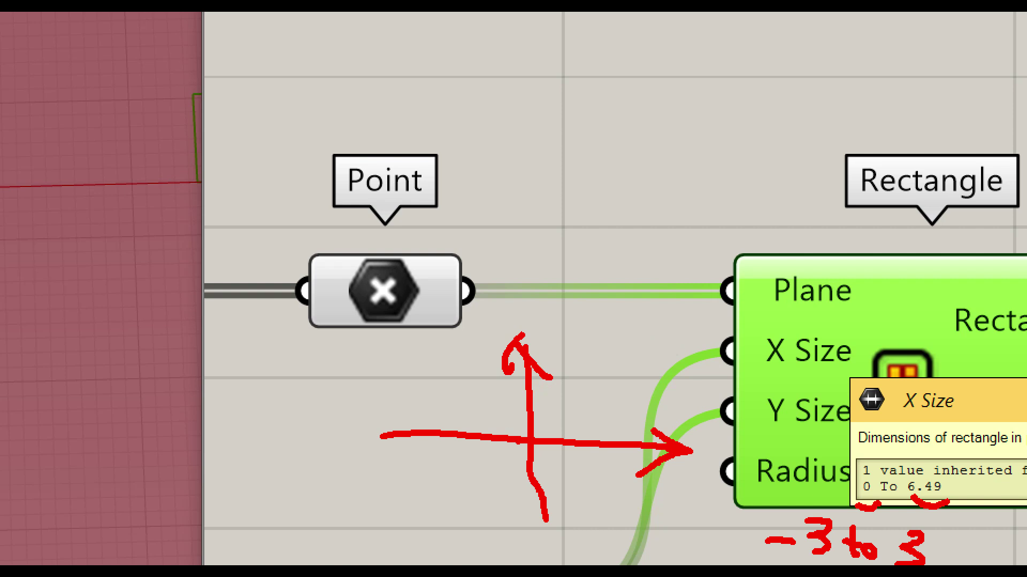
mouse_move(476, 395)
left_mouse_down()
mouse_move(590, 489)
mouse_move(464, 410)
left_mouse_up()
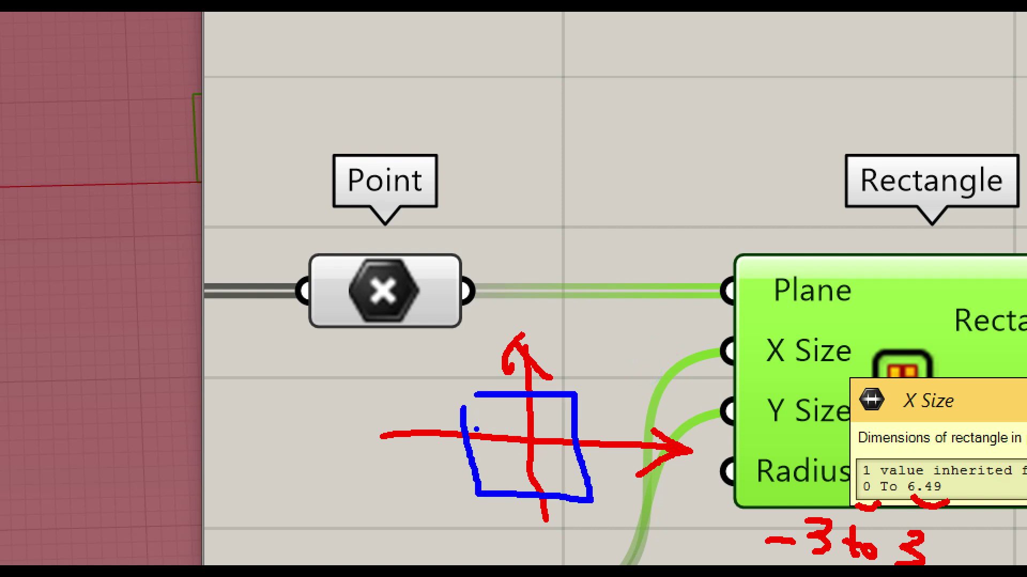
key("Escape")
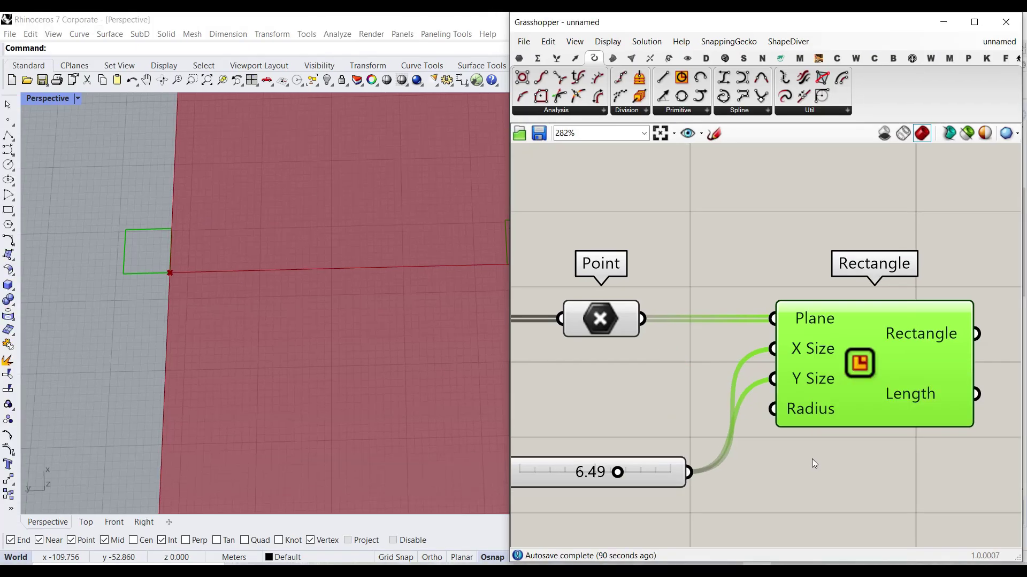
- Insert a Construct Domain component, feeding Domain start and Domain end from the slider and connecting its Domain output to X Size and Y Size
left_click(537, 58)
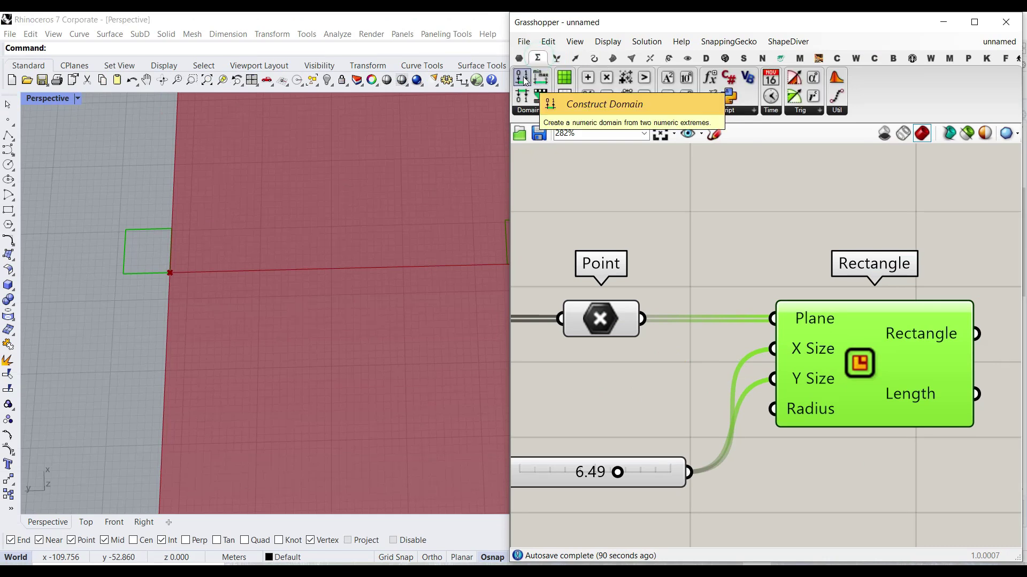
left_click_drag(645, 254, 801, 369)
scroll(791, 338, "down", 3)
scroll(712, 346, "up", 1)
mouse_move(691, 416)
left_mouse_down()
mouse_move(710, 359)
mouse_move(707, 405)
mouse_move(691, 415)
left_mouse_up()
left_click_drag(910, 345, 908, 348)
left_click_drag(877, 369, 909, 327)
right_click_drag(674, 415, 711, 444)
left_click_drag(702, 444, 698, 433)
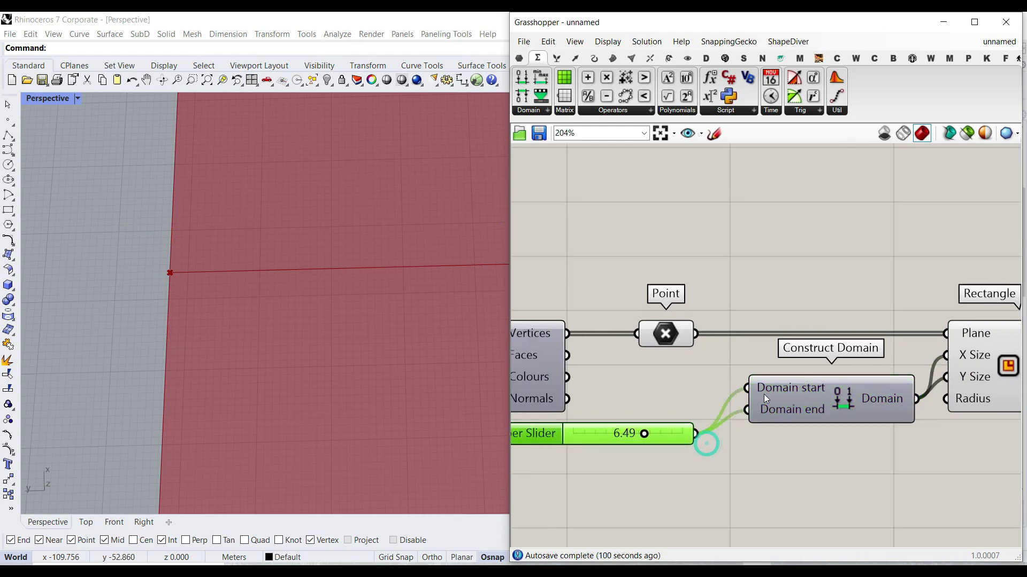
- Set the number slider that drives Construct Domain to 6.00
scroll(807, 377, "up", 2)
right_click_drag(615, 446, 631, 470)
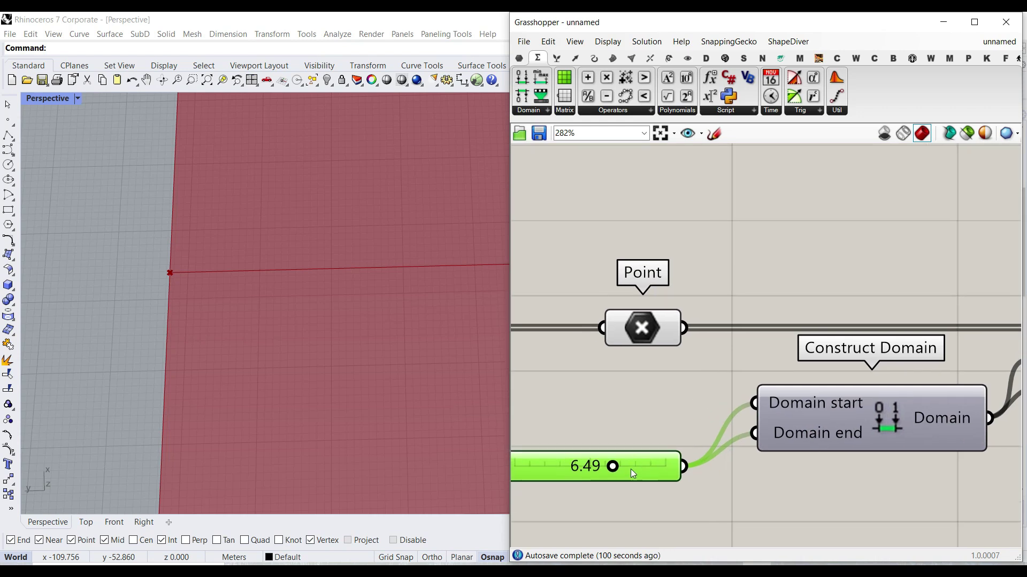
double_click(591, 471)
type("6")
key("Return")
- Add input expressions to Construct Domain so the squares centre on the vertices: negative half the slider value for Domain start, x/2 for Domain end
right_click(790, 403)
mouse_move(922, 446)
left_click(746, 463)
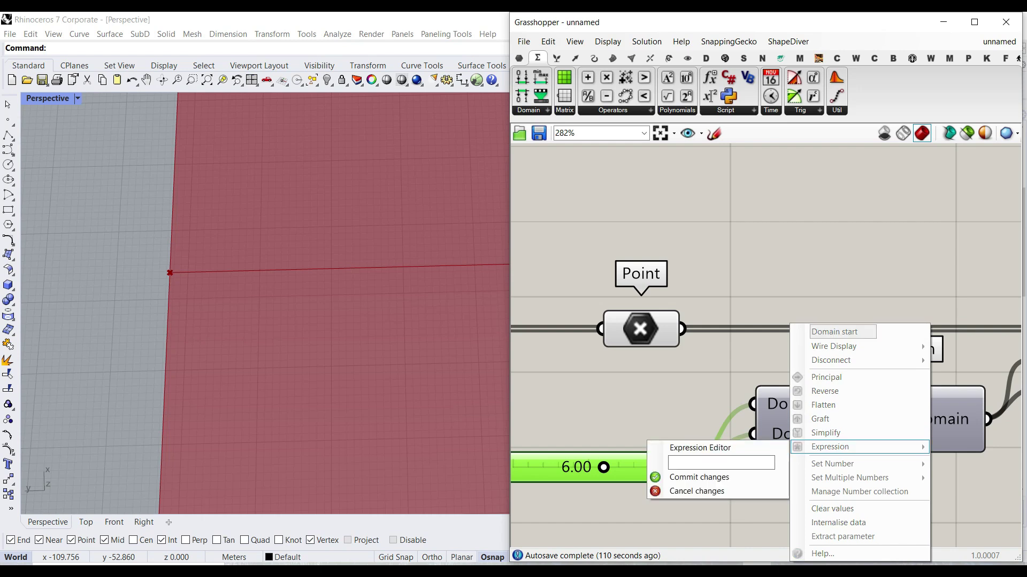
key("Return")
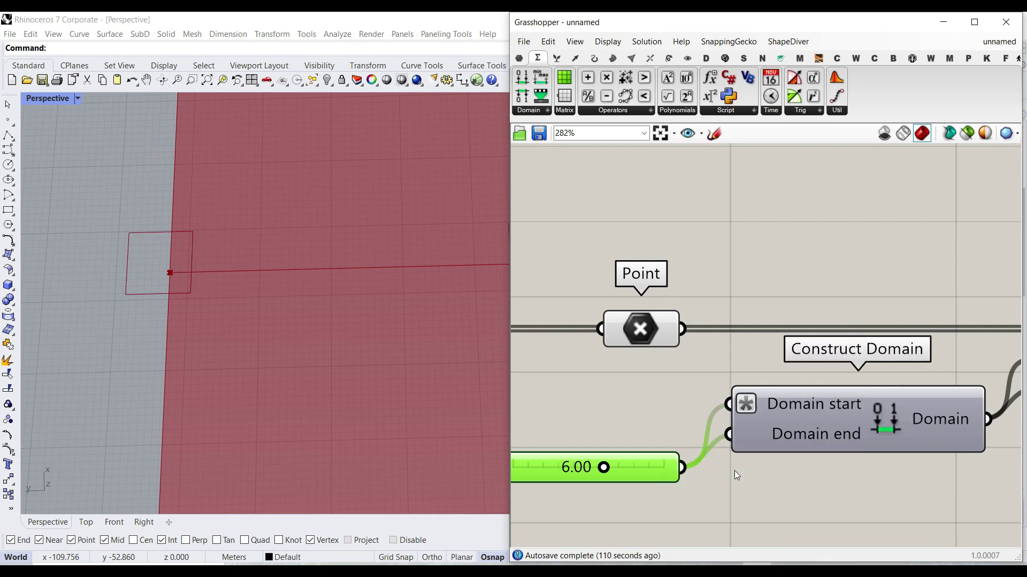
right_click(778, 437)
left_click(816, 447)
left_click(724, 461)
type("x/2")
left_click(687, 477)
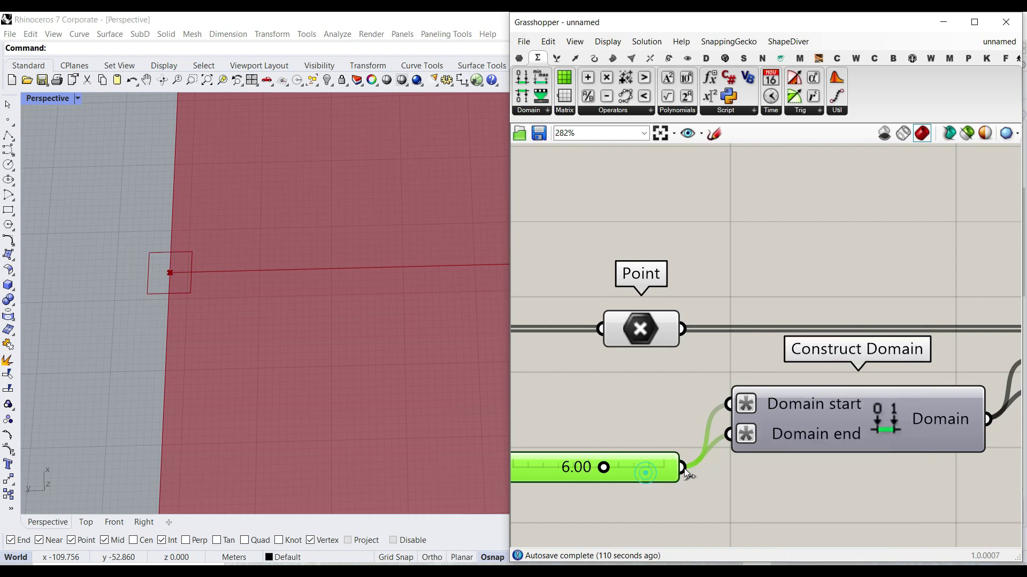
- Set the number slider feeding Construct Domain to 7.13 and check the centred squares at the mesh vertices
scroll(589, 417, "down", 4)
scroll(588, 414, "up", 2)
left_click_drag(648, 446, 658, 444)
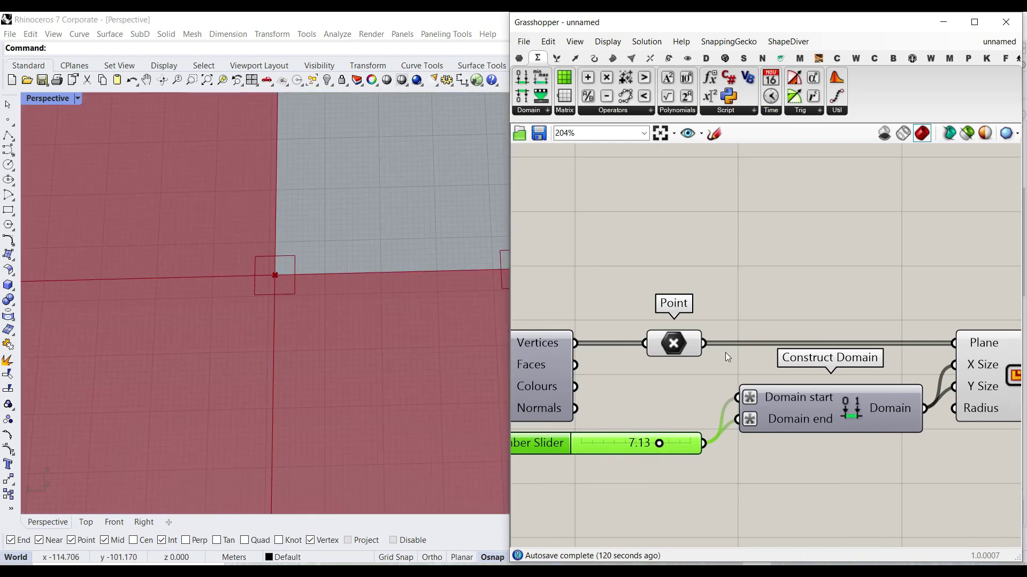
scroll(621, 347, "down", 4)
right_click(645, 366)
left_click(610, 473)
scroll(310, 343, "down", 7)
right_click_drag(311, 345, 315, 350)
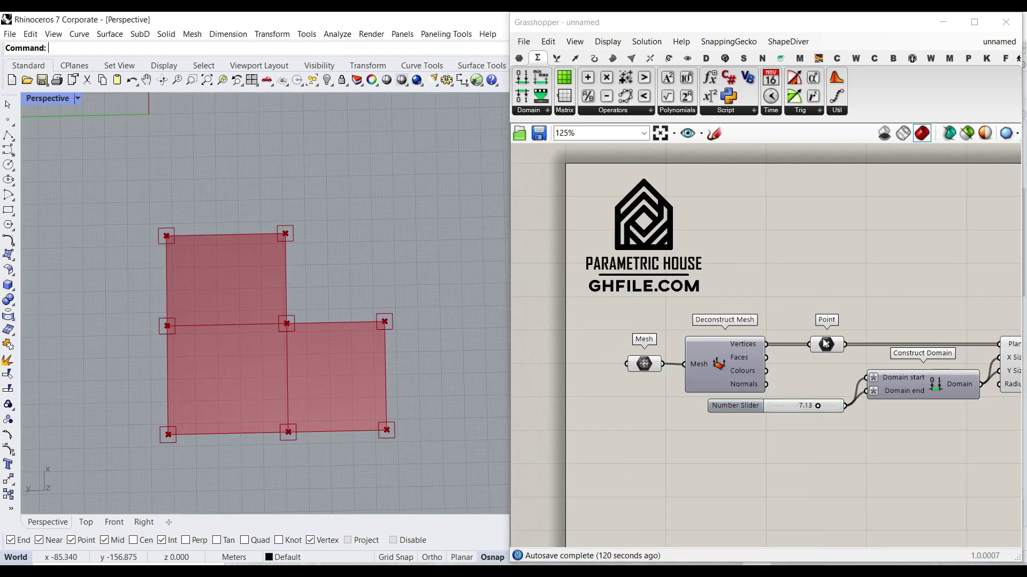
- Insert a Surface parameter after the Rectangle component and feed it from the Rectangle output
right_click_drag(915, 337, 770, 320)
scroll(886, 325, "up", 2)
right_click_drag(886, 325, 728, 332)
left_click(751, 359)
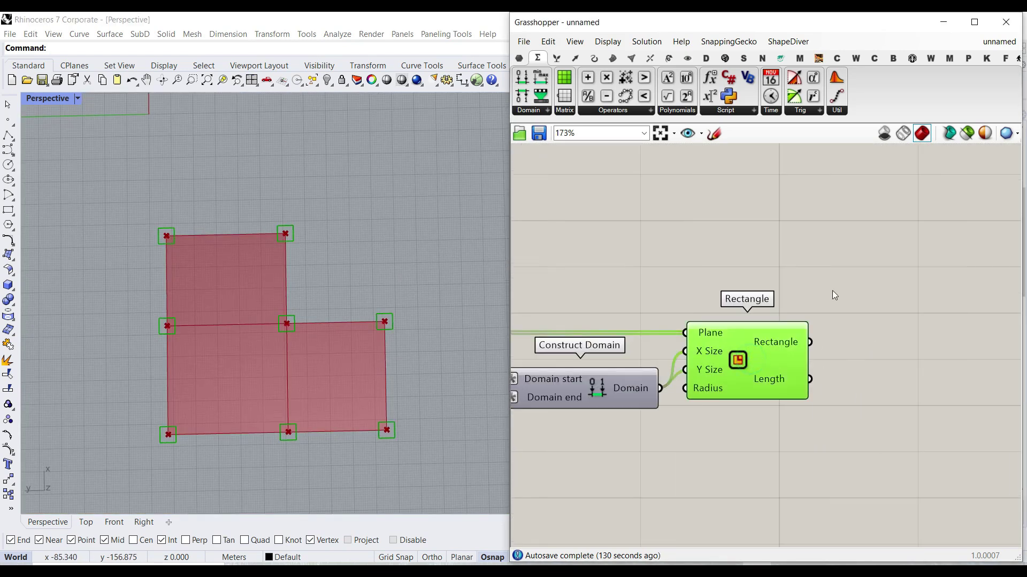
left_click(518, 58)
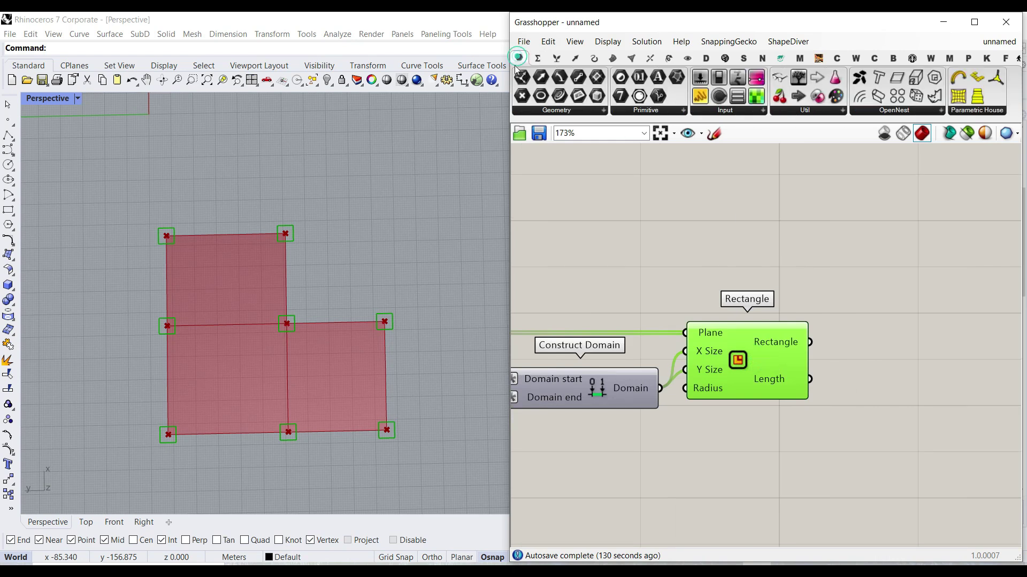
left_click(564, 110)
left_click(636, 268)
scroll(866, 383, "up", 2)
left_click(883, 356)
left_click_drag(783, 328, 850, 357)
right_click_drag(881, 365, 768, 364)
left_click_drag(768, 365, 784, 336)
left_click(906, 332)
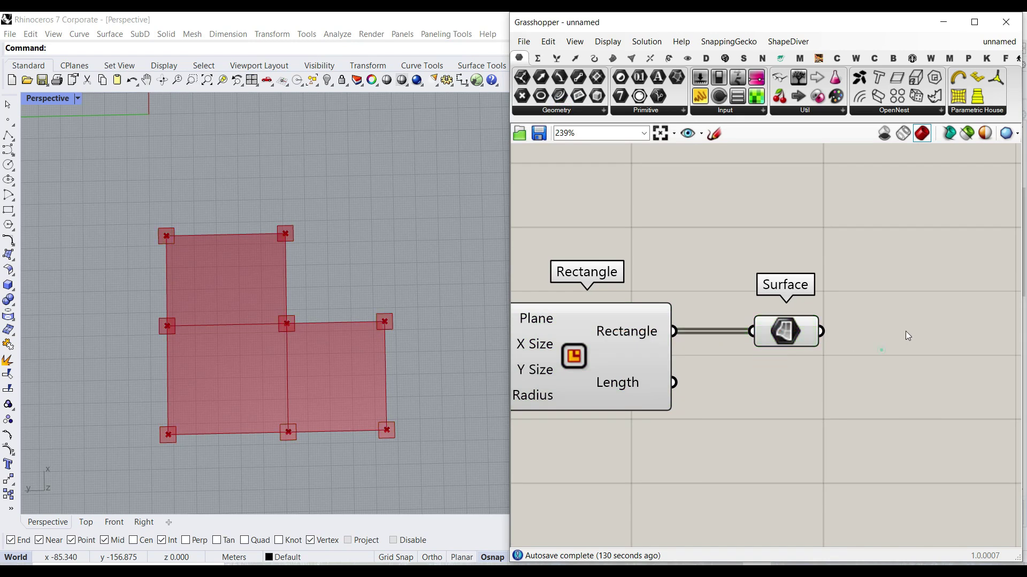
- Insert an Extrude component and connect the Surface parameter to its Base input
right_click_drag(977, 331, 880, 348)
left_click(613, 57)
left_click(656, 110)
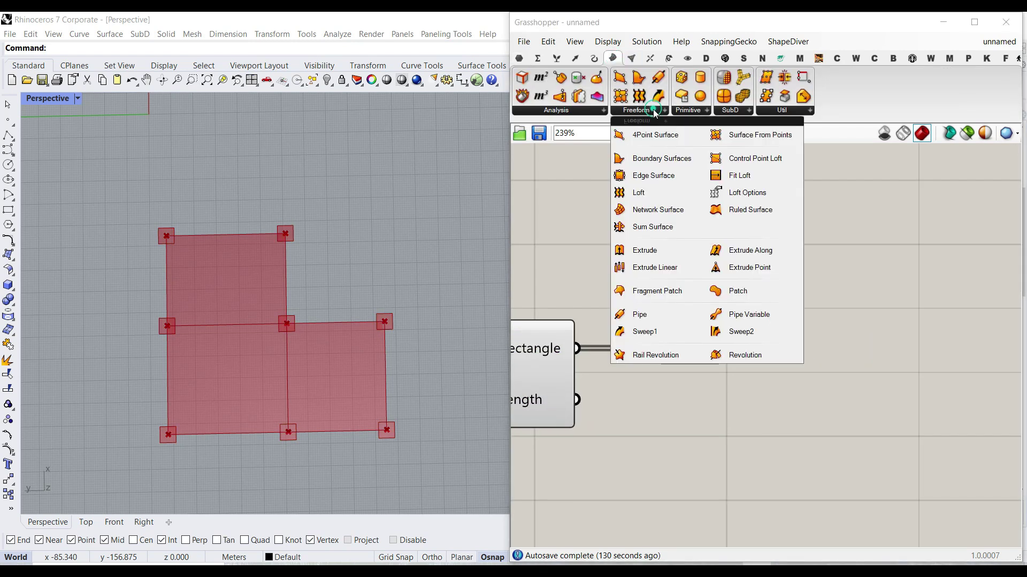
left_click(743, 265)
left_click(810, 397)
left_click_drag(724, 348, 728, 385)
right_click_drag(757, 402, 765, 359)
left_click_drag(747, 370, 838, 435)
- Insert a Unit Z component and connect its Unit vector output to the Extrude component's Direction input
left_click(678, 463)
double_click(679, 464)
type("z")
left_click(646, 432)
right_click_drag(718, 439, 896, 416)
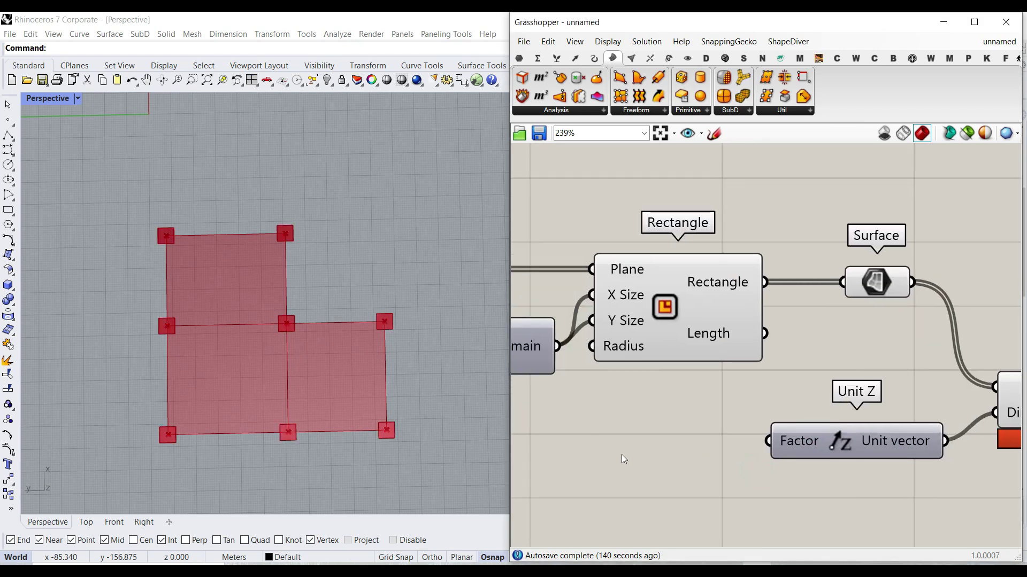
- Create a number slider from 12.55, connect it to Unit Z's Factor input and set the column height to 70.18
double_click(621, 457)
type("12.55")
key("Return")
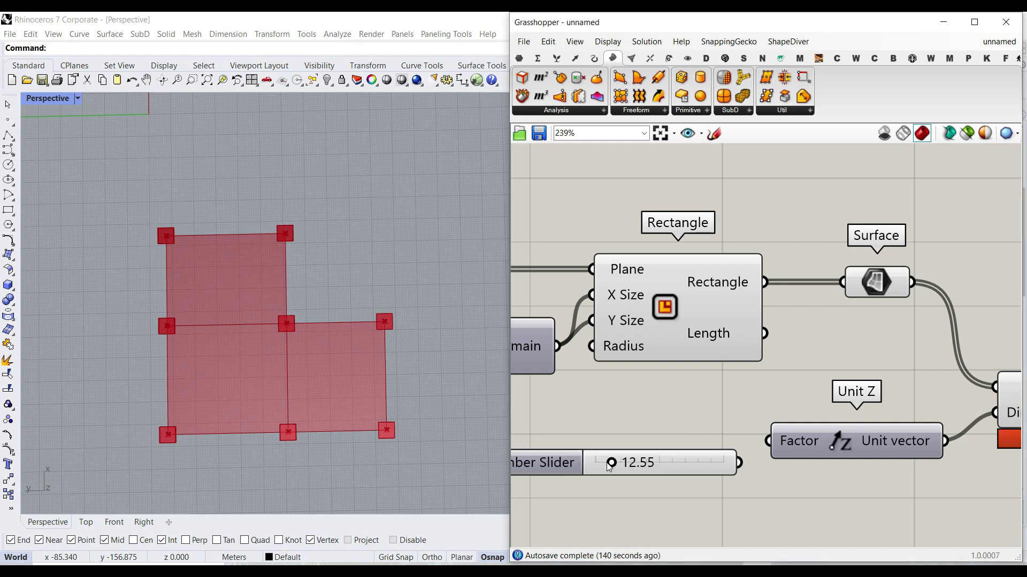
left_click_drag(740, 462, 769, 440)
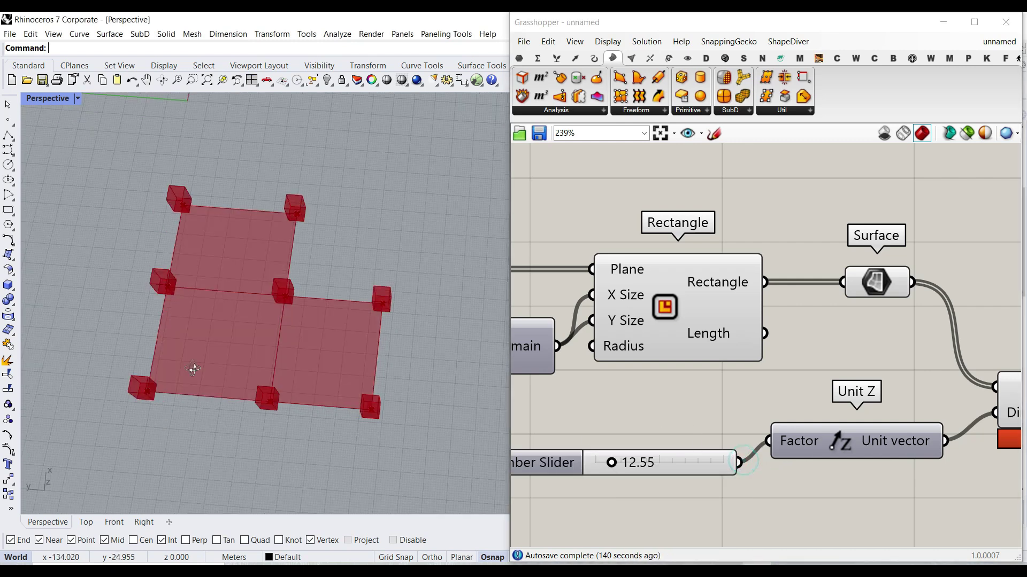
left_click_drag(610, 465, 685, 462)
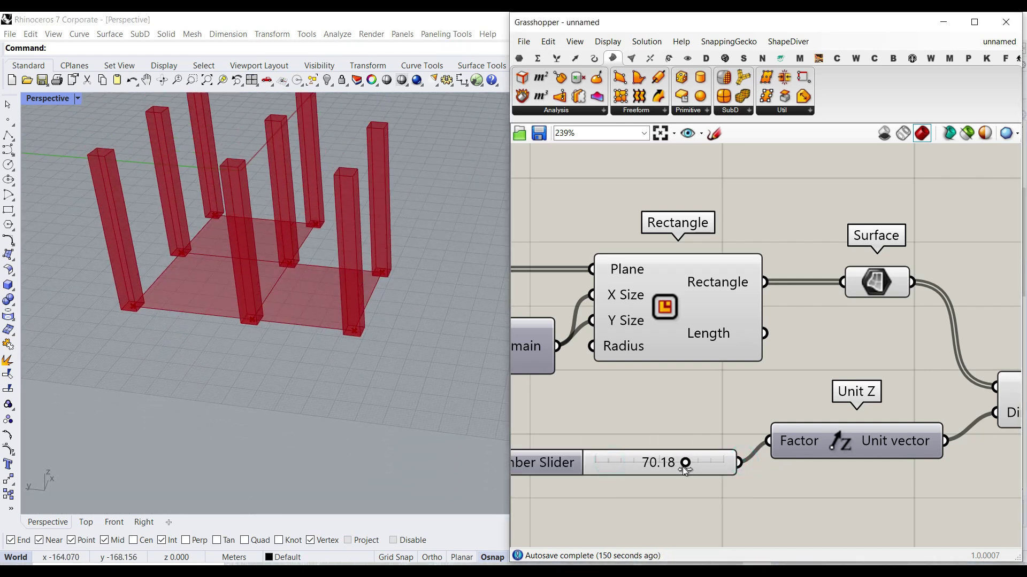
mouse_move(264, 321)
right_mouse_down()
mouse_move(175, 320)
mouse_move(257, 326)
right_mouse_up()
scroll(598, 361, "down", 3)
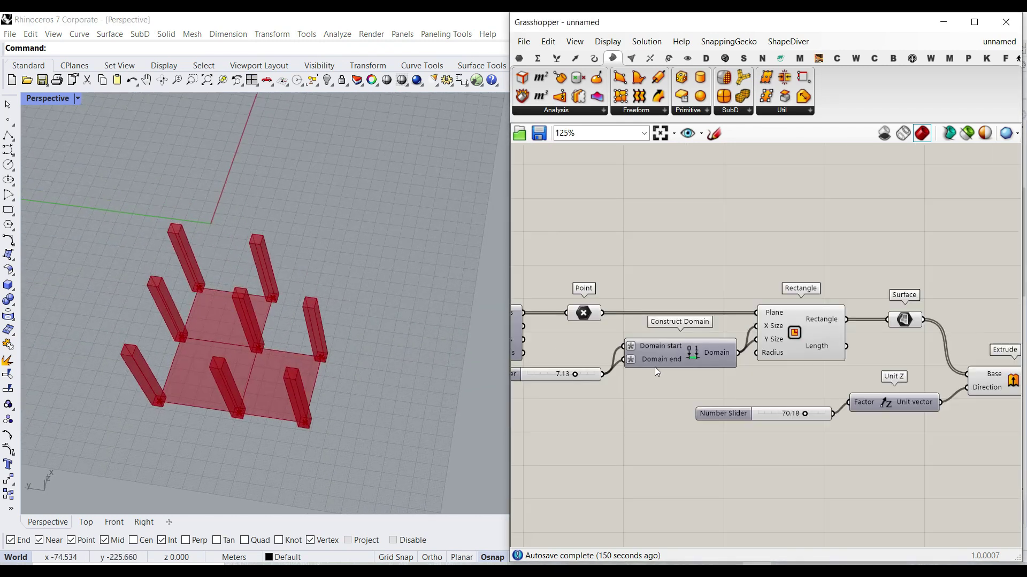
- Set the square-size slider to 4.43 and the column-height slider to 63.30
scroll(559, 369, "up", 2)
left_click_drag(583, 377, 555, 377)
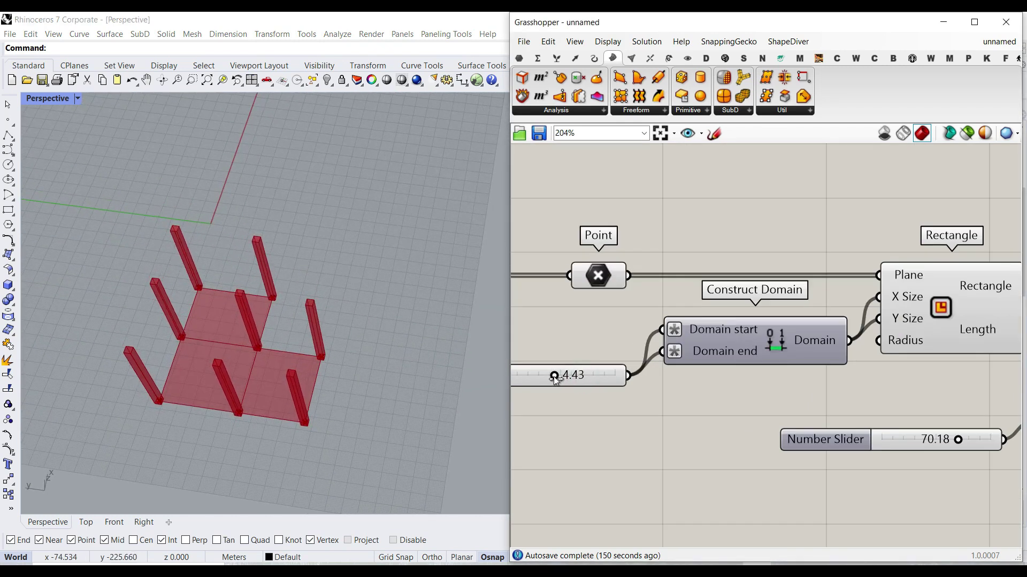
right_click_drag(894, 407, 739, 396)
left_click_drag(804, 432, 796, 434)
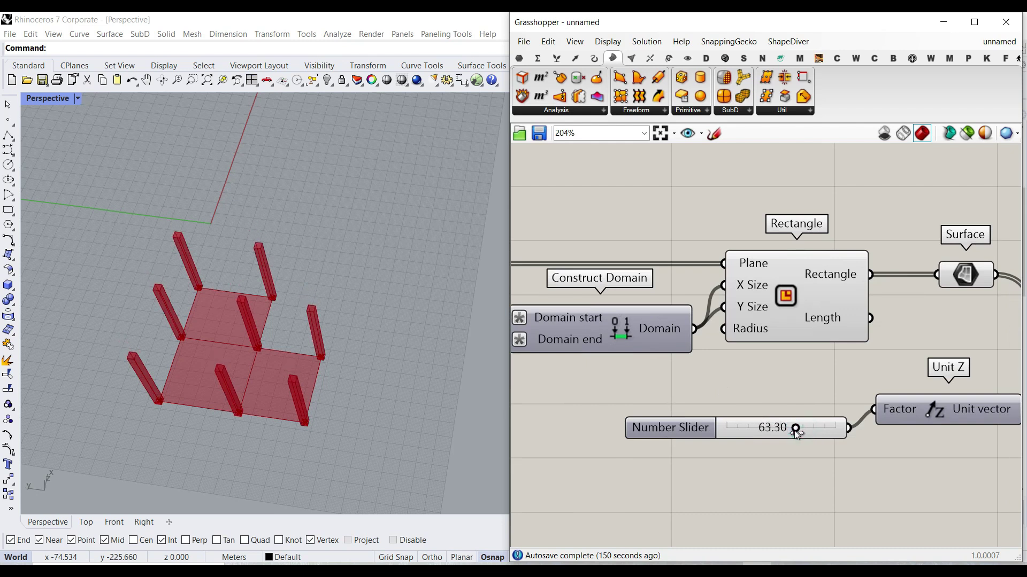
- Switch to the Step 2 definition, examine the contents of the Mesh Corner Squares cluster and leave it
left_click(999, 41)
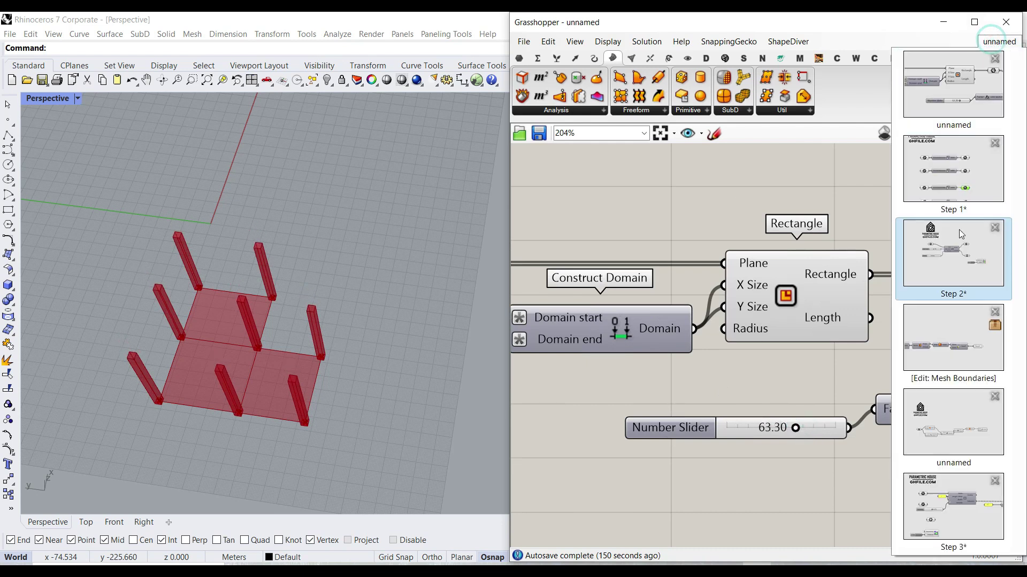
left_click(956, 260)
double_click(754, 323)
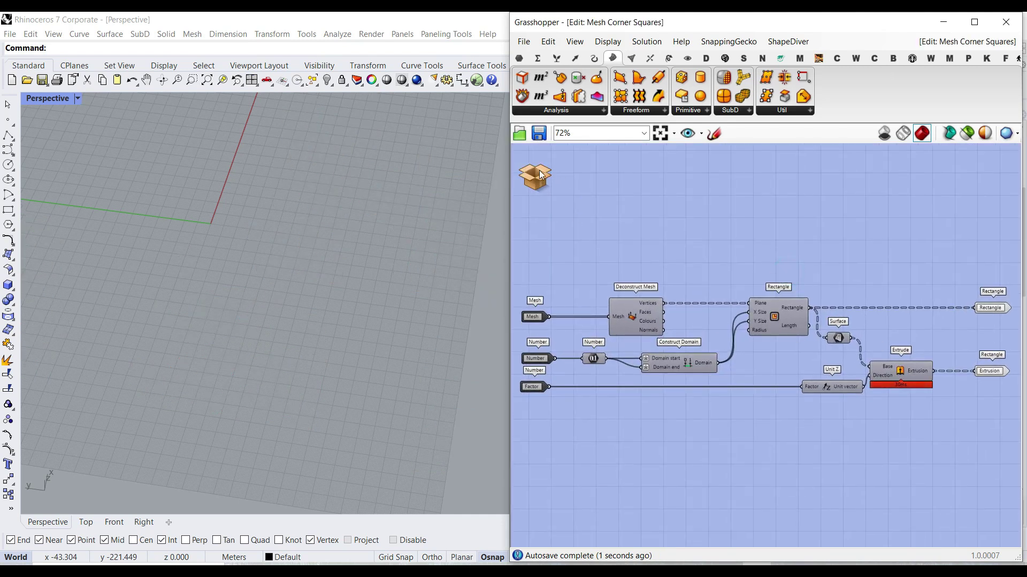
left_click(540, 174)
left_click(561, 214)
- Set the Edge Length slider to 8.06 and the Extrude slider to 48.25 on the Mesh Corner Squares cluster
left_click(725, 392)
scroll(603, 276, "up", 2)
mouse_move(601, 273)
left_mouse_down()
mouse_move(641, 273)
mouse_move(601, 274)
left_mouse_up()
mouse_move(602, 363)
left_mouse_down()
mouse_move(636, 367)
mouse_move(600, 367)
left_mouse_up()
scroll(575, 323, "down", 3)
left_click_drag(755, 302, 750, 286)
left_click(699, 353)
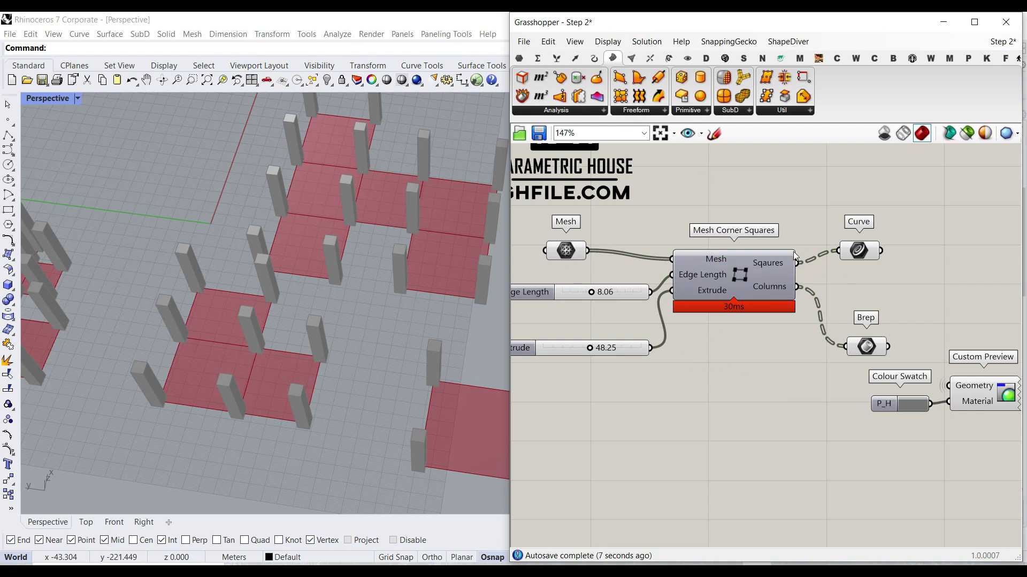
- Switch to the Step 3 definition and examine the beams between the columns and the inputs of Mesh Edge Thicken
left_click(869, 256)
right_click_drag(387, 351, 378, 299)
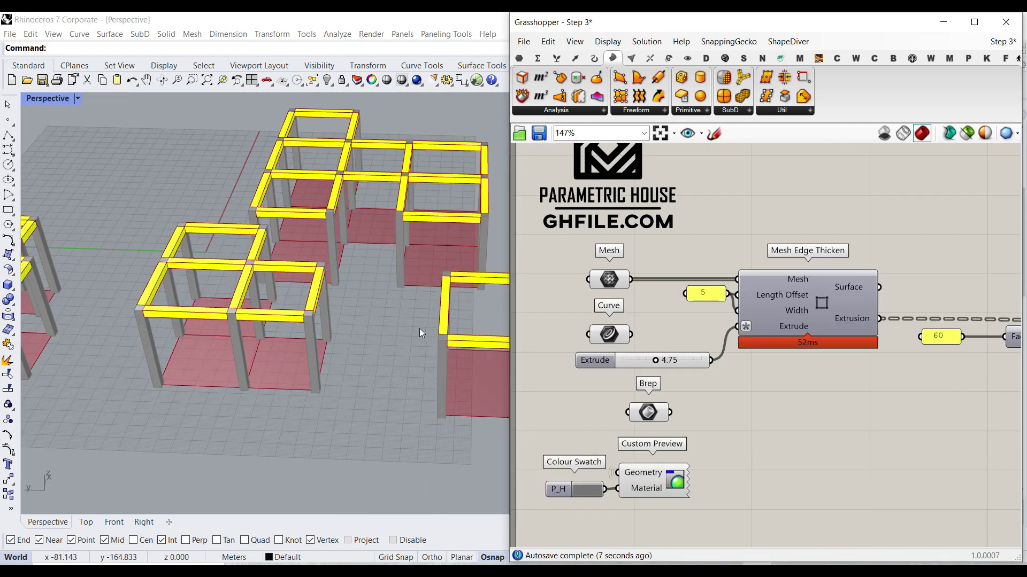
left_click(811, 297)
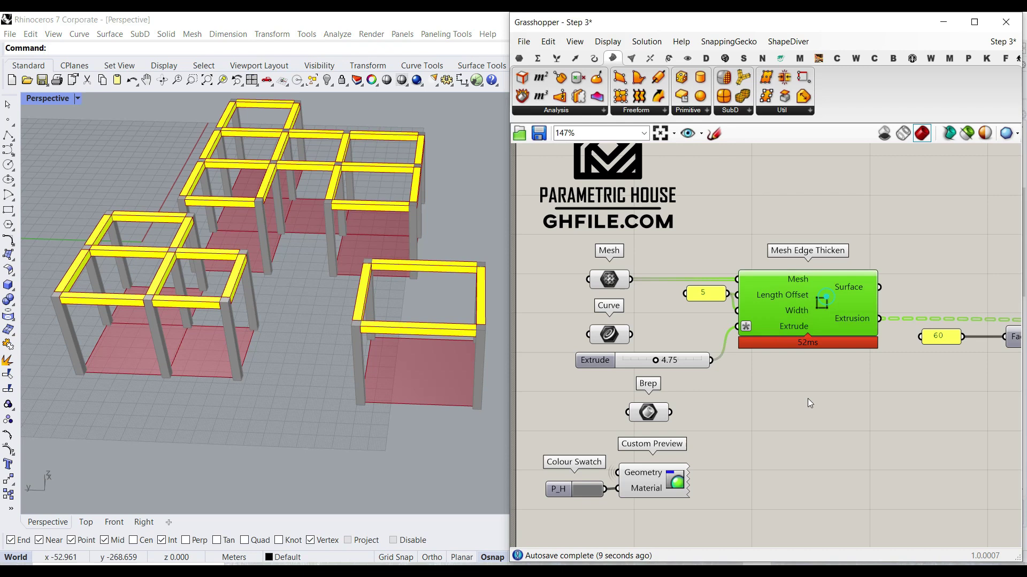
scroll(254, 281, "up", 6)
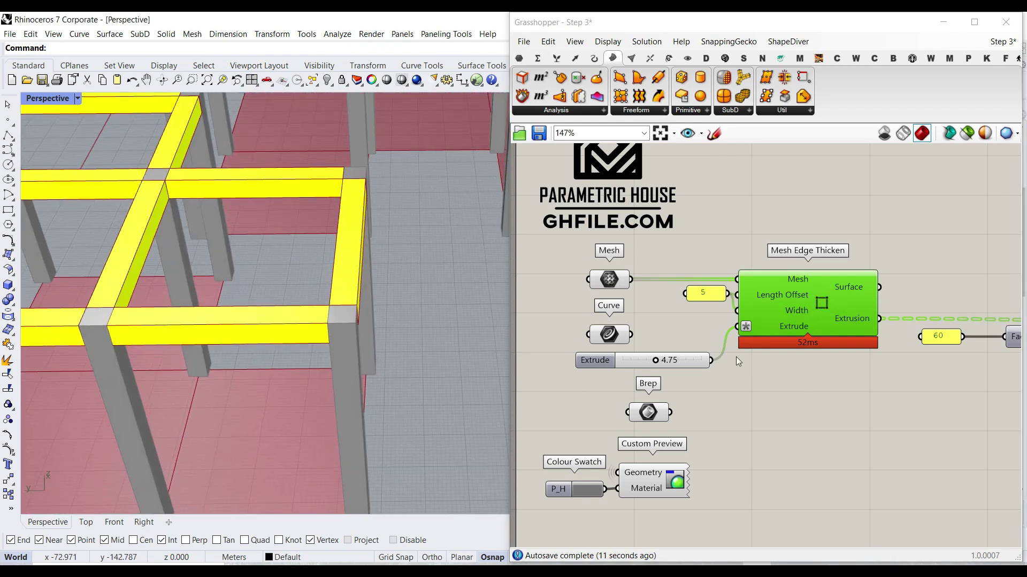
scroll(313, 278, "down", 3)
right_click_drag(289, 302, 265, 325)
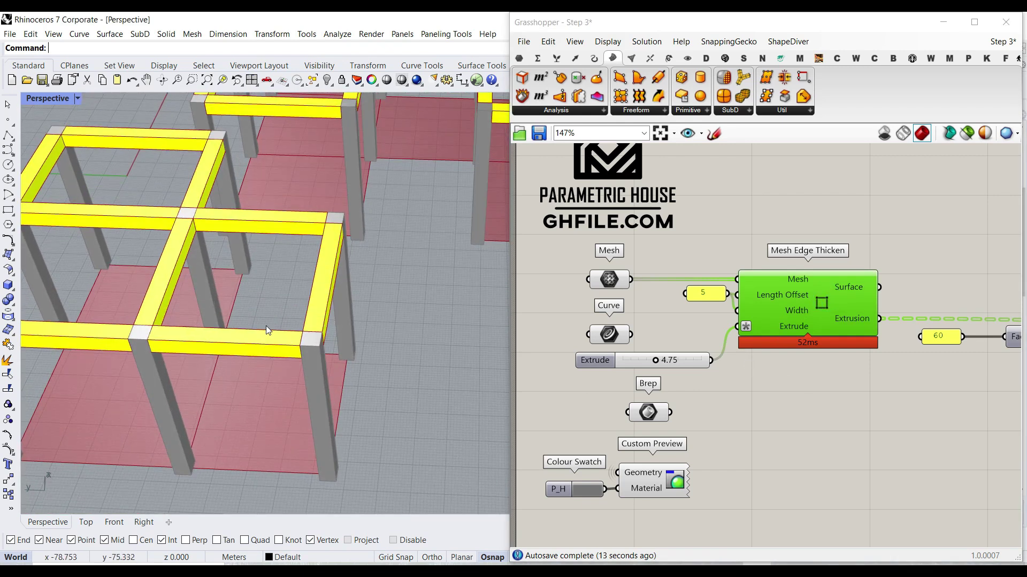
scroll(211, 465, "up", 4)
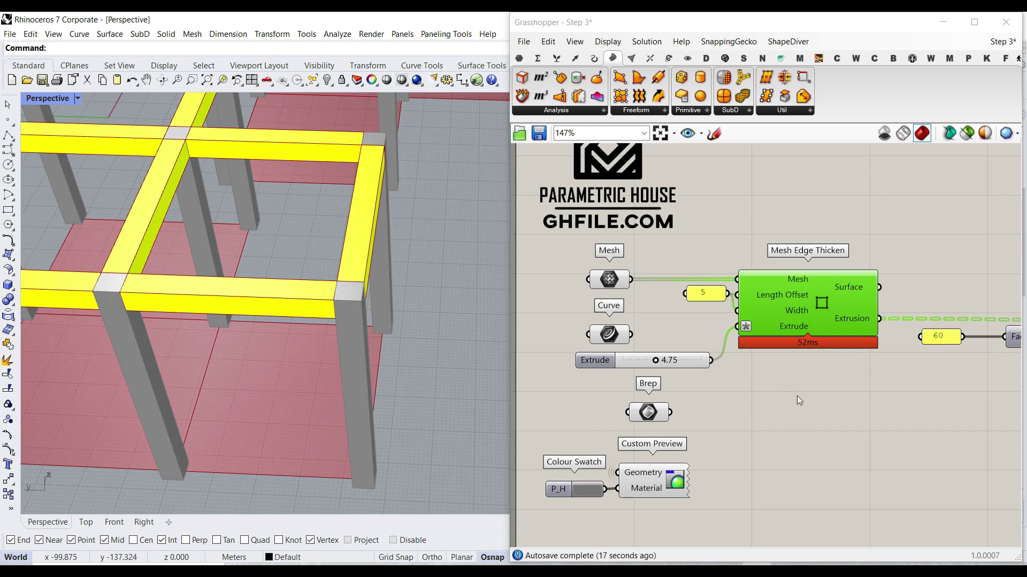
scroll(699, 292, "up", 2)
left_click_drag(717, 293, 679, 294)
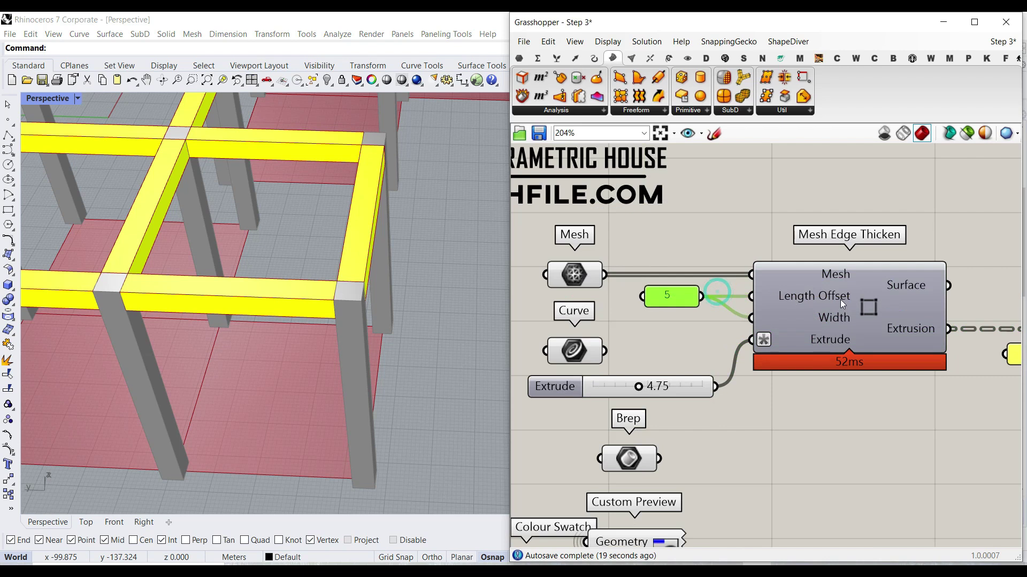
scroll(841, 350, "down", 3)
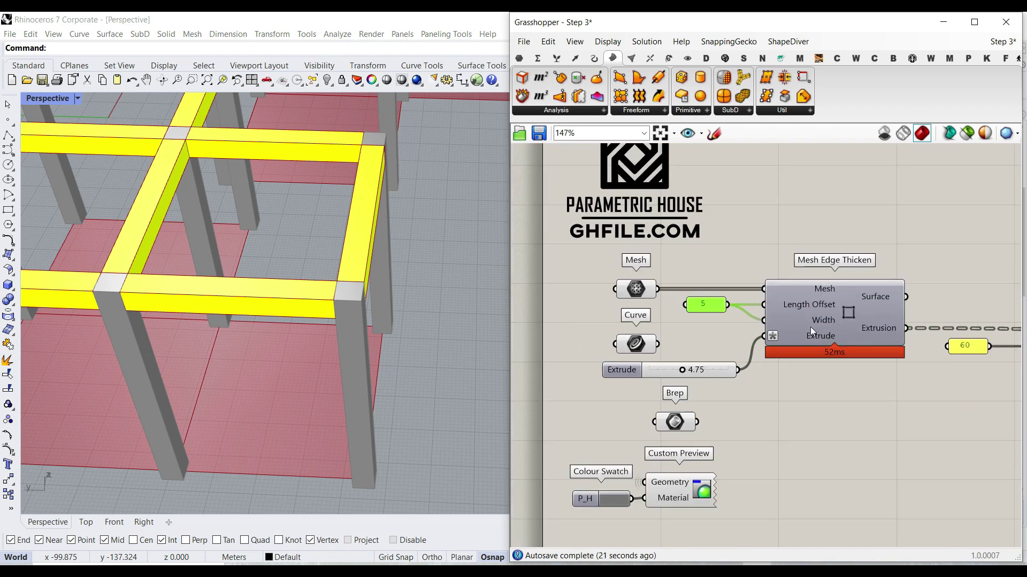
mouse_move(807, 309)
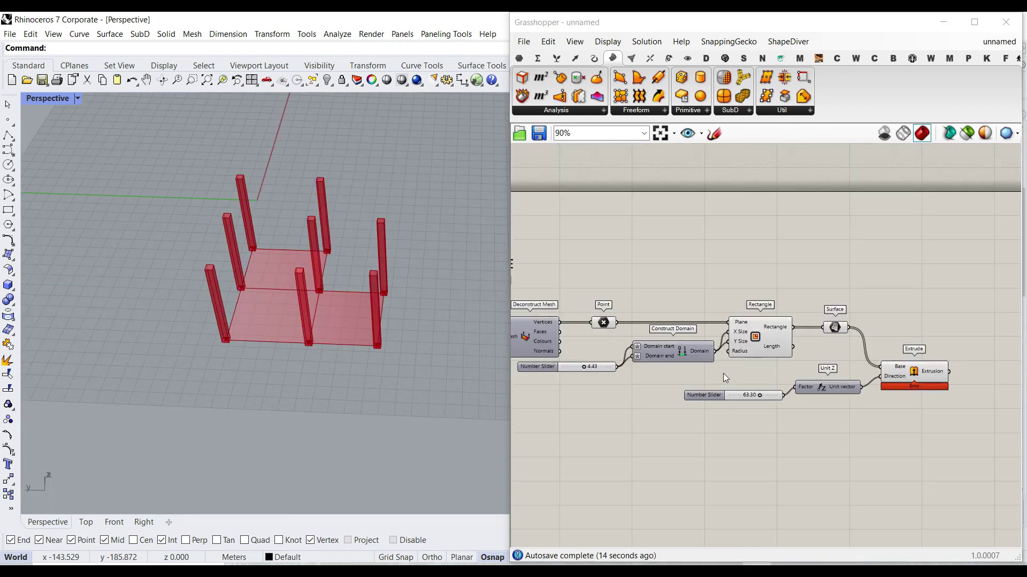
- Return to the unnamed definition and move the Mesh parameter below the Deconstruct Mesh branch to start a beam branch
scroll(723, 373, "up", 2)
scroll(239, 384, "up", 3)
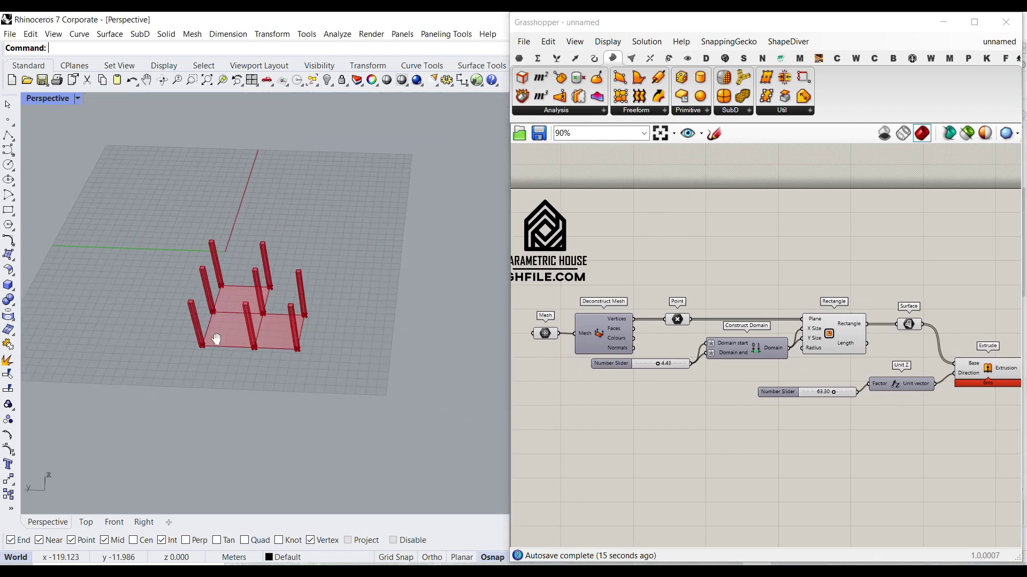
right_click_drag(702, 349, 716, 356)
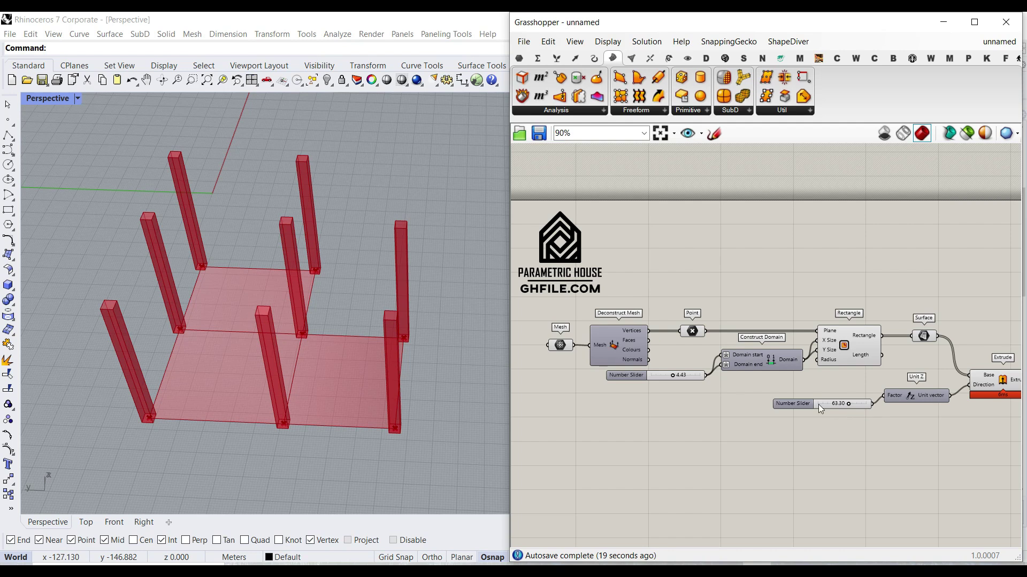
left_click_drag(566, 346, 558, 472)
left_click(645, 457)
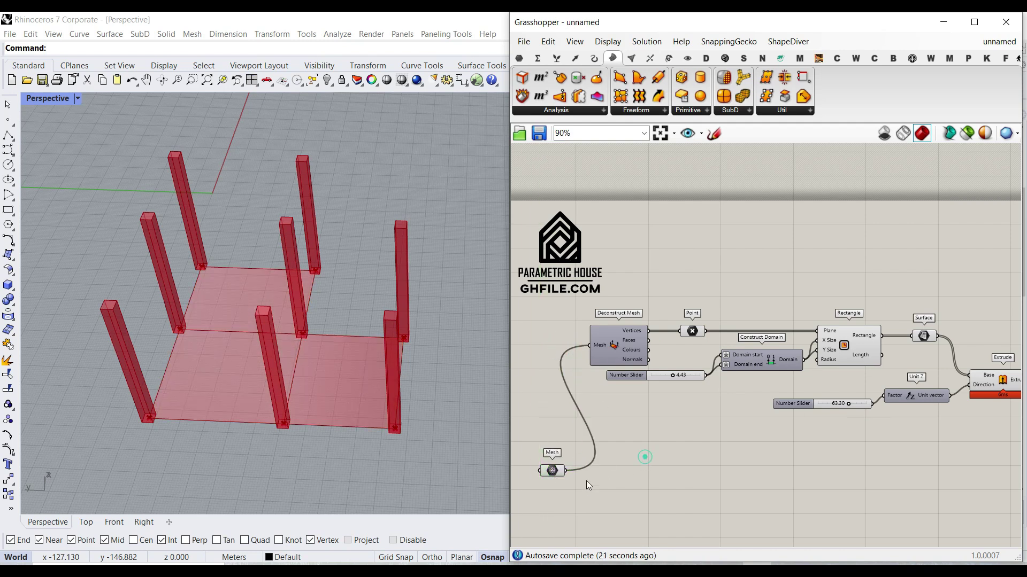
scroll(561, 477, "up", 2)
right_click_drag(562, 477, 603, 425)
scroll(299, 424, "up", 5)
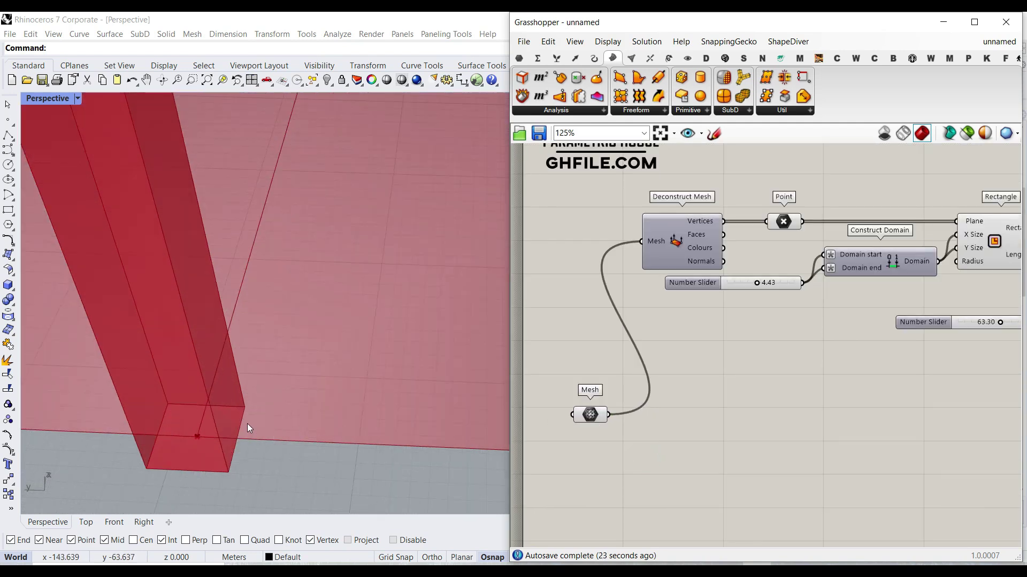
scroll(249, 413, "down", 4)
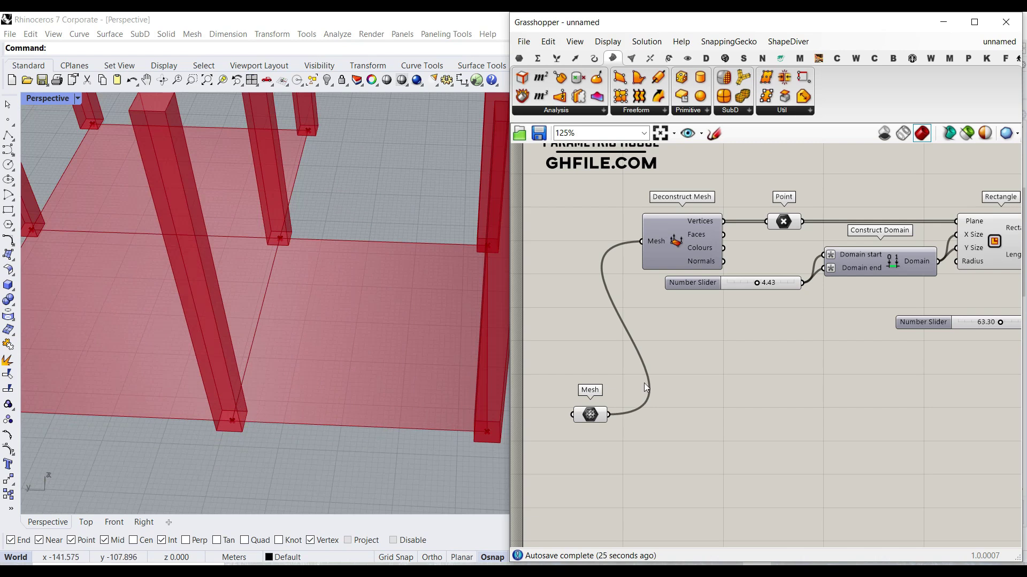
- Insert a Mesh Edges component beside the Mesh parameter and connect the mesh to its input
left_click(631, 57)
left_click_drag(561, 79, 708, 436)
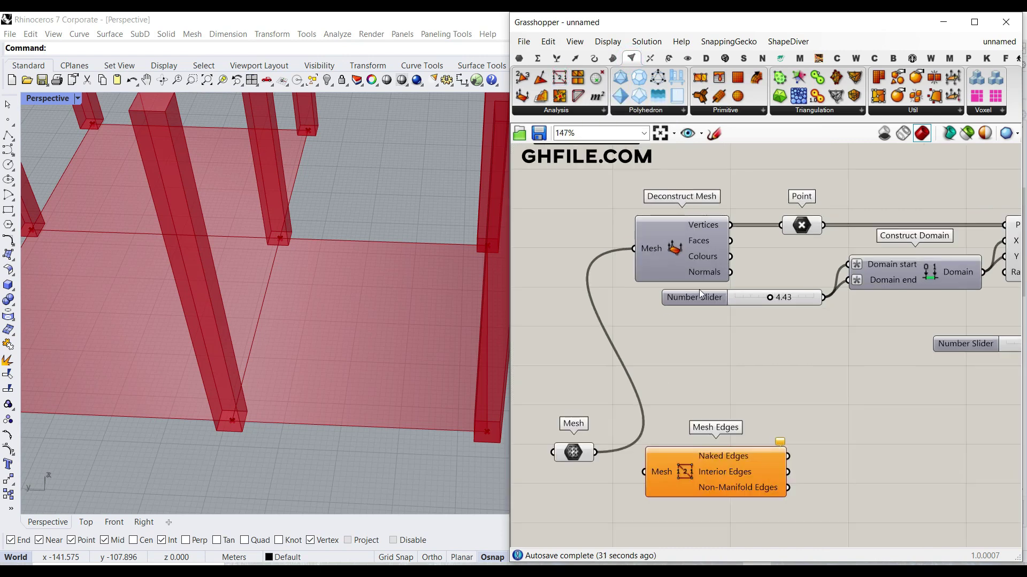
scroll(698, 290, "up", 2)
left_click_drag(664, 390, 678, 393)
right_click_drag(671, 396, 630, 354)
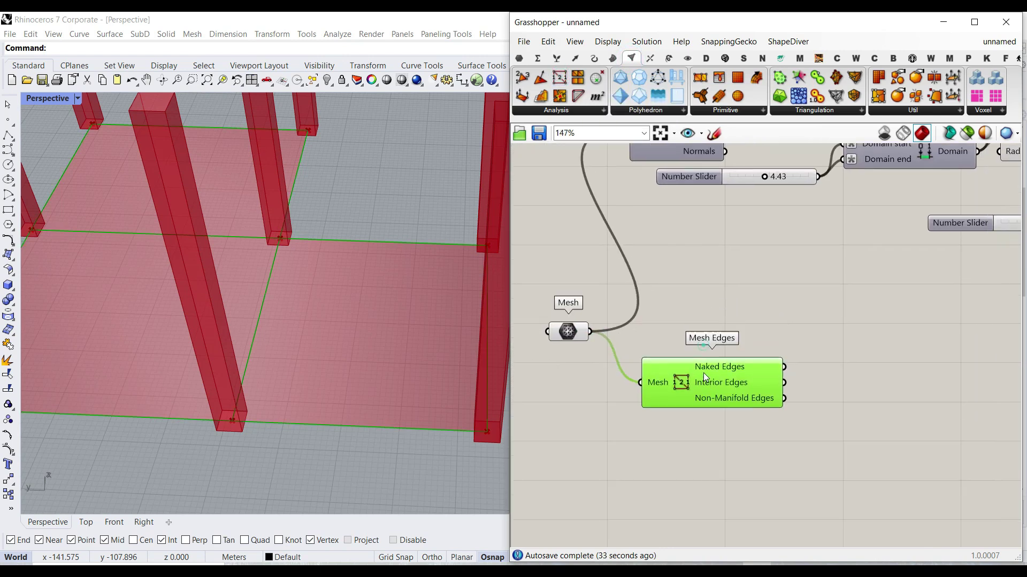
- Insert a Curve parameter and connect the Naked Edges, Interior Edges and Non-Manifold Edges outputs of Mesh Edges to it
left_click(518, 57)
left_click_drag(560, 96, 863, 382)
right_click(677, 376)
left_click(703, 400)
scroll(206, 337, "down", 6)
right_click_drag(206, 336, 250, 362)
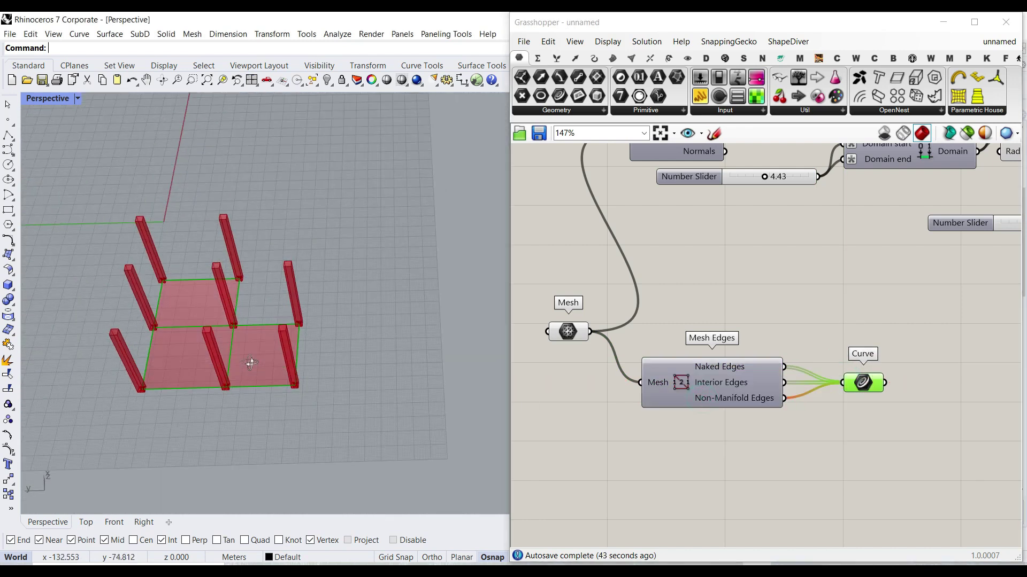
- Insert an Evaluate Length component beside the Curve parameter and connect the edge curves to its Curve input
scroll(201, 339, "up", 4)
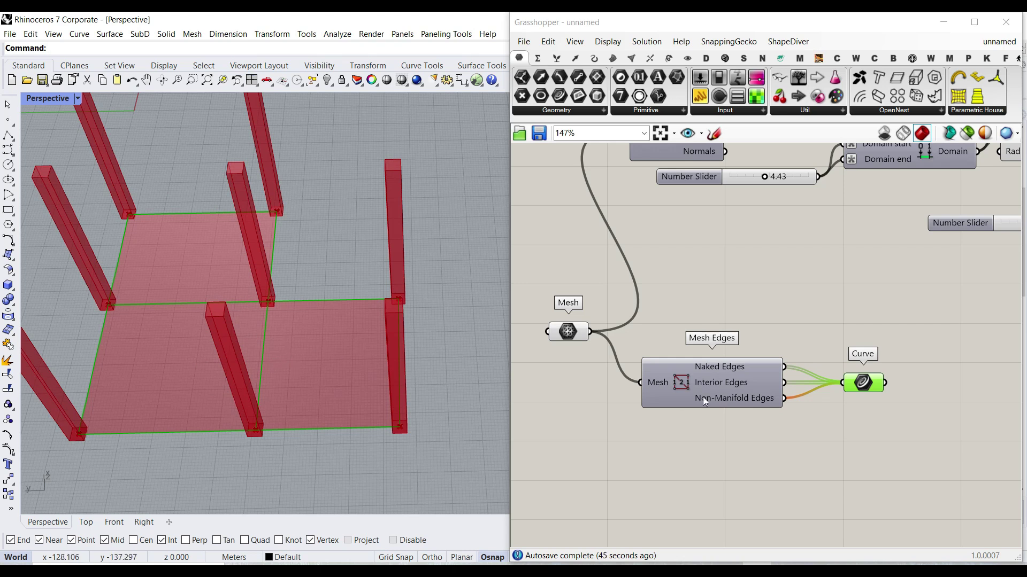
scroll(193, 432, "up", 5)
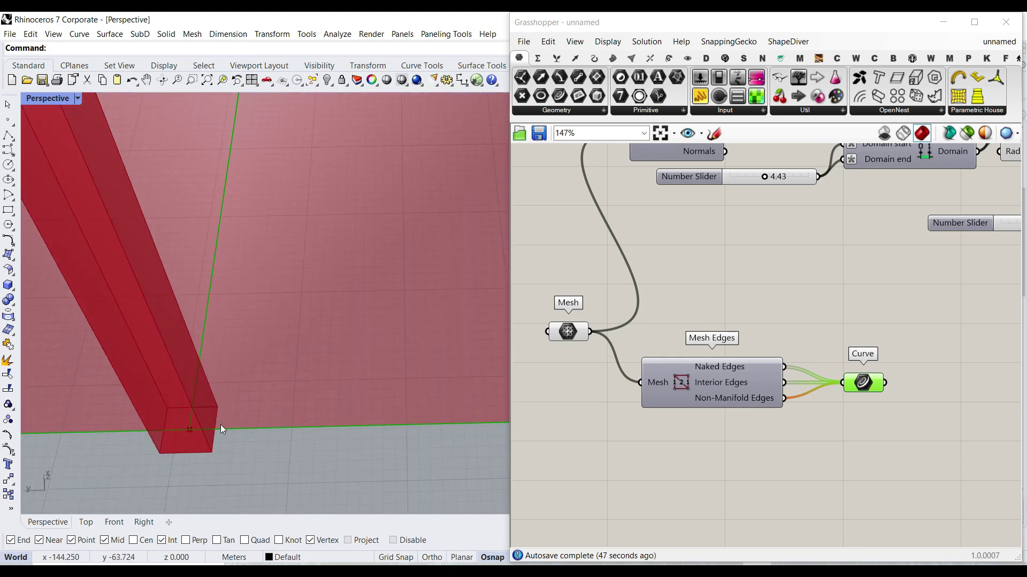
scroll(212, 432, "up", 3)
scroll(165, 425, "down", 3)
scroll(828, 410, "up", 3)
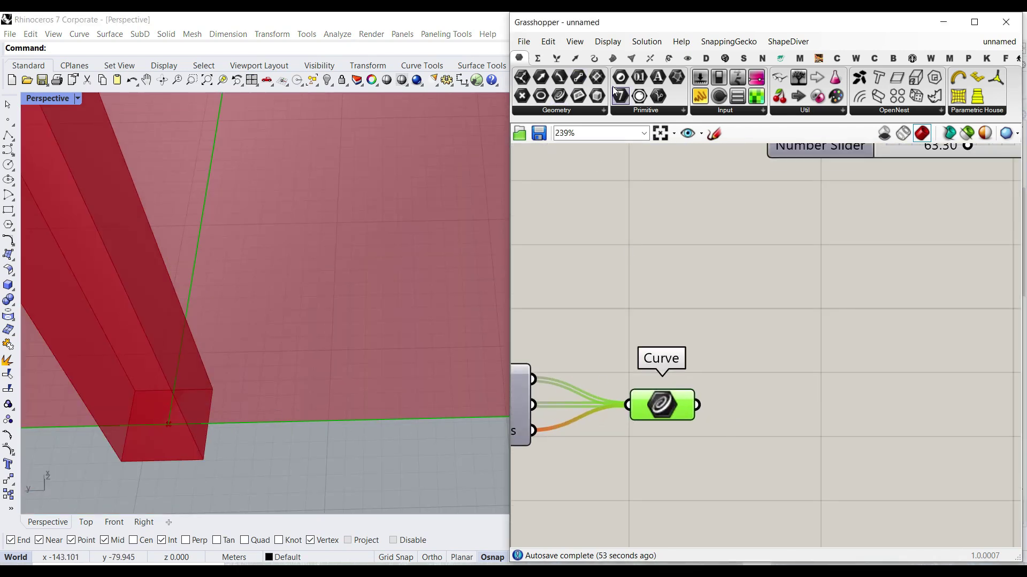
left_click(593, 57)
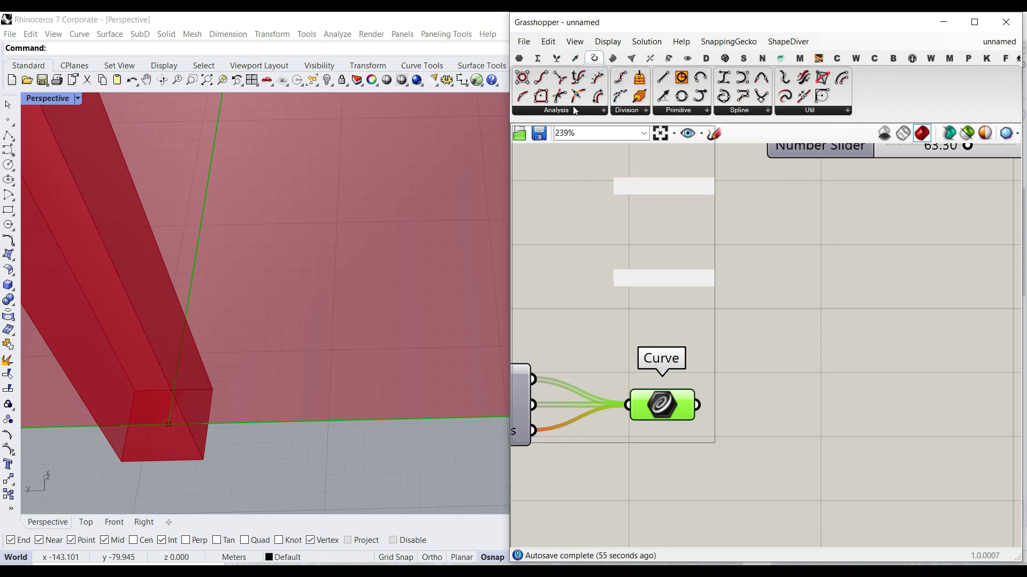
left_click(574, 110)
left_click_drag(690, 377, 787, 413)
scroll(787, 413, "down", 1)
left_click_drag(690, 357, 742, 358)
- Connect the column-size number slider to the Length input of Evaluate Length
scroll(665, 342, "down", 3)
scroll(704, 284, "up", 3)
left_click_drag(695, 252, 692, 250)
right_click_drag(756, 278, 684, 214)
left_click_drag(695, 185, 855, 499)
- Set the Normalized input of Evaluate Length to False
scroll(855, 499, "up", 2)
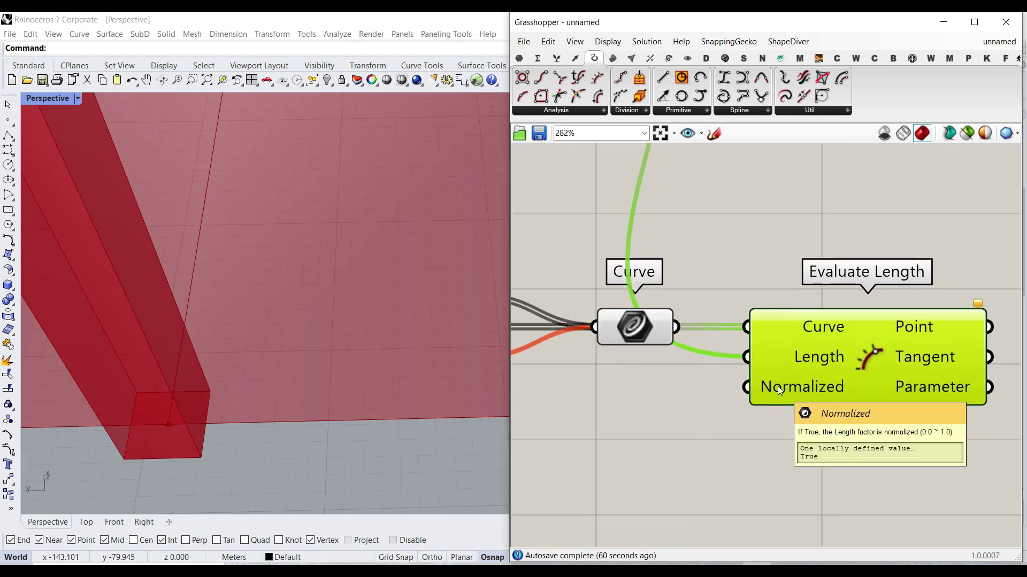
right_click(778, 387)
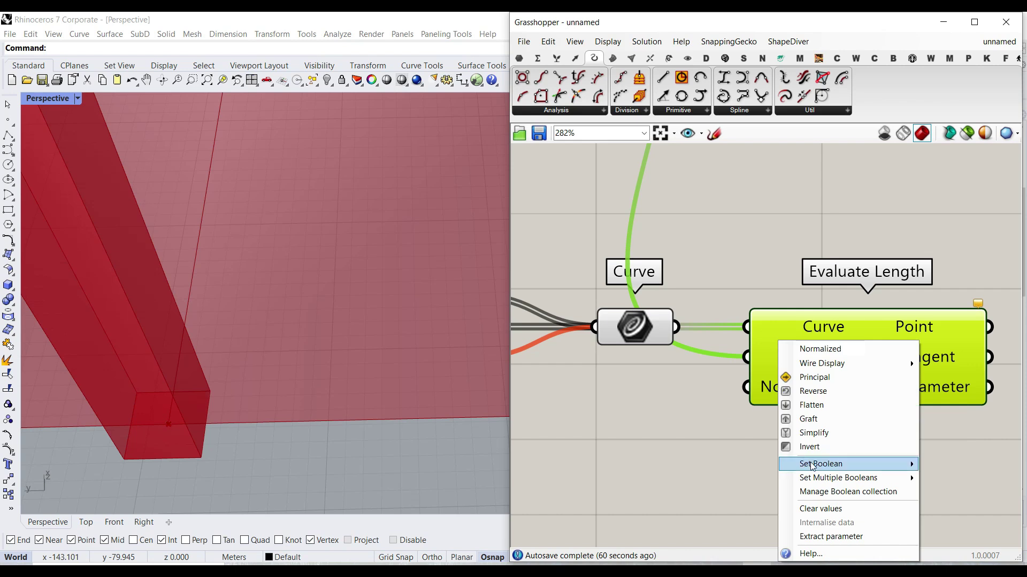
mouse_move(882, 464)
left_click(939, 466)
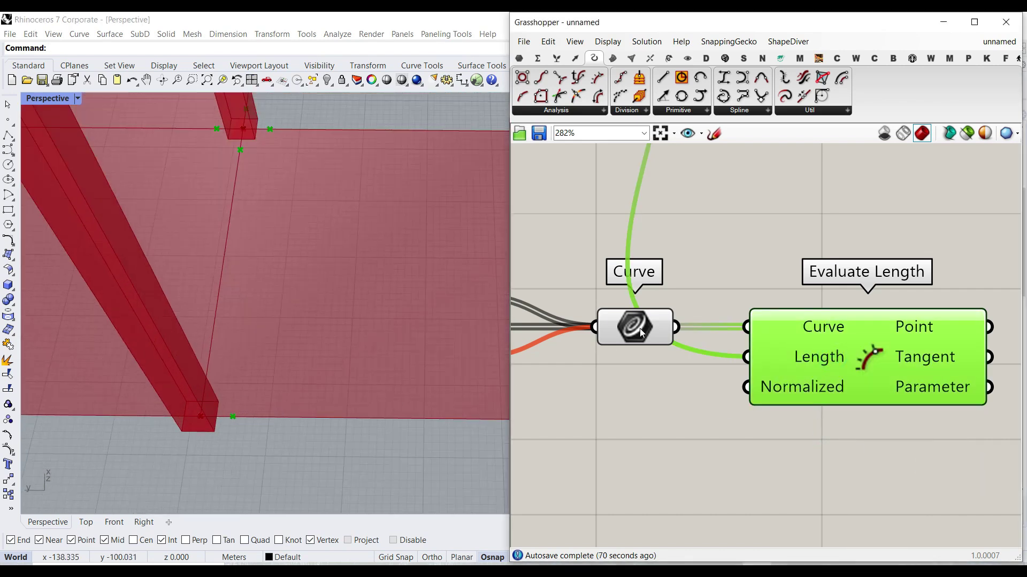
- Give the Length input of Evaluate Length the expression x/2
scroll(645, 248, "down", 3)
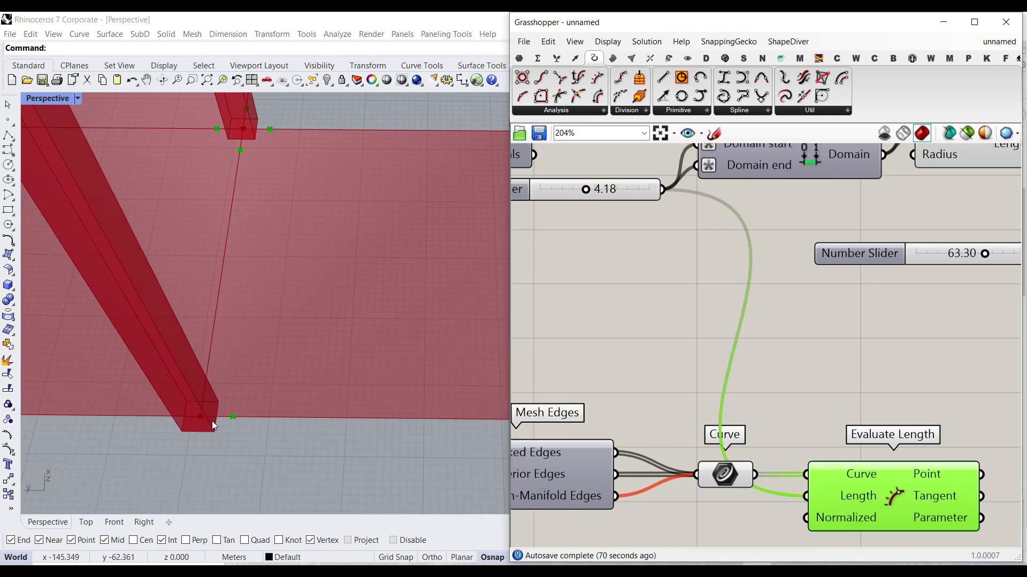
scroll(705, 373, "up", 4)
right_click(781, 378)
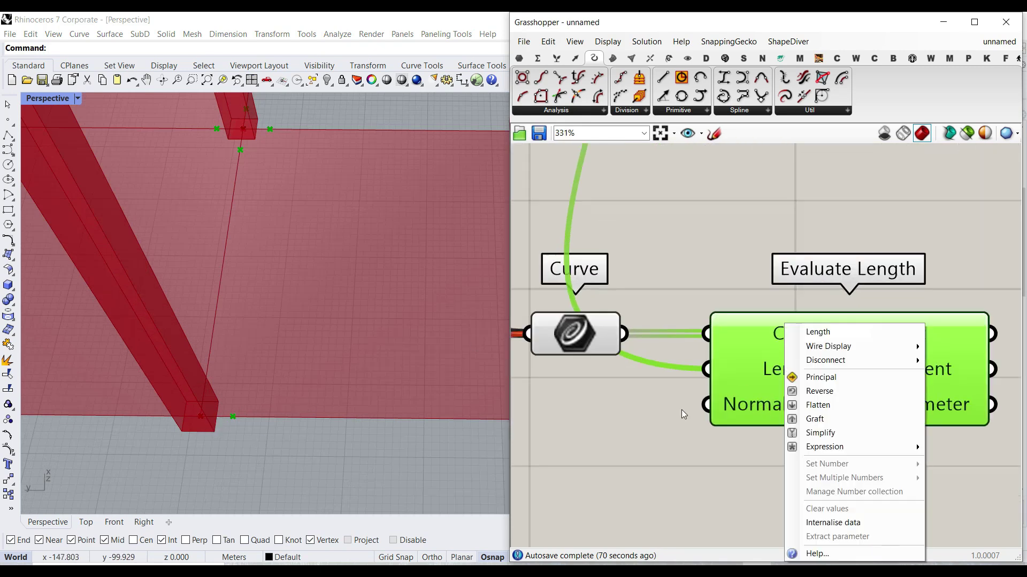
mouse_move(824, 447)
left_click(740, 461)
type("x/")
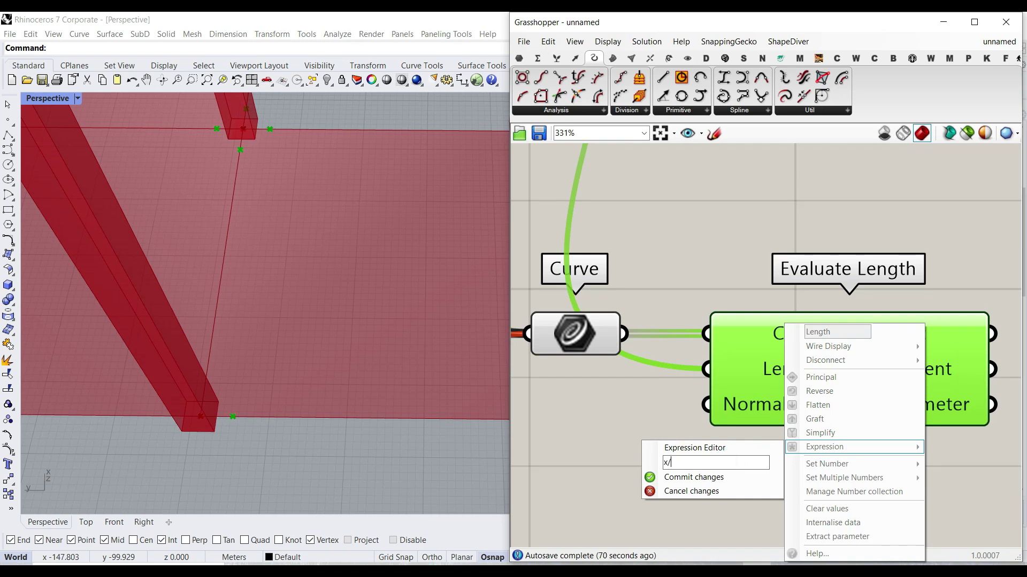
type("2")
left_click(693, 477)
- Set the column-size number slider to 6.10 and check the evaluated points at the column faces
right_click_drag(548, 250, 799, 485)
right_click_drag(660, 239, 710, 333)
scroll(711, 333, "down", 3)
scroll(707, 305, "up", 4)
left_click_drag(686, 272, 726, 270)
scroll(266, 436, "up", 5)
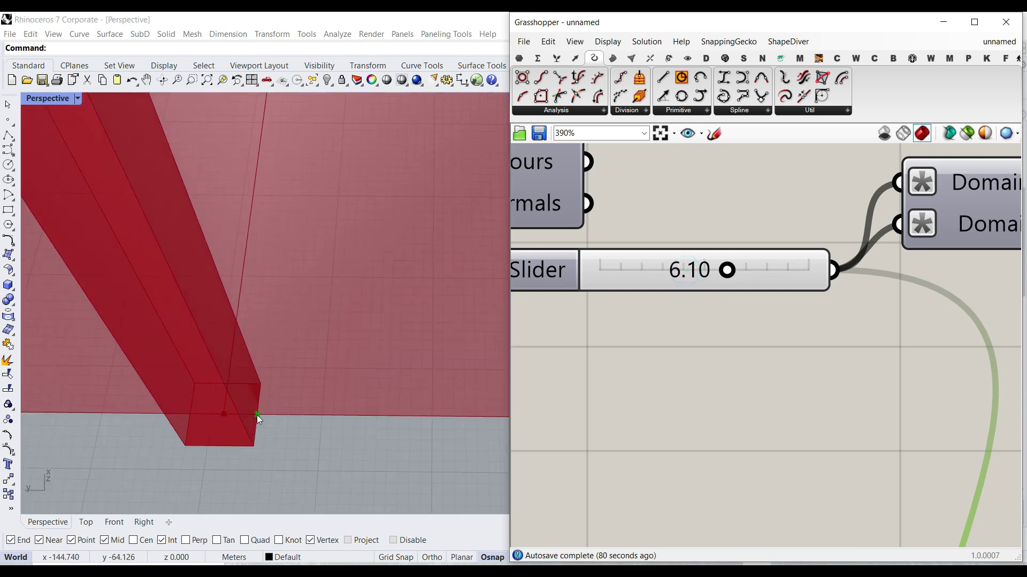
scroll(217, 422, "down", 5)
left_click_drag(209, 412, 352, 412, "shift")
left_click_drag(279, 400, 286, 423)
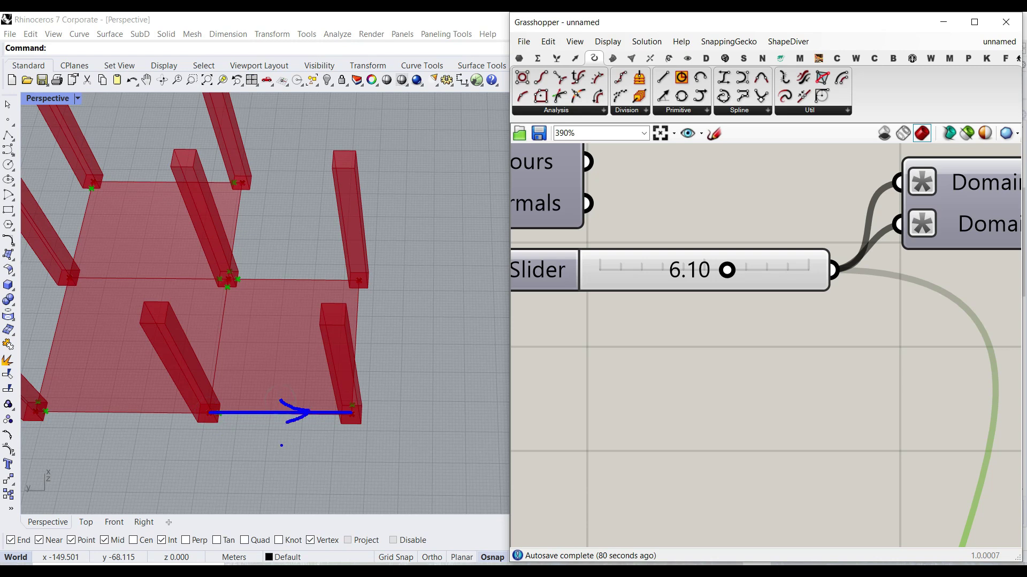
left_click_drag(210, 435, 217, 401)
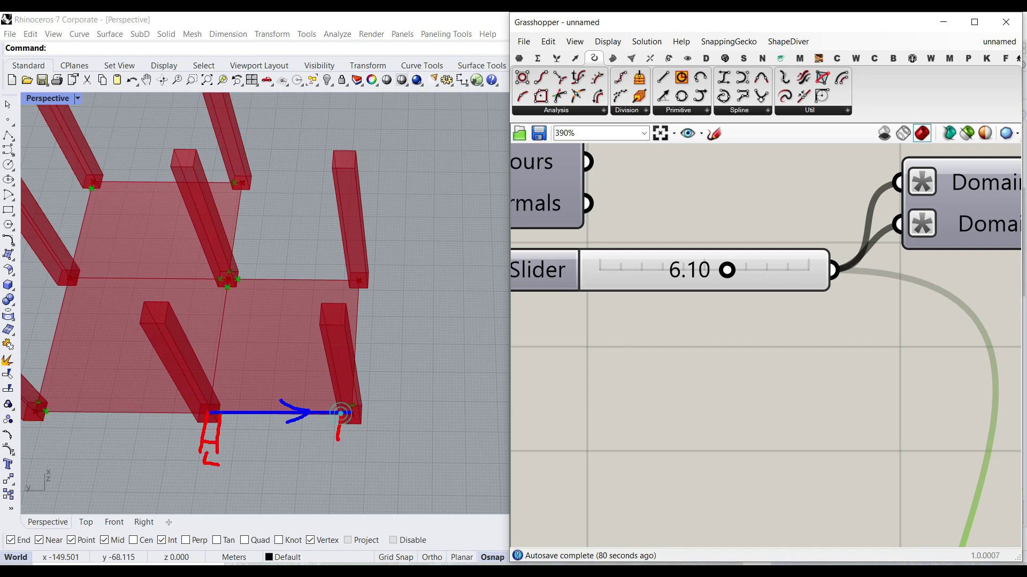
left_click(336, 454)
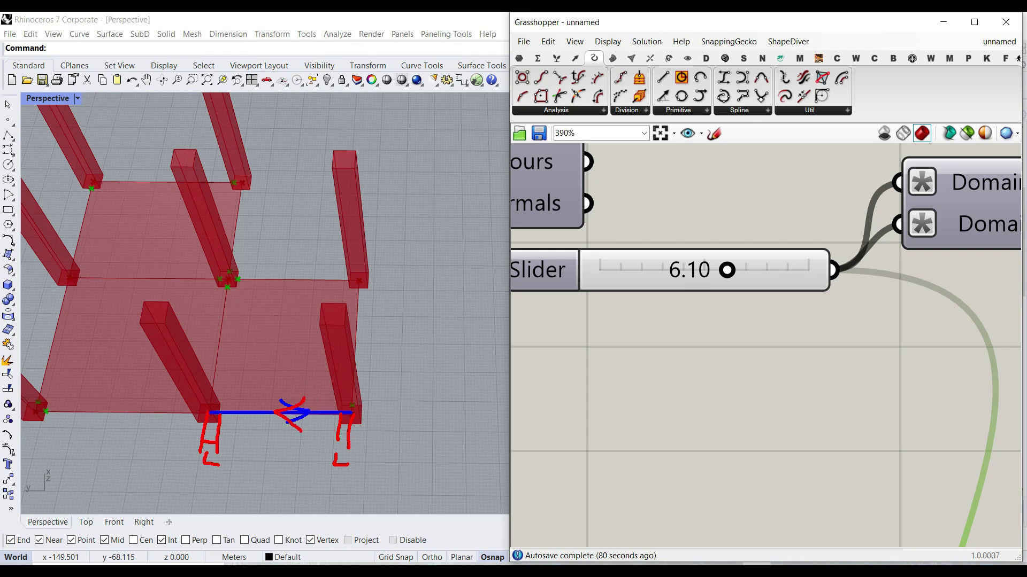
key("Escape")
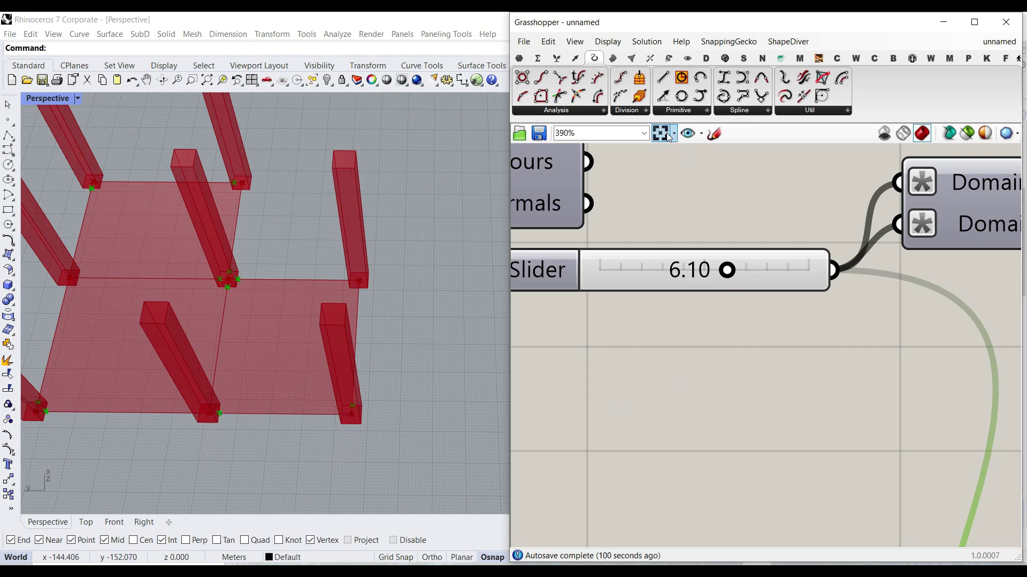
- Insert a Flip Curve component below Evaluate Length and connect the Curve parameter to its Curve input
left_click(802, 81)
scroll(701, 286, "down", 7)
scroll(802, 461, "up", 3)
left_click(853, 482)
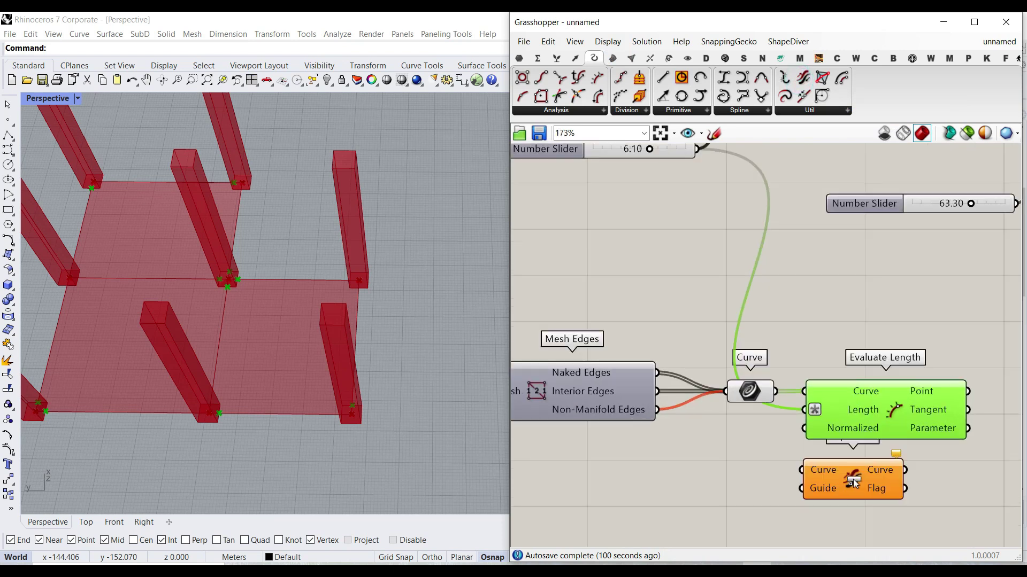
left_click_drag(780, 393, 802, 470)
right_click_drag(866, 464, 764, 454)
left_click_drag(749, 459, 680, 462)
- Duplicate the Evaluate Length component and connect the flipped curve to the Curve input of the copy
left_click(754, 401)
key("ctrl+c")
key("ctrl+v")
left_click_drag(786, 401, 850, 488)
left_click_drag(735, 464, 776, 479)
left_click_drag(754, 404, 846, 402)
right_click_drag(830, 464, 749, 423)
left_click(734, 455)
- Check the points at both edge ends and align the copied Evaluate Length directly below the original
scroll(361, 425, "up", 8)
scroll(328, 432, "down", 4)
right_click_drag(328, 432, 374, 400)
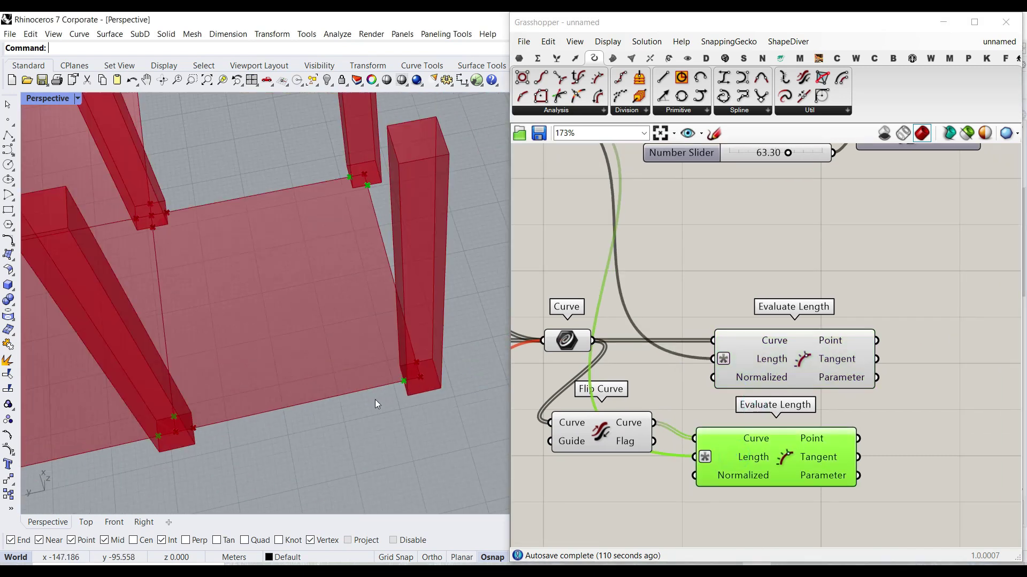
right_click_drag(206, 455, 140, 406)
right_click_drag(765, 428, 653, 416)
left_click_drag(646, 428, 664, 420)
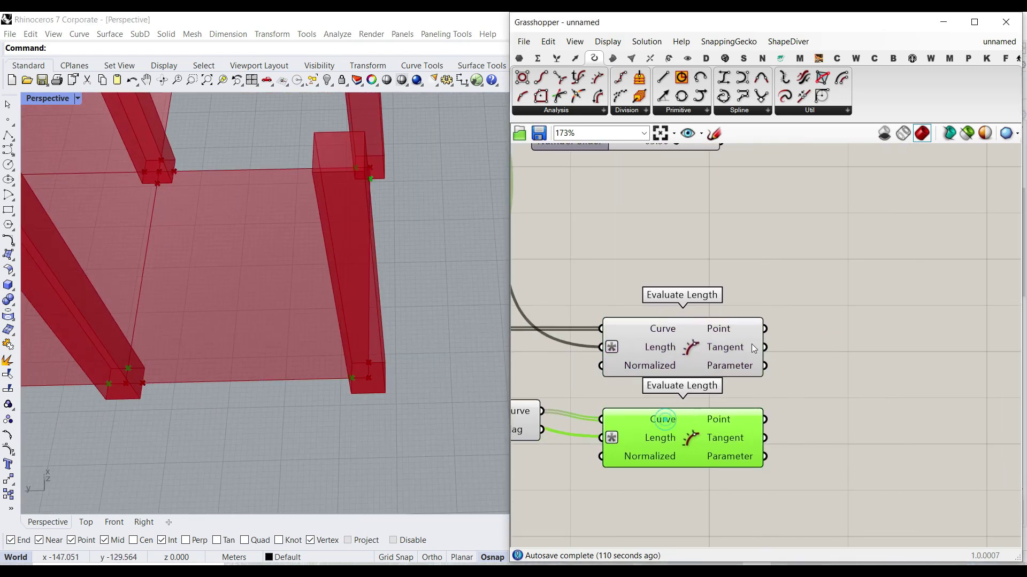
- Insert a Line component and connect the two Evaluate Length Point outputs to its Start Point and End Point
left_click(662, 78)
left_click(859, 407)
left_click_drag(764, 328, 859, 385)
- Examine from several angles where the new lines start and end at the column faces
scroll(285, 395, "down", 10)
right_click_drag(285, 394, 284, 376)
scroll(245, 332, "up", 15)
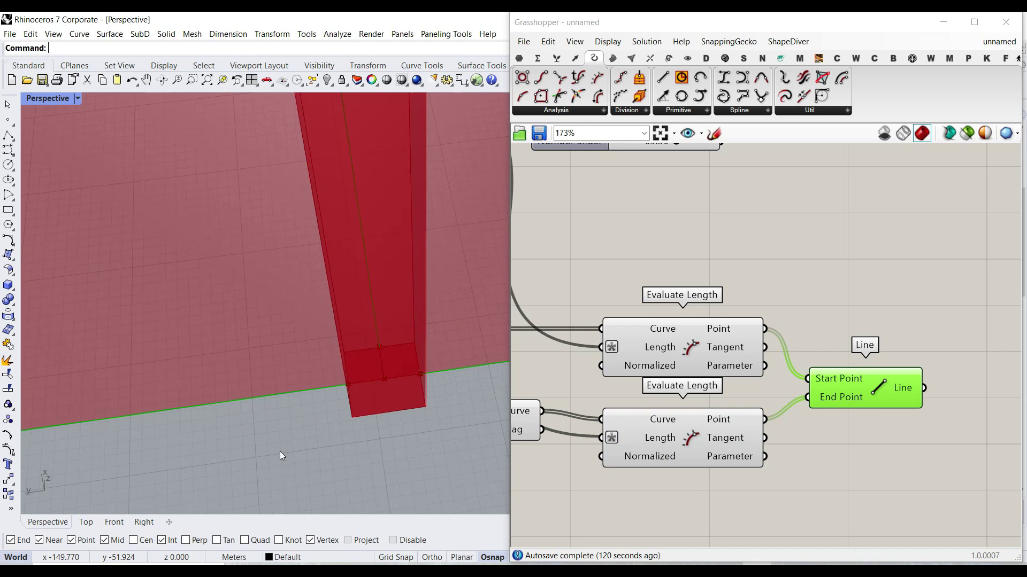
right_click_drag(298, 418, 336, 421)
scroll(337, 406, "down", 5)
right_click_drag(339, 386, 229, 197)
scroll(211, 281, "up", 8)
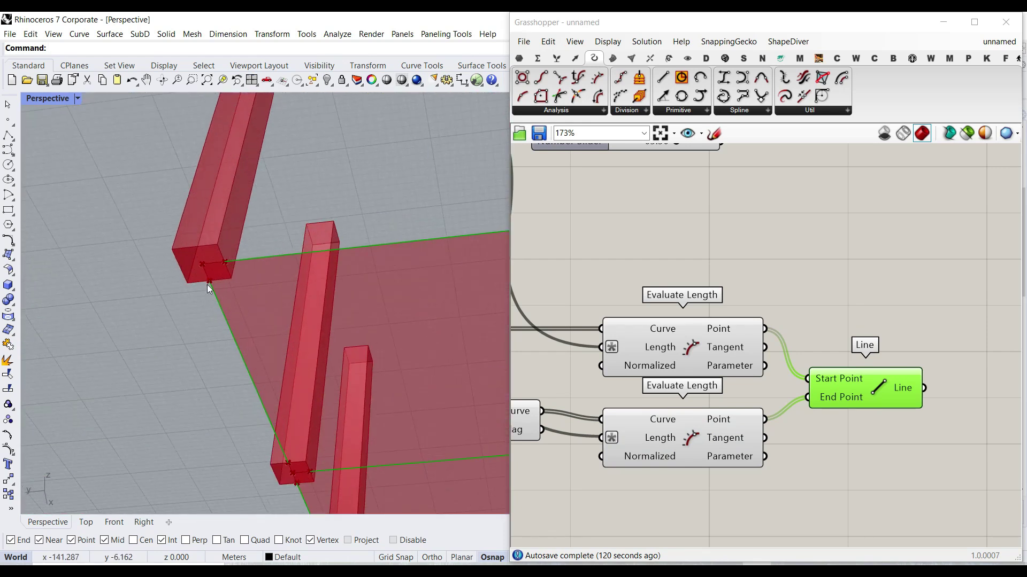
scroll(258, 316, "down", 8)
right_click_drag(258, 320, 246, 460)
scroll(229, 321, "down", 6)
scroll(219, 308, "up", 8)
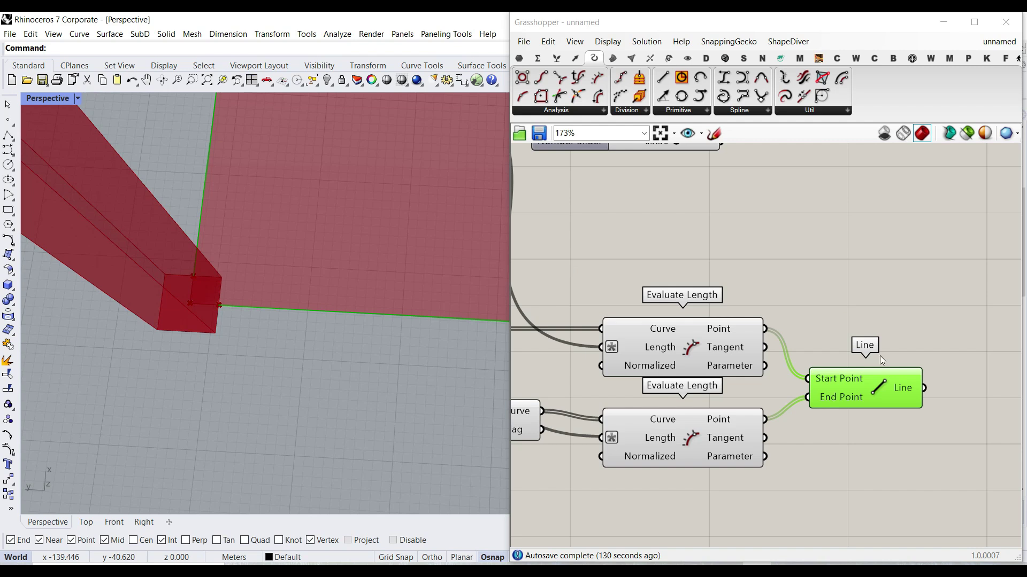
- Add two Offset Curve components, one above the other, with the Line output connected to both Curve inputs
right_click_drag(880, 355, 676, 312)
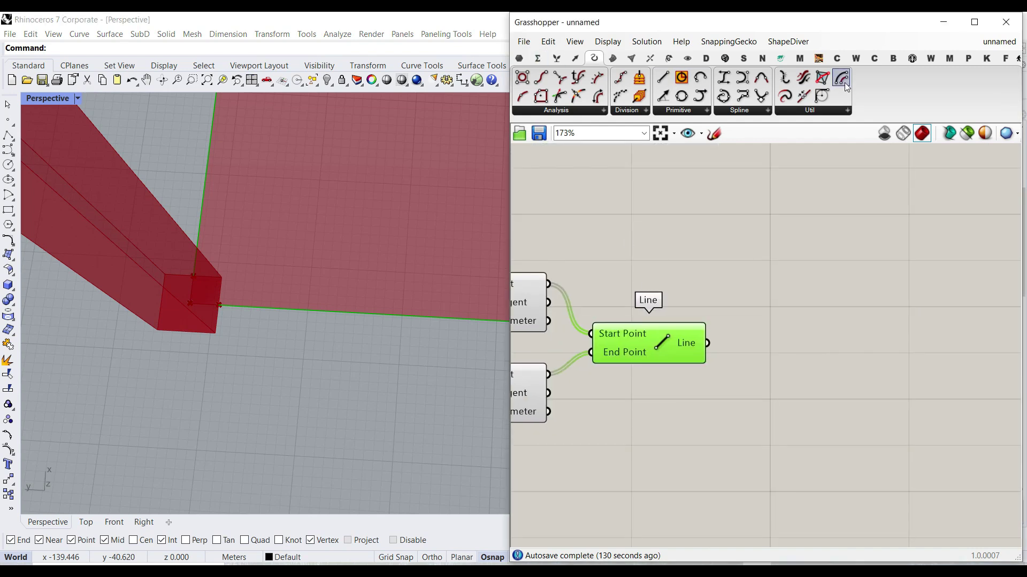
left_click_drag(845, 83, 820, 394)
left_click_drag(766, 365, 765, 365)
left_click_drag(839, 381, 852, 444)
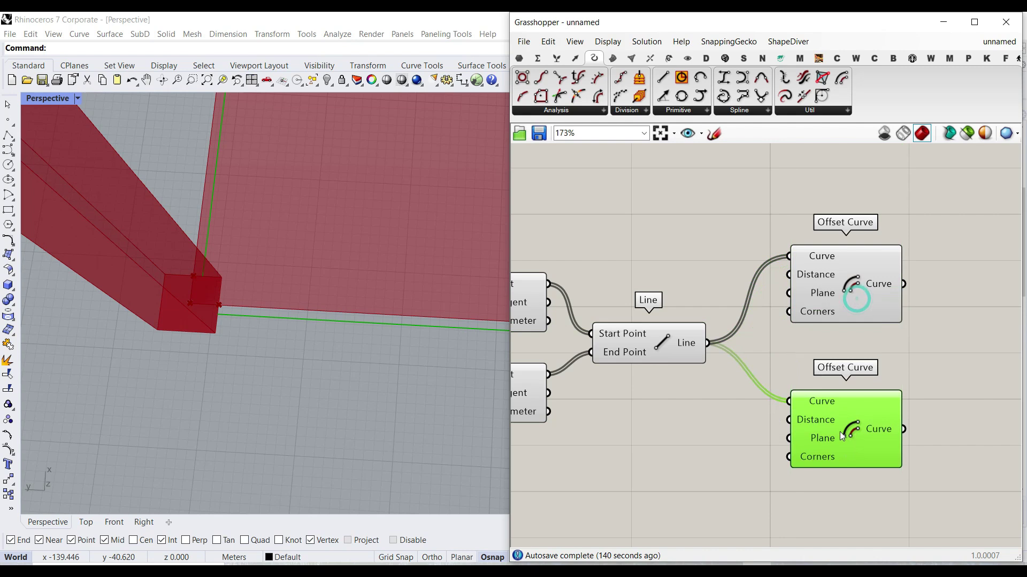
- Give the lower Offset Curve's Distance input the expression -x and check the offset lines on both sides
right_click(824, 421)
mouse_move(860, 450)
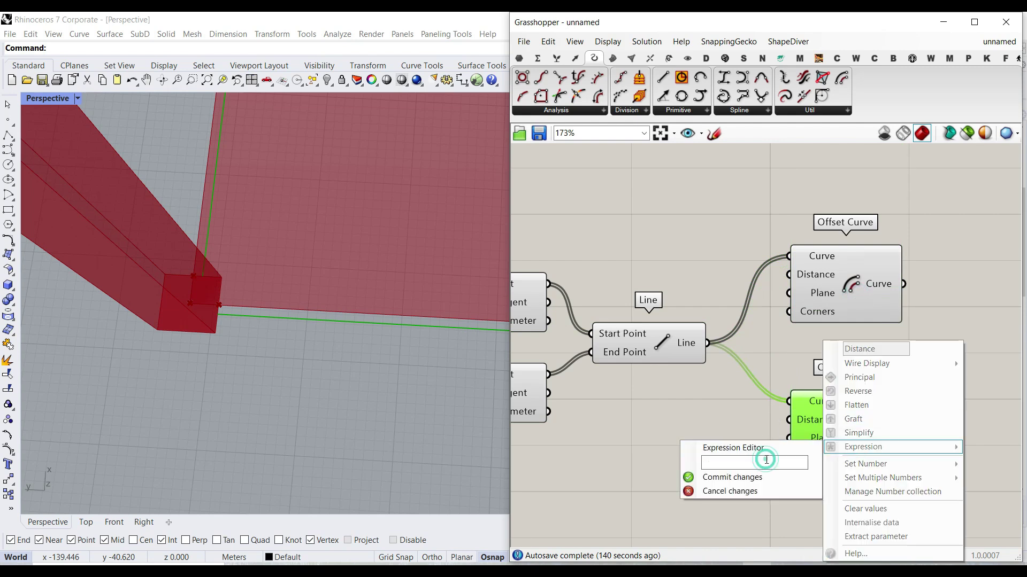
type("-x")
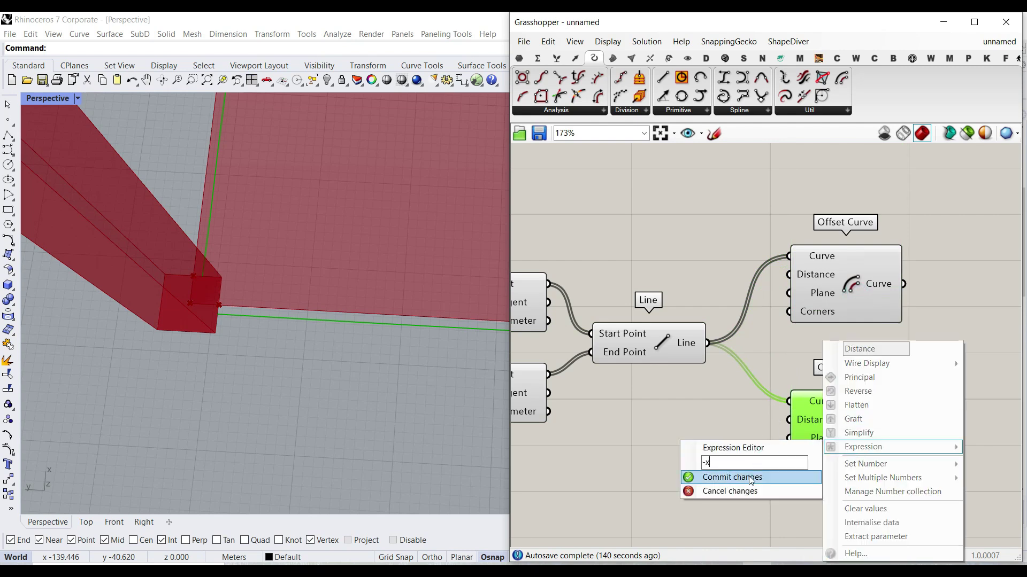
left_click(745, 477)
left_click(666, 339)
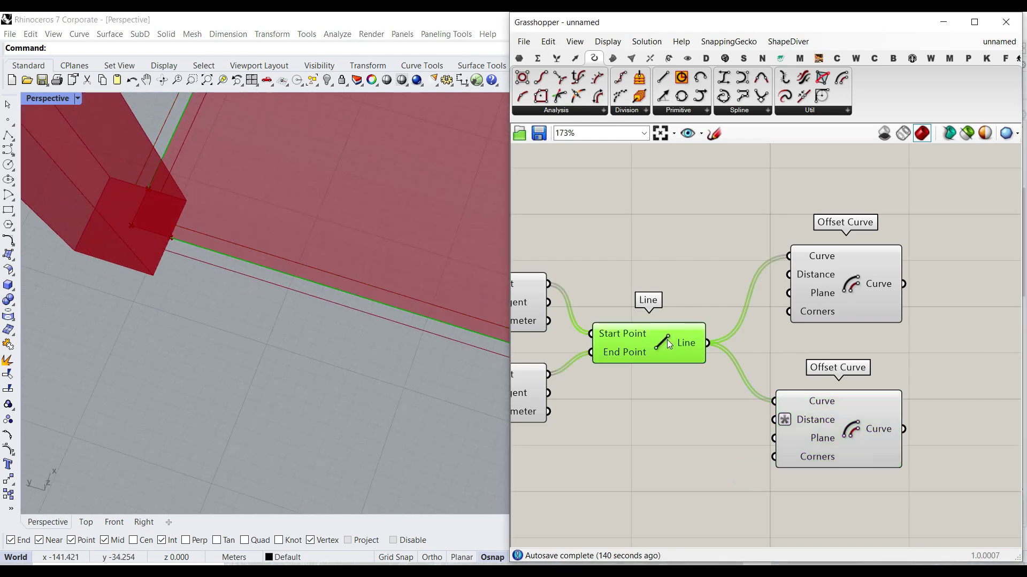
right_click_drag(241, 238, 212, 231)
scroll(208, 224, "up", 4)
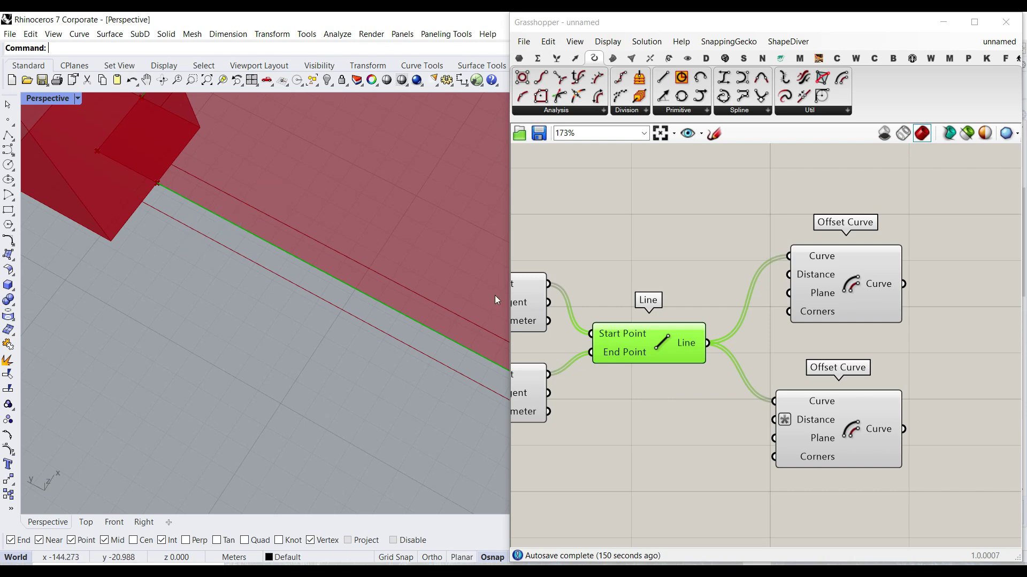
- Connect the column-size number slider to the Distance inputs of both Offset Curve components
scroll(804, 276, "down", 5)
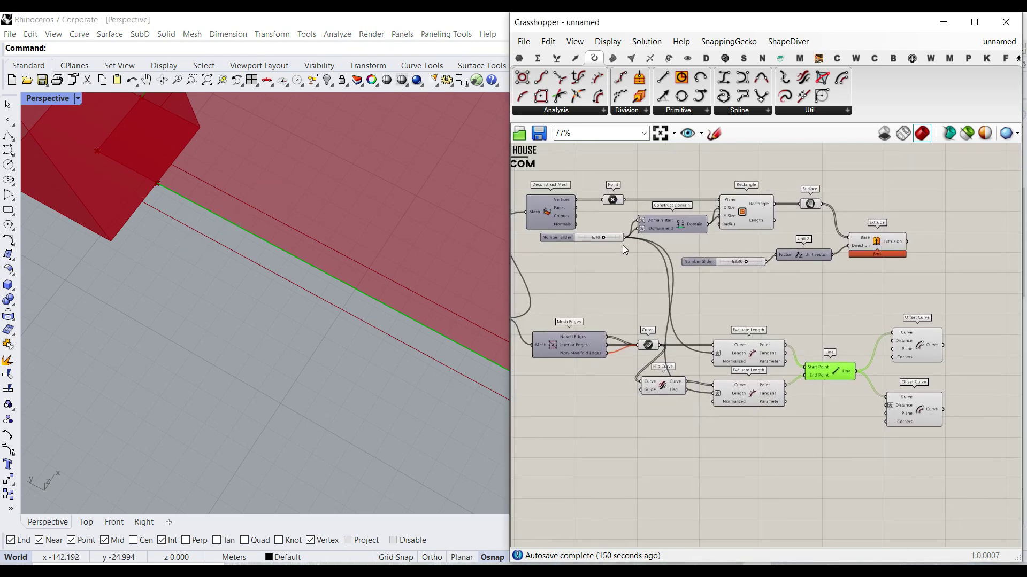
left_click_drag(626, 238, 892, 331)
scroll(886, 364, "up", 3)
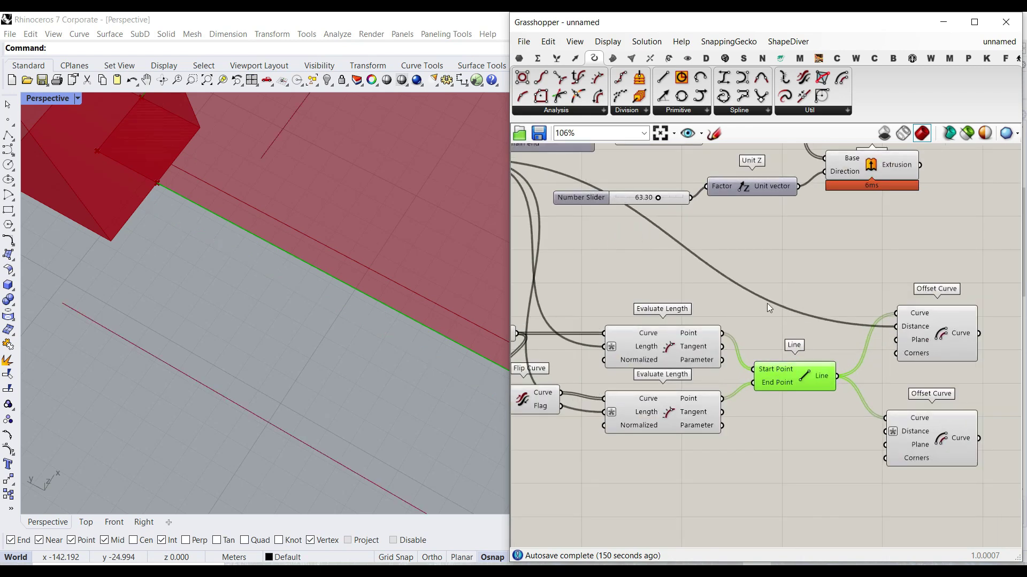
scroll(767, 303, "down", 2)
left_click_drag(547, 200, 841, 396)
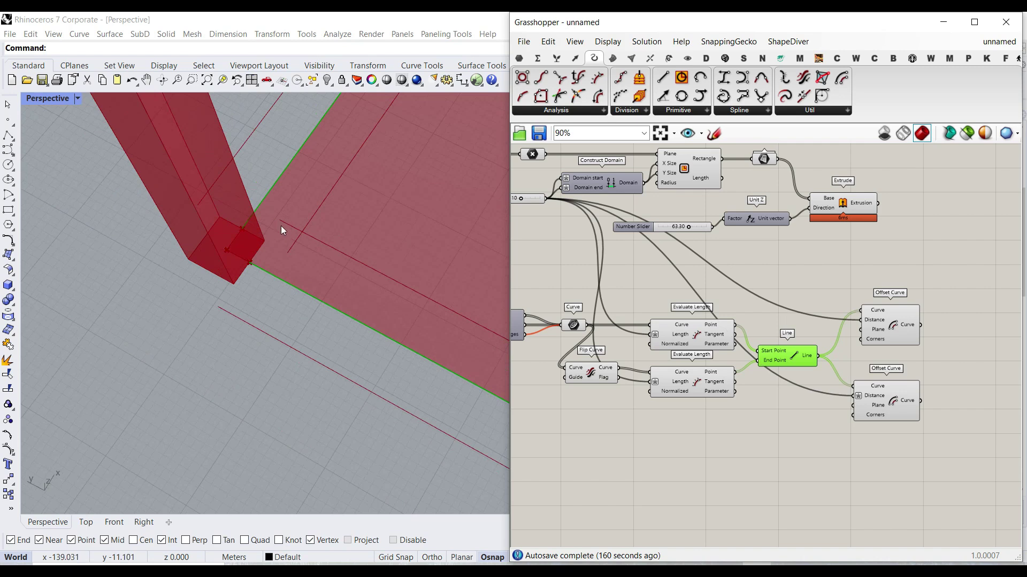
scroll(275, 238, "up", 1)
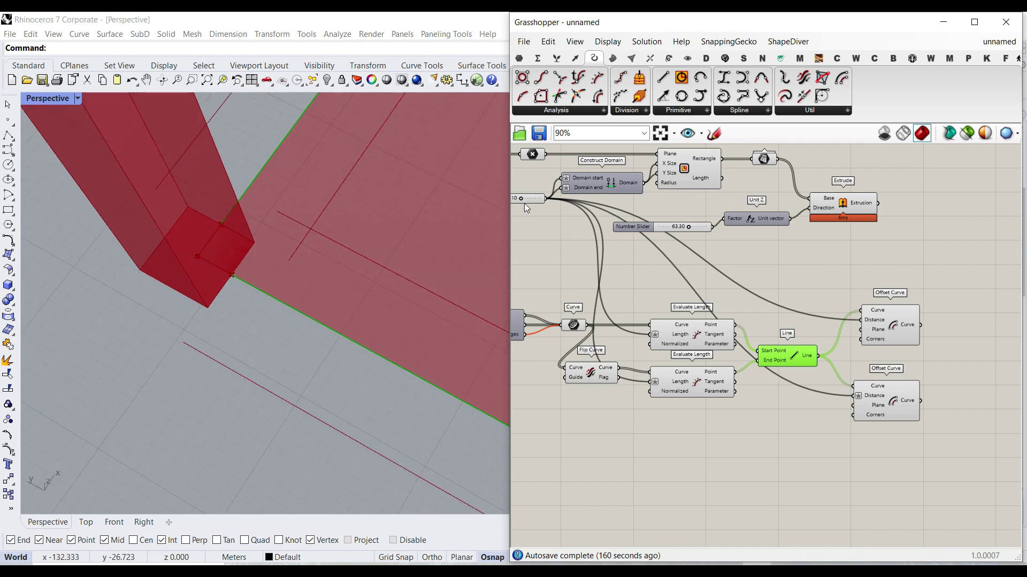
- Give the upper Offset Curve's Distance input the expression x/2
scroll(866, 315, "up", 3)
right_click(870, 298)
mouse_move(911, 422)
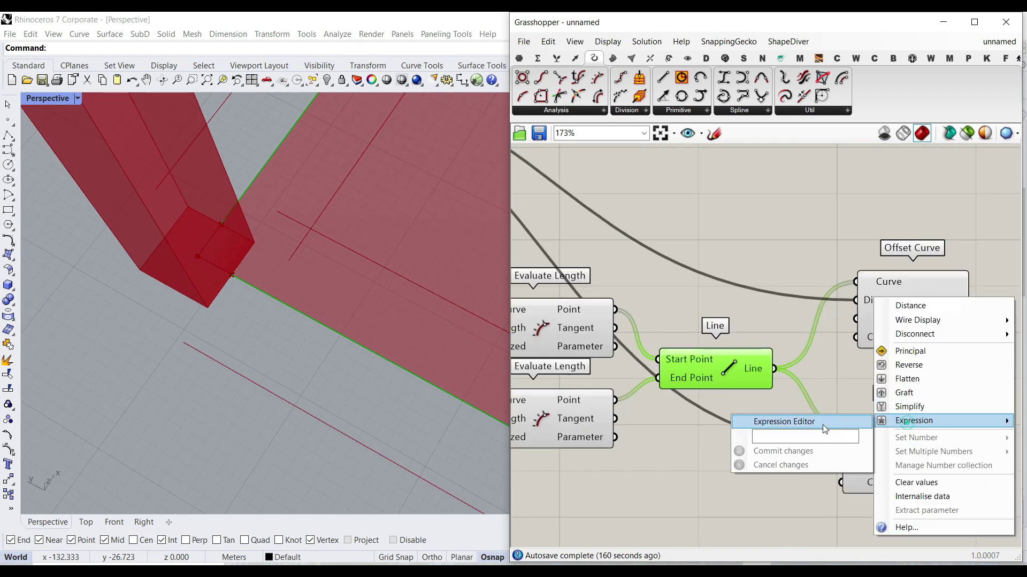
left_click(814, 440)
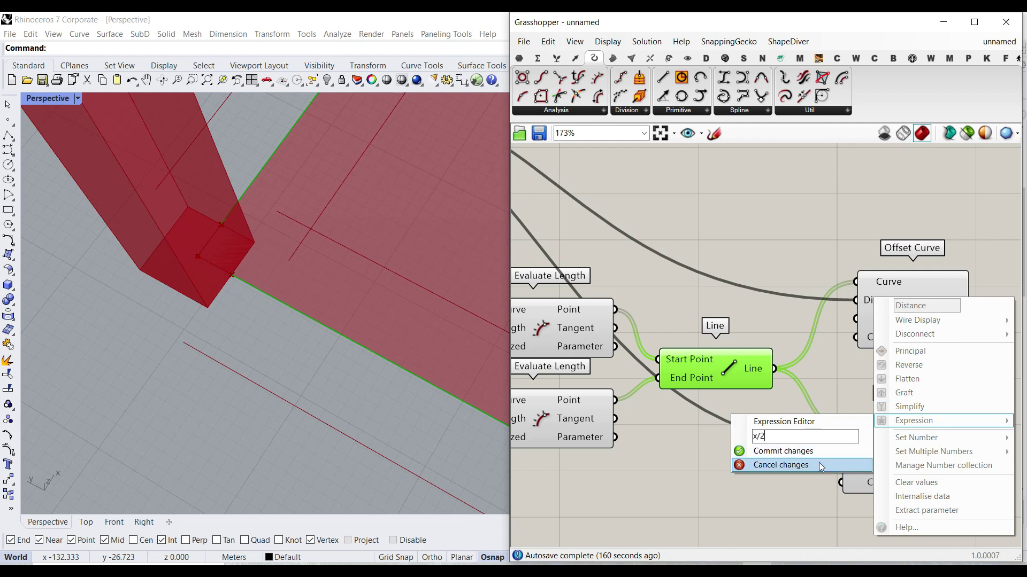
type("x/2")
left_click(828, 451)
- Change the lower Offset Curve's Distance expression to -x/2 and check the offset lines against the column faces
right_click(882, 447)
mouse_move(909, 447)
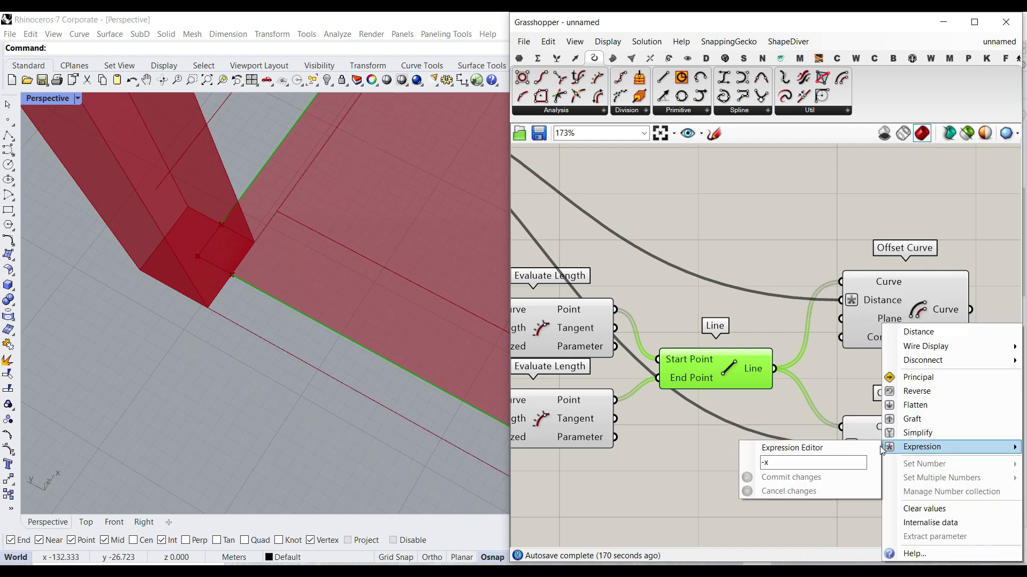
left_click(796, 463)
type("-x")
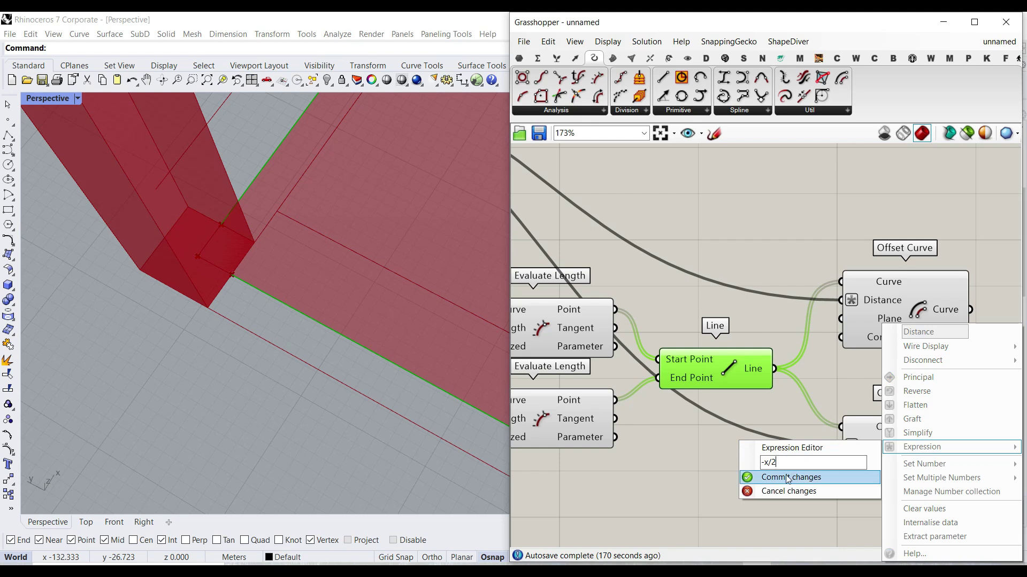
left_click(784, 475)
scroll(237, 386, "down", 5)
right_click_drag(905, 282, 839, 256)
left_click(839, 256)
left_click(839, 434)
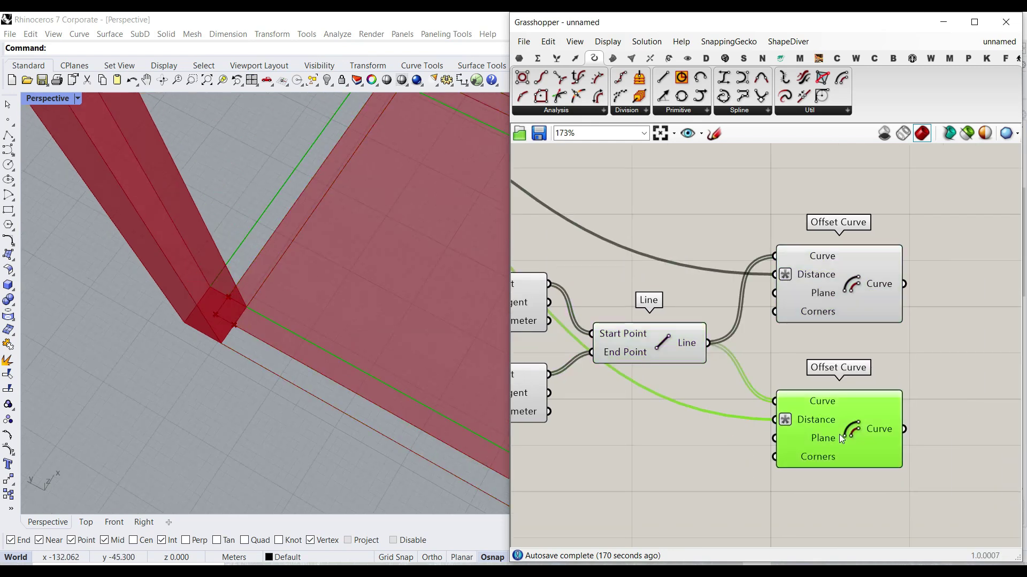
scroll(261, 376, "down", 3)
scroll(248, 334, "up", 5)
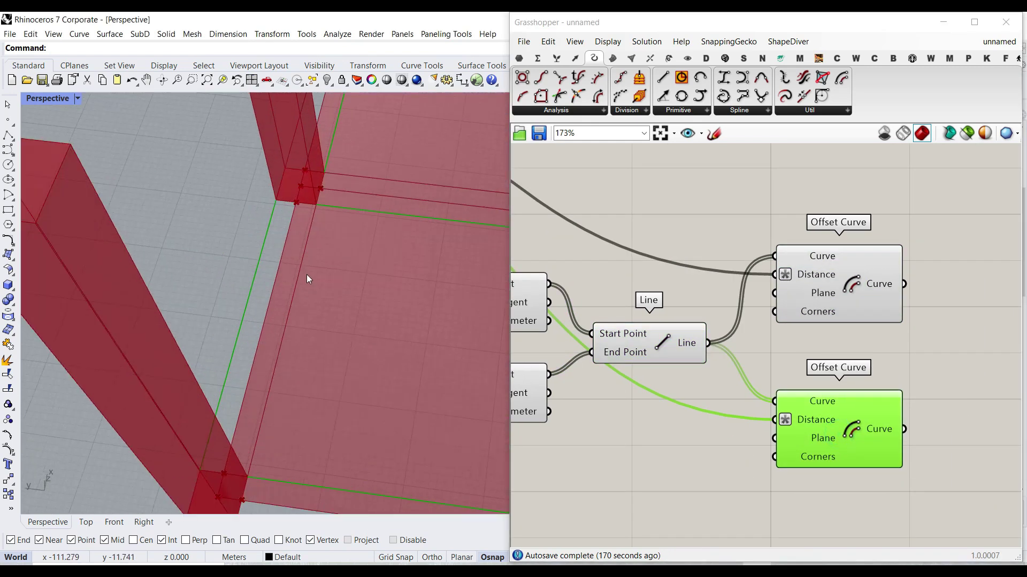
- Add a Loft component and connect both Offset Curve outputs to its Curves input
right_click_drag(901, 343, 719, 329)
left_click(679, 291)
left_click(679, 380)
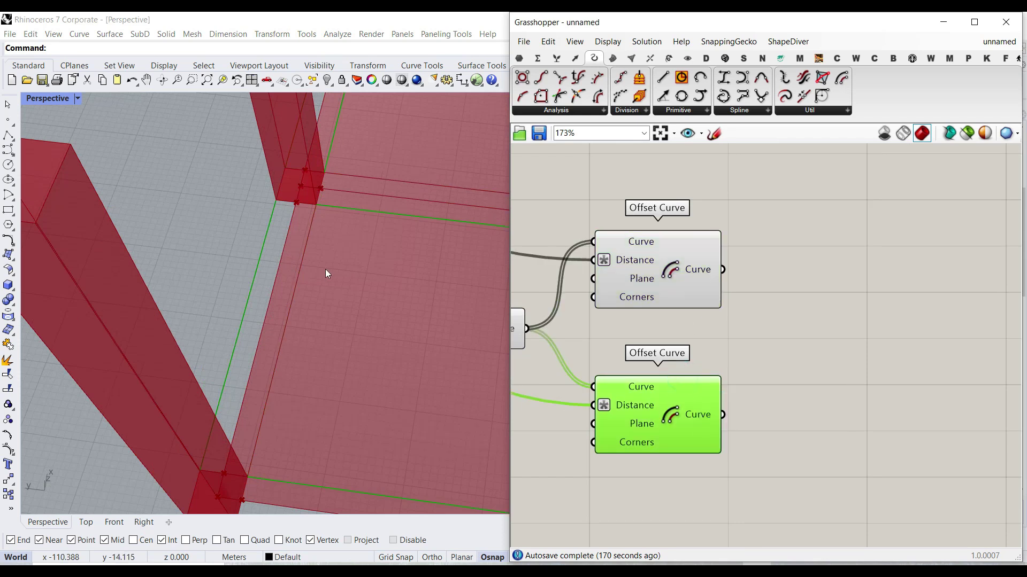
left_click(612, 57)
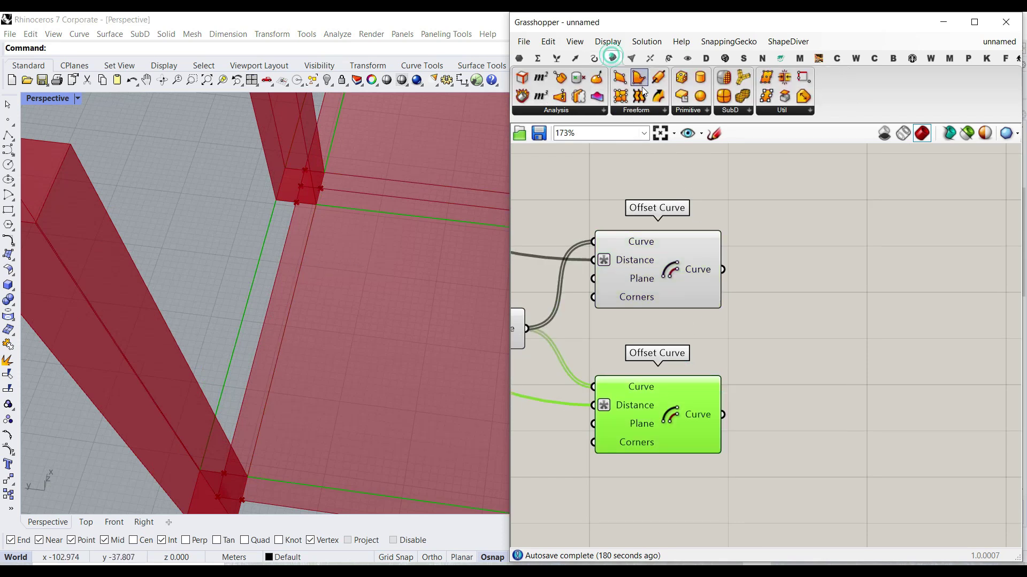
left_click_drag(641, 96, 797, 374)
left_click_drag(721, 414, 822, 363, "shift")
scroll(272, 289, "down", 6)
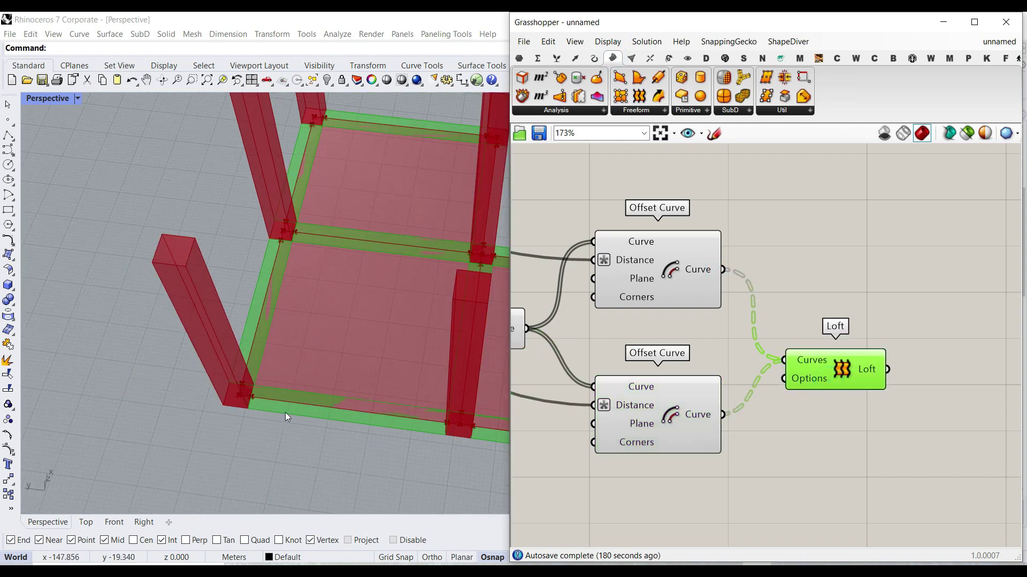
- Inspect the lofted strips along the mesh edges between the columns
right_click_drag(768, 386, 666, 354)
right_click(775, 326)
left_click(795, 349)
left_click(810, 469)
left_click(251, 408)
left_click(272, 355)
left_click(362, 251)
scroll(326, 322, "down", 5)
key("Escape")
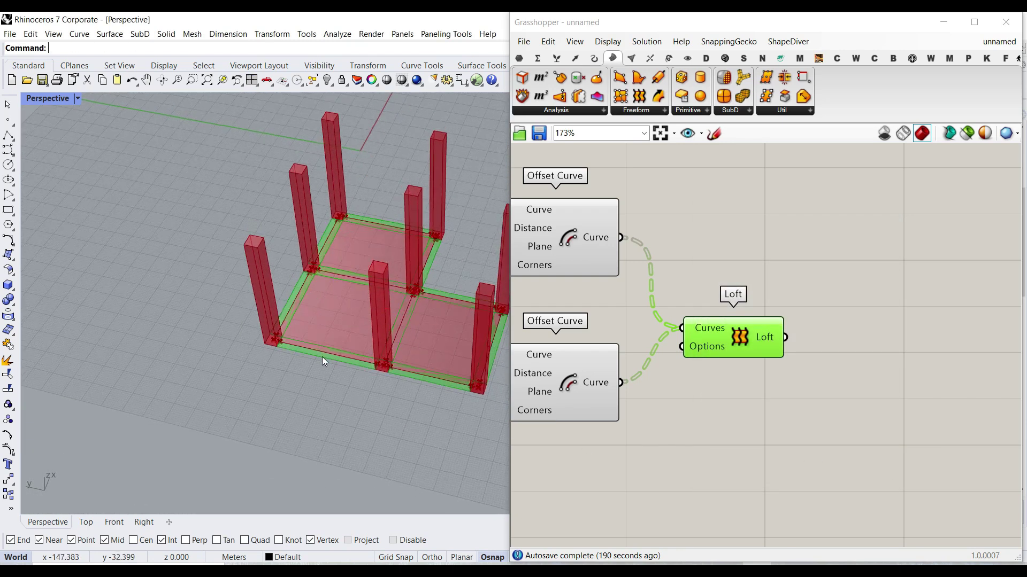
- Add a Move component for the Loft output and connect a Unit Z vector to its Motion input
right_click_drag(869, 363, 785, 360)
double_click(785, 361)
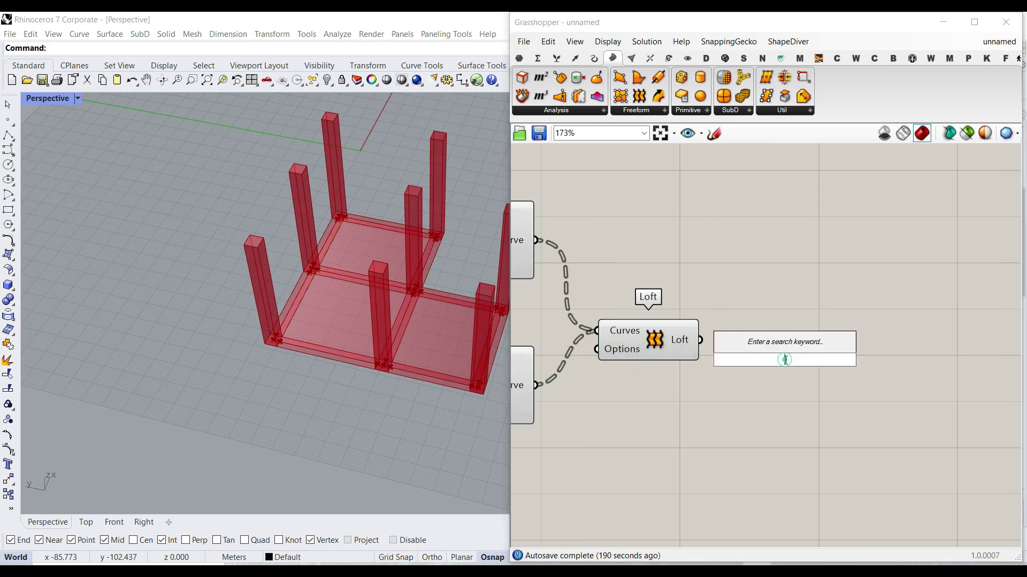
type("move")
key("Return")
left_click_drag(700, 341, 796, 390)
double_click(712, 403)
type("z")
left_click(673, 367)
- Connect the column-height number slider to the Factor input of the Move component's Unit Z
scroll(786, 393, "down", 5)
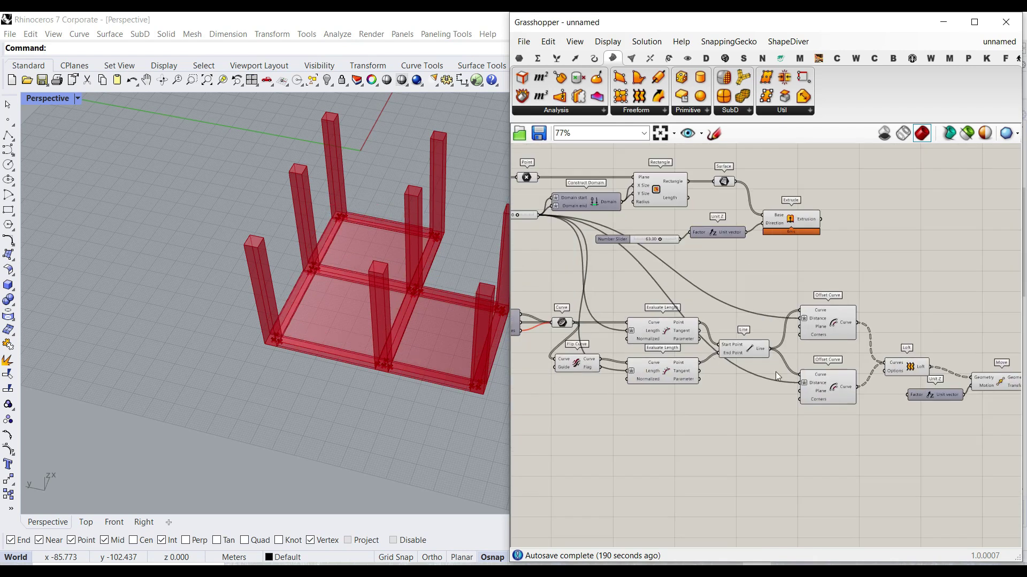
scroll(693, 236, "up", 2)
left_click_drag(667, 262, 800, 368)
scroll(808, 371, "up", 2)
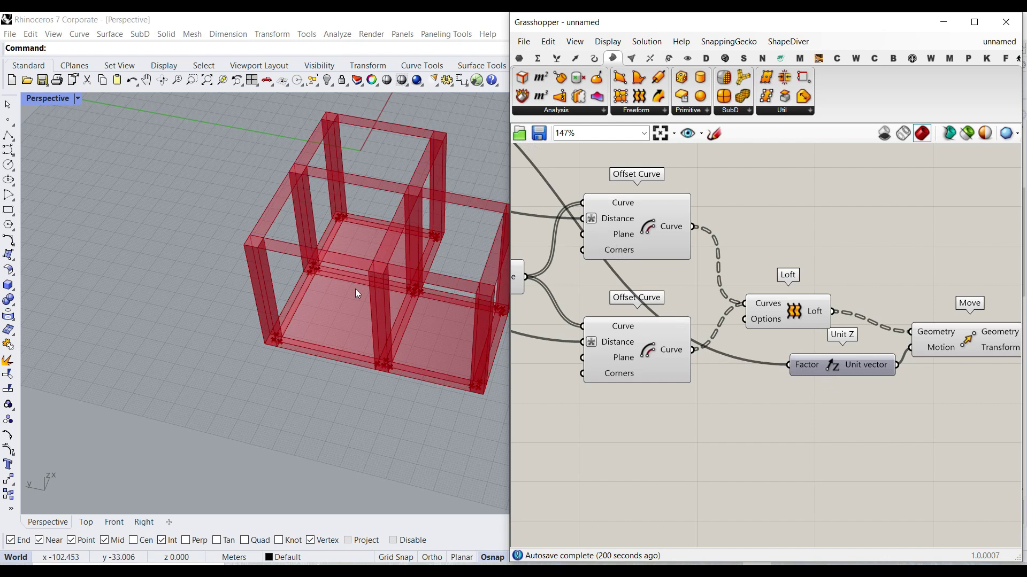
- Turn off the preview of the Loft and the components before it, leaving the moved strips on display
right_click_drag(704, 304, 745, 335)
scroll(779, 338, "down", 3)
left_click_drag(814, 412, 556, 300)
right_click(729, 233)
left_click(761, 255)
right_click_drag(343, 343, 315, 288)
- Add an Extrude component and connect the Move component's Geometry output to its Base input
right_click_drag(868, 348, 682, 331)
scroll(718, 355, "up", 3)
left_click(736, 364)
left_click_drag(736, 368, 737, 365)
scroll(294, 261, "up", 5)
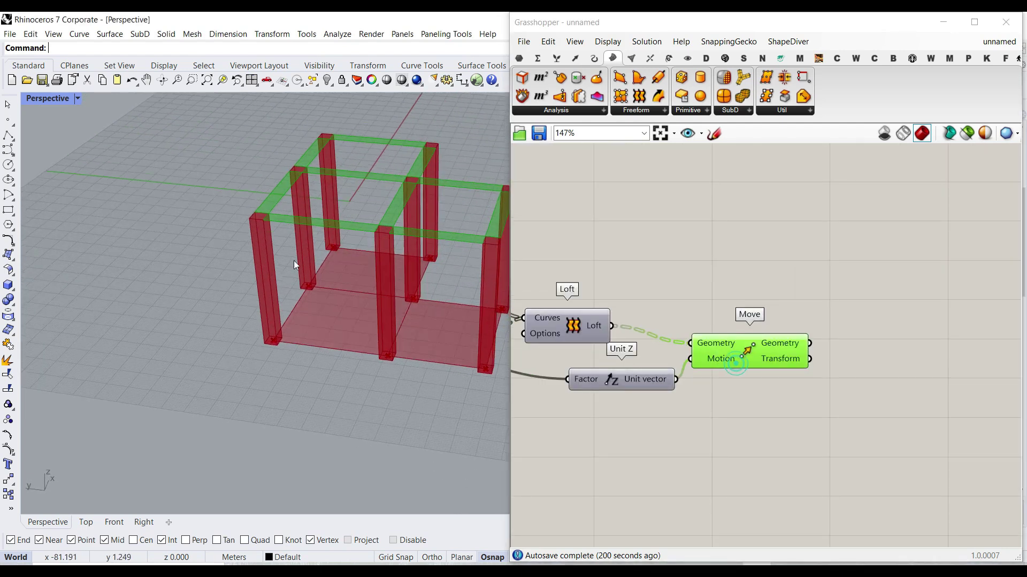
left_click(643, 110)
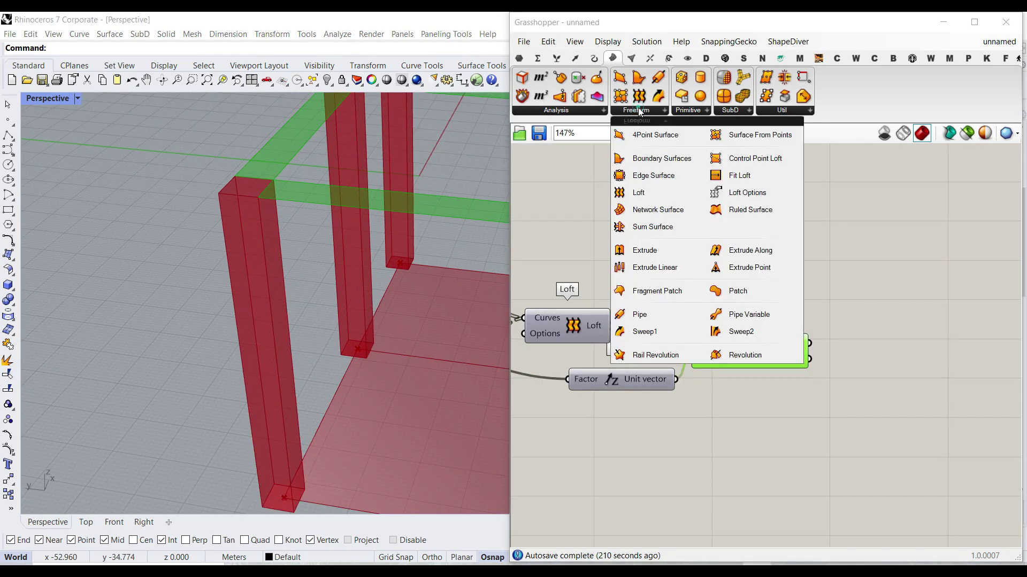
left_click_drag(659, 252, 888, 398)
left_click_drag(810, 343, 749, 425)
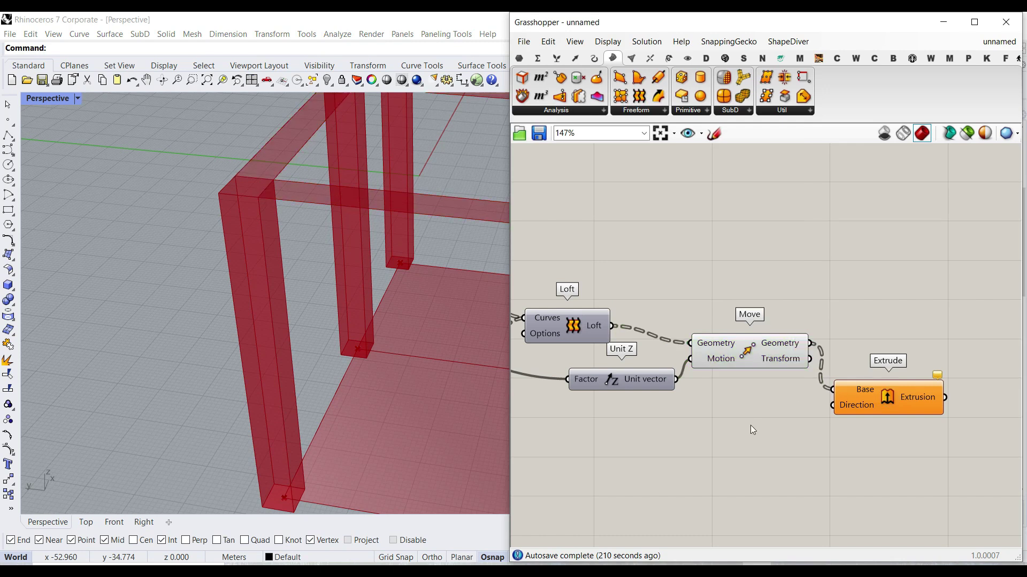
- Add a second Unit Z component and connect it to the new Extrude's Direction input
double_click(752, 425)
type("z")
left_click(731, 394)
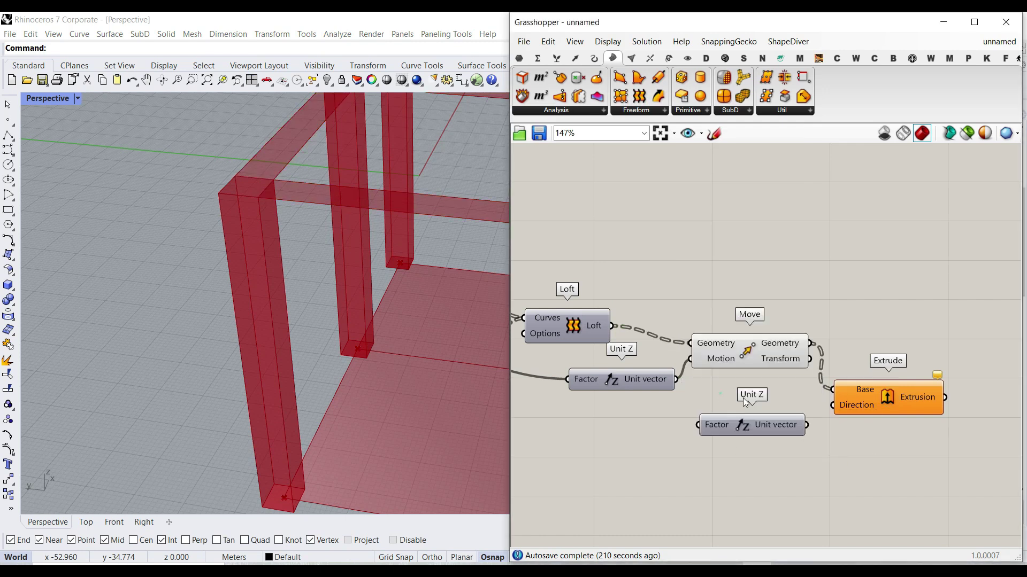
left_click_drag(826, 407, 833, 405)
- Give the beam Extrude's Direction input the expression -x
right_click(832, 405)
mouse_move(966, 445)
left_click(795, 461)
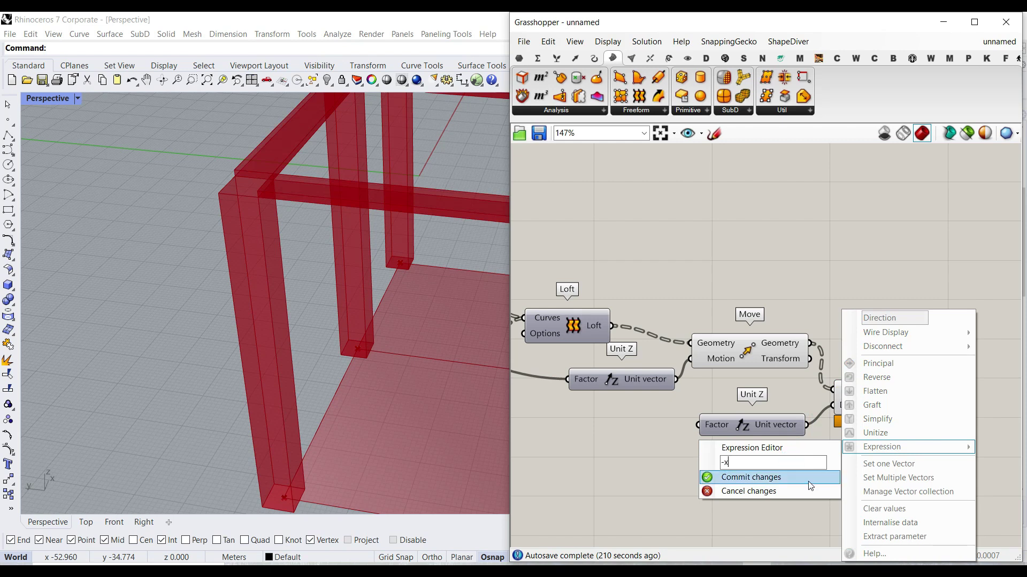
left_click(807, 481)
scroll(676, 300, "down", 5)
- Copy the column-height number slider and connect the copy to the Factor input of the beam Extrude's Unit Z
right_click_drag(606, 296, 776, 328)
scroll(669, 268, "up", 3)
right_click_drag(715, 278, 783, 266)
right_click_drag(895, 368, 883, 324)
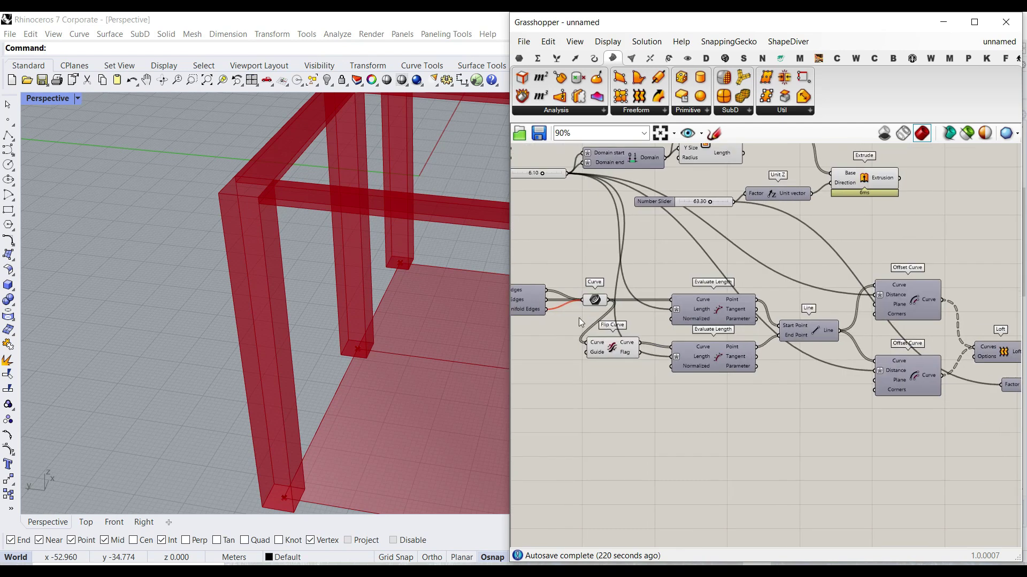
left_click_drag(662, 208, 781, 283)
scroll(780, 283, "up", 3)
left_click_drag(716, 307, 751, 288)
- Lower the copied slider's maximum value and set the beam depth to 4.97
double_click(604, 306)
double_click(655, 334)
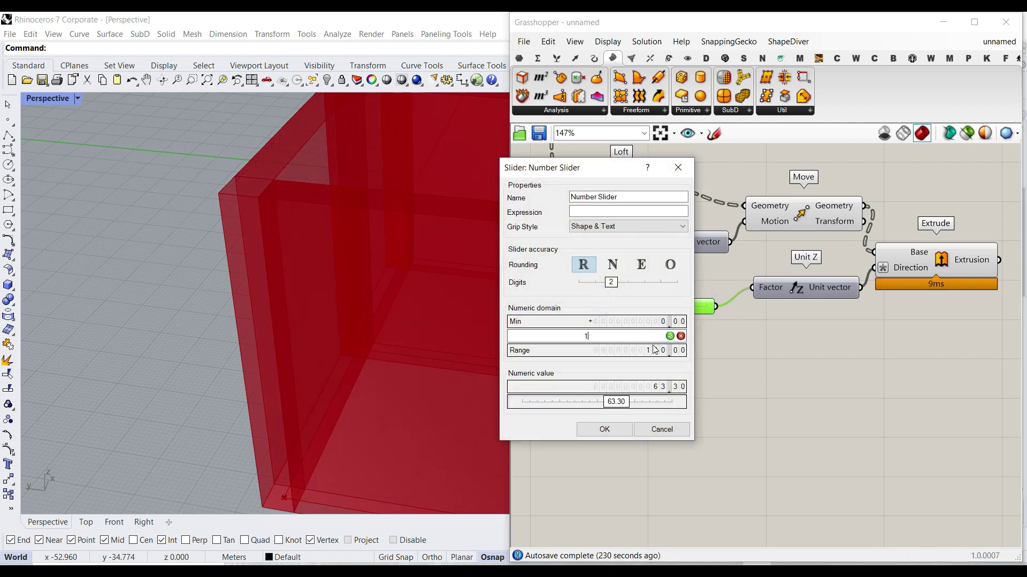
left_click(610, 430)
left_click_drag(707, 309, 666, 306)
right_click_drag(800, 312, 661, 304)
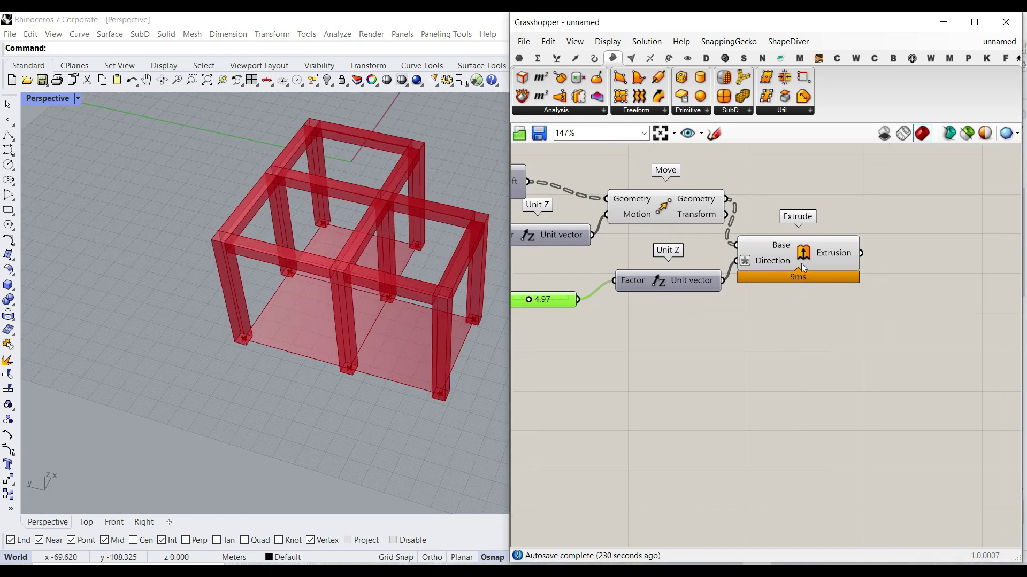
- Select the column and beam Extrude components in turn and examine the resulting frame from several angles
left_click(801, 263)
scroll(271, 292, "down", 7)
right_click_drag(272, 300, 338, 291)
scroll(302, 243, "up", 9)
scroll(178, 275, "down", 5)
right_click_drag(684, 315, 877, 333)
scroll(887, 334, "down", 6)
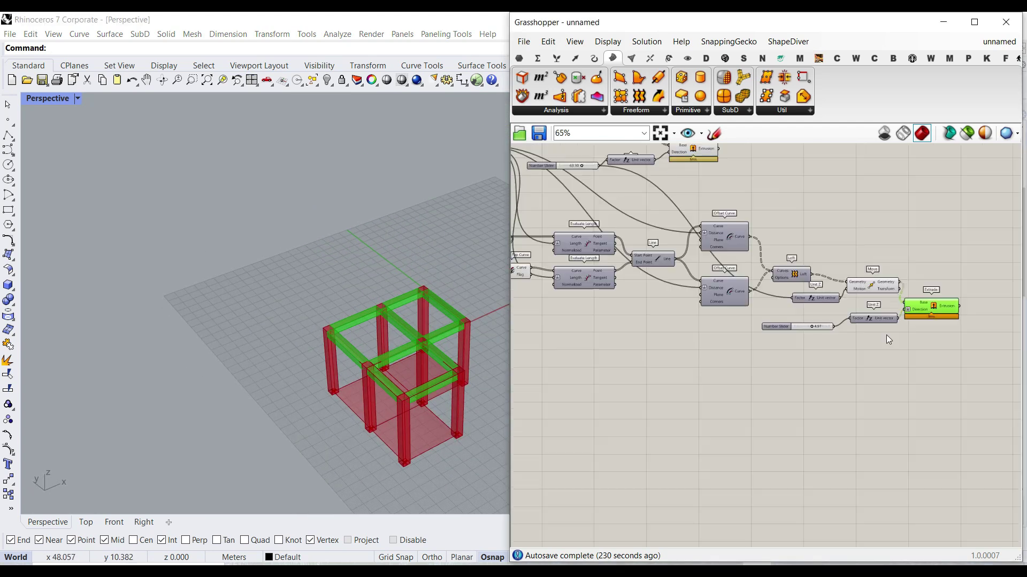
right_click_drag(630, 255, 807, 287)
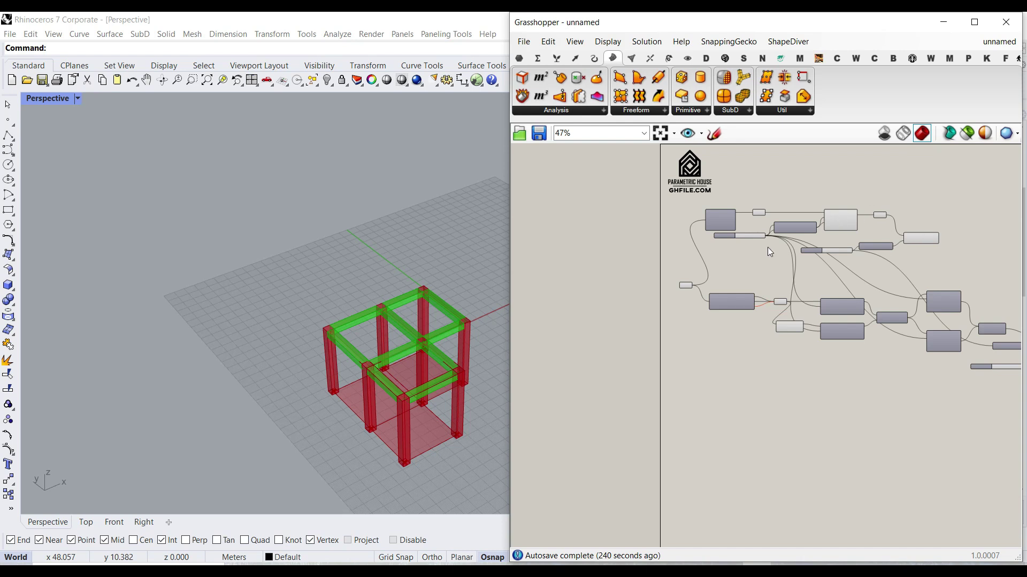
scroll(867, 238, "up", 3)
left_click(961, 239)
right_click_drag(966, 249, 691, 165)
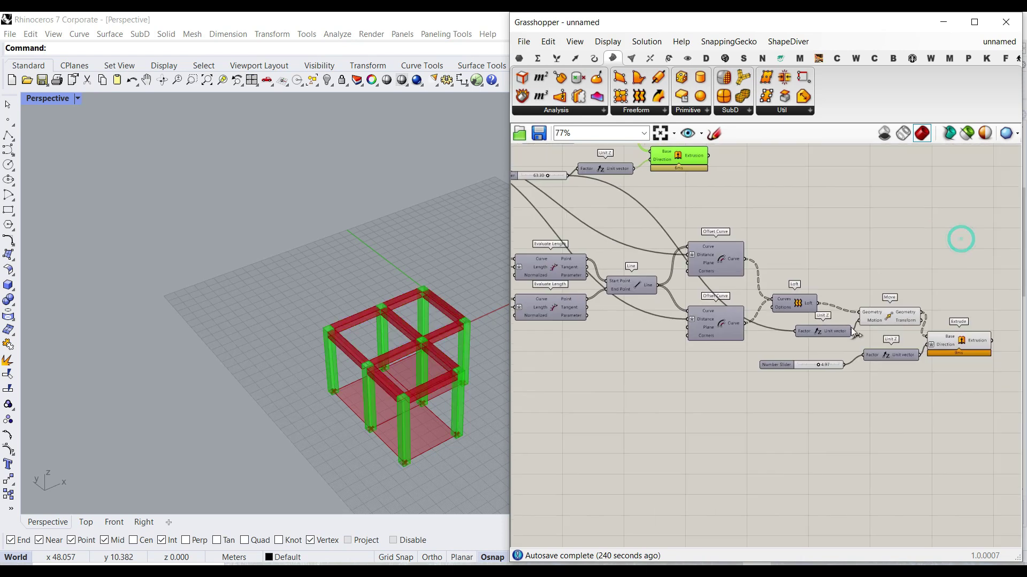
left_click(962, 345)
right_click_drag(454, 278, 493, 375)
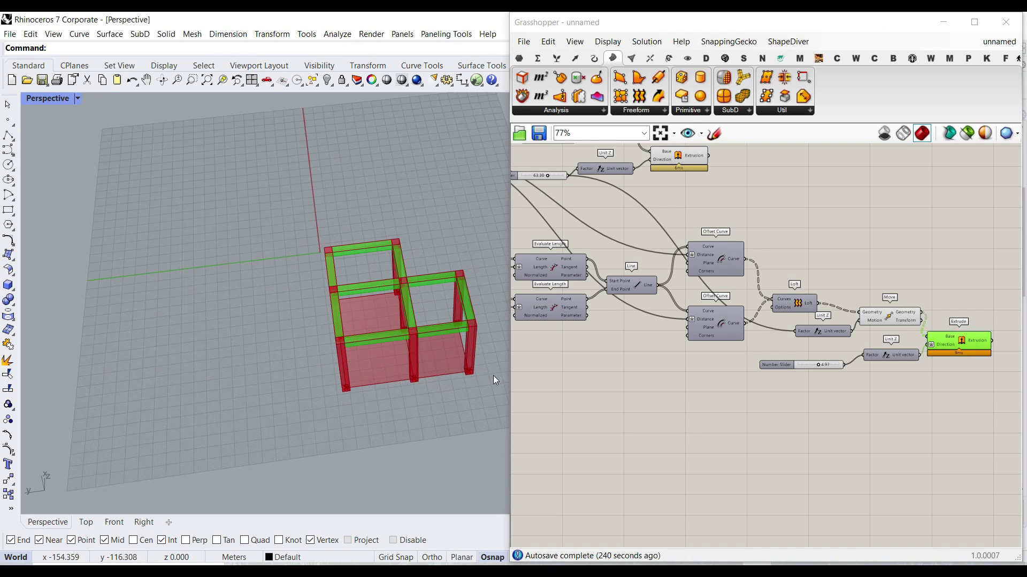
- Open the Step 3 definition and view its Mesh Edge Thicken cluster and frame models
left_click(998, 50)
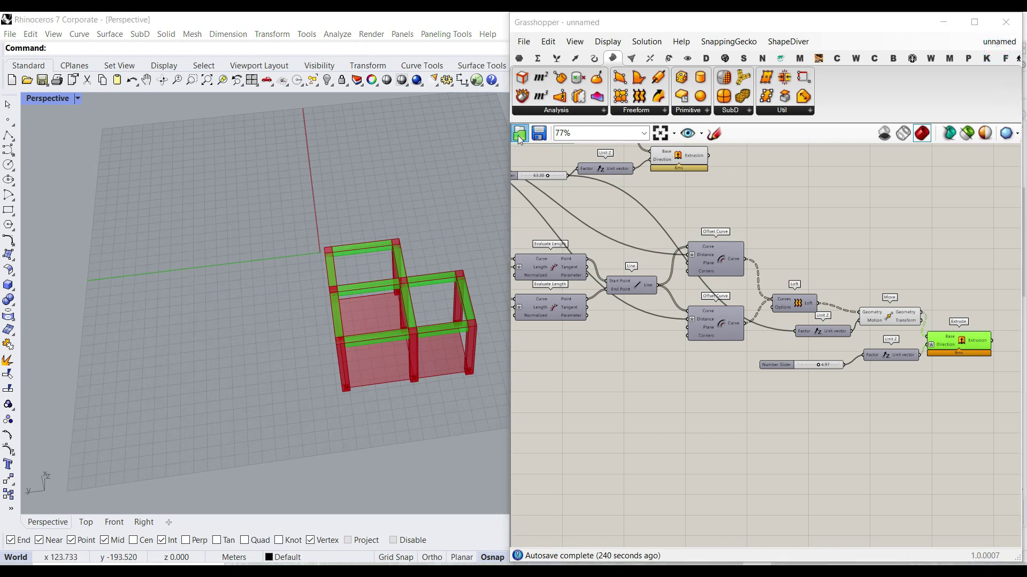
left_click(519, 133)
double_click(167, 140)
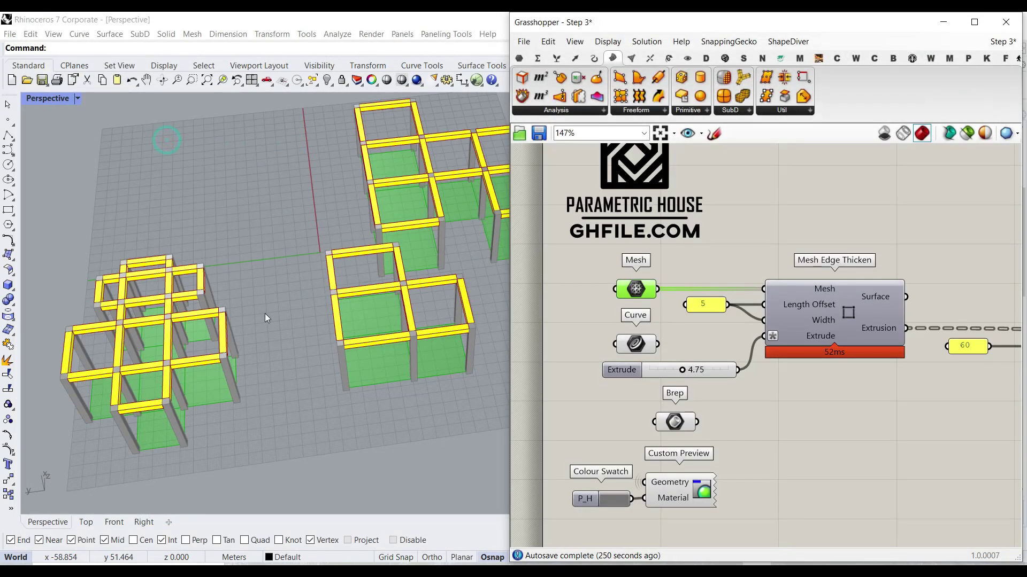
scroll(265, 313, "down", 4)
right_click_drag(649, 306, 587, 249)
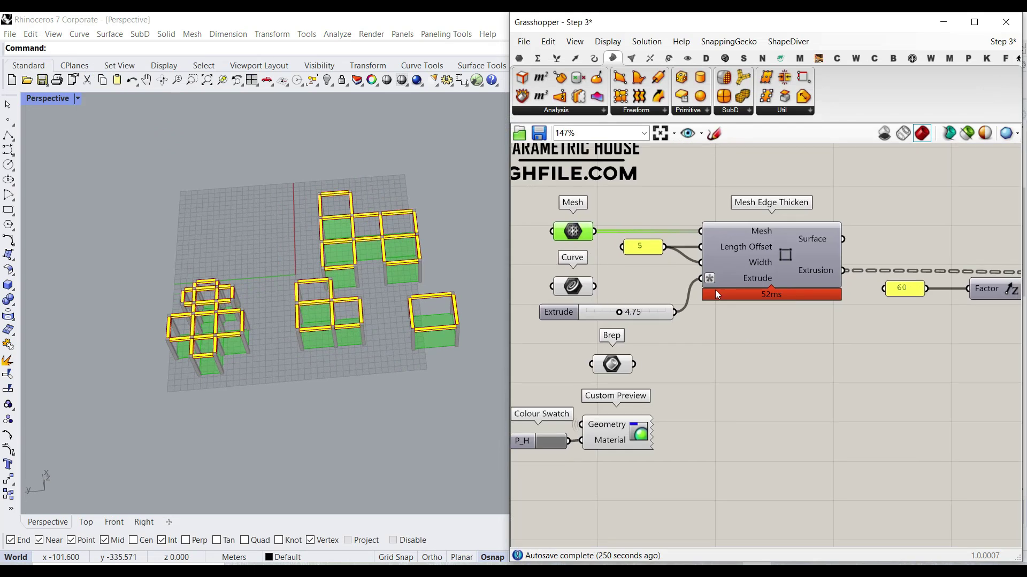
scroll(714, 290, "down", 2)
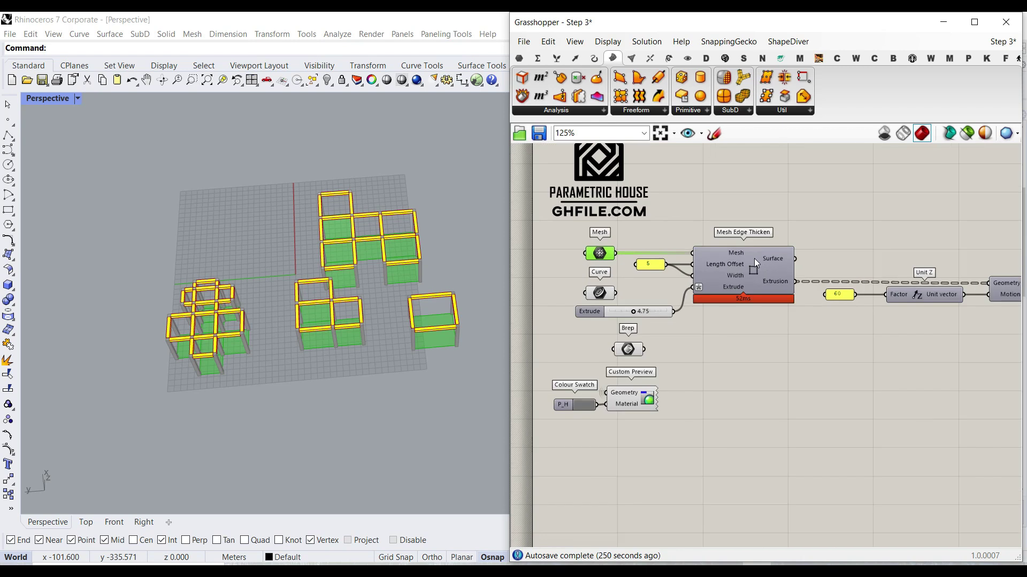
- Open the Mesh Edge Thicken cluster and examine its chain from Mesh Edges through Evaluate Length, Line and Offset Curve
double_click(752, 267)
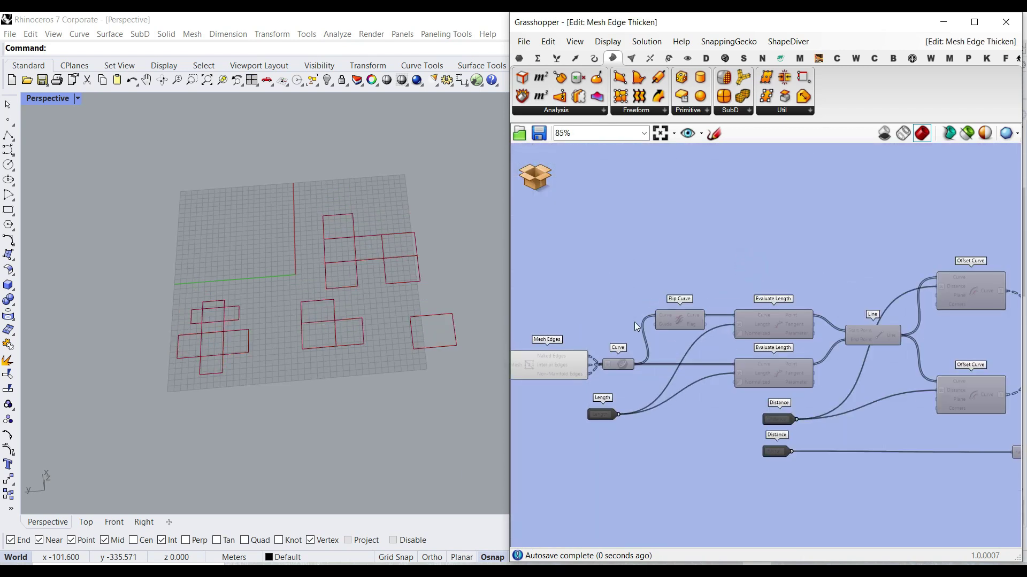
left_click(635, 362)
right_click_drag(704, 364, 597, 364)
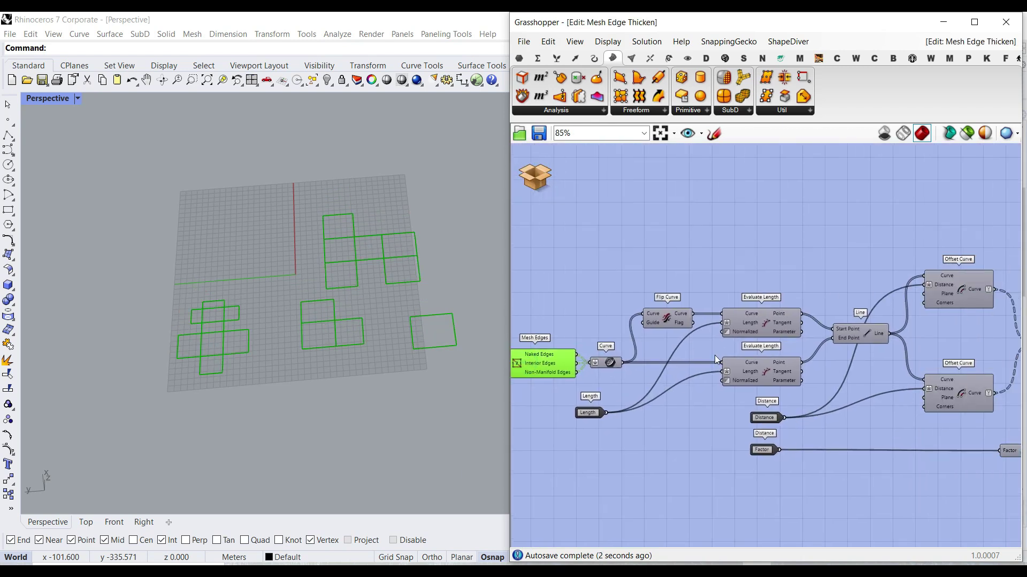
scroll(762, 331, "up", 2)
left_click(755, 316)
left_click(762, 392)
right_click_drag(762, 391, 563, 374)
left_click(837, 234)
left_click(858, 406)
right_click_drag(857, 406, 694, 390)
right_click_drag(877, 358, 683, 332)
- Leave the Mesh Edge Thicken cluster and inspect the columns and beams of the Step 3 models
left_click(536, 171)
left_click(555, 204)
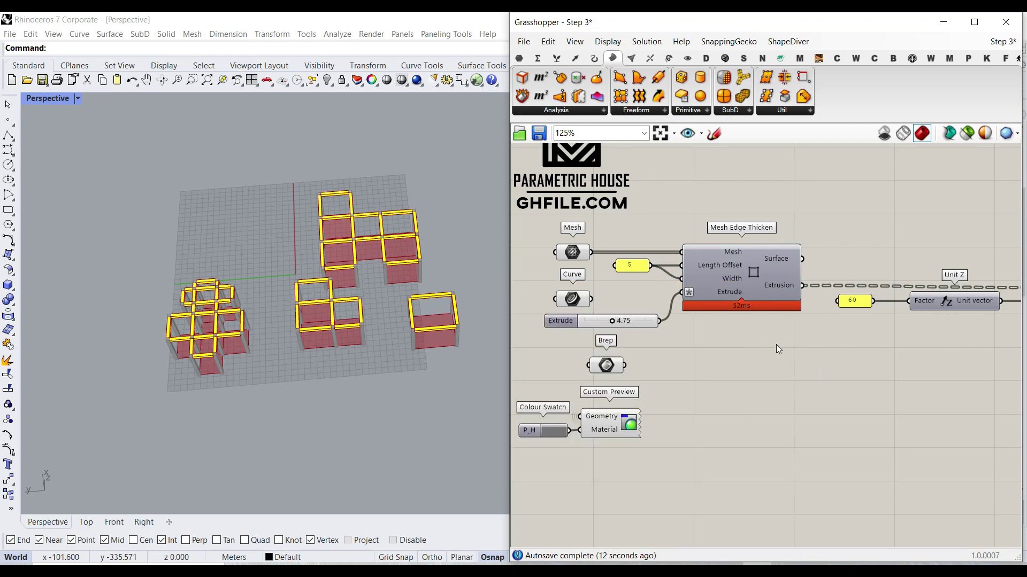
right_click_drag(316, 344, 303, 291)
scroll(339, 252, "up", 5)
scroll(794, 369, "down", 3)
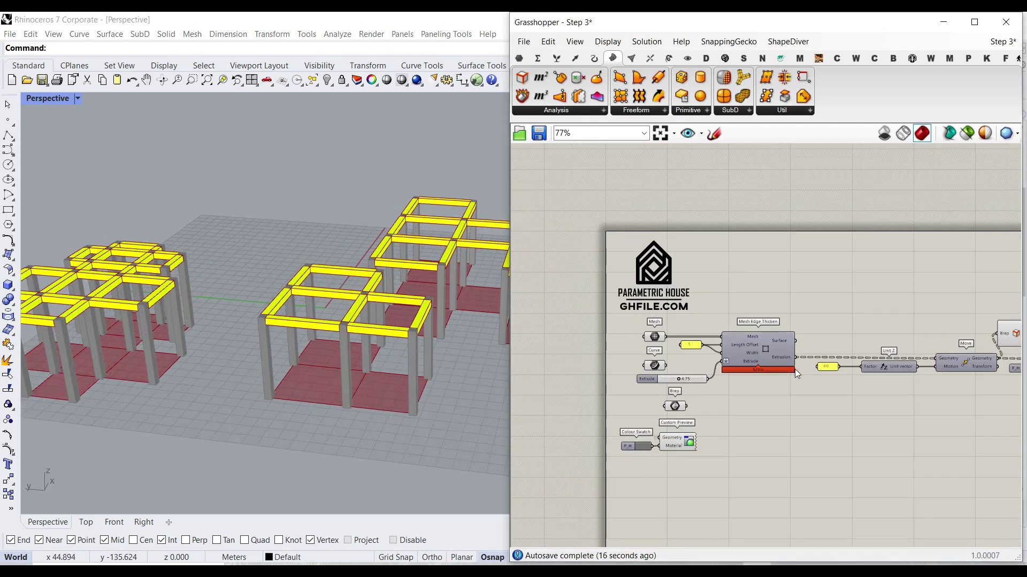